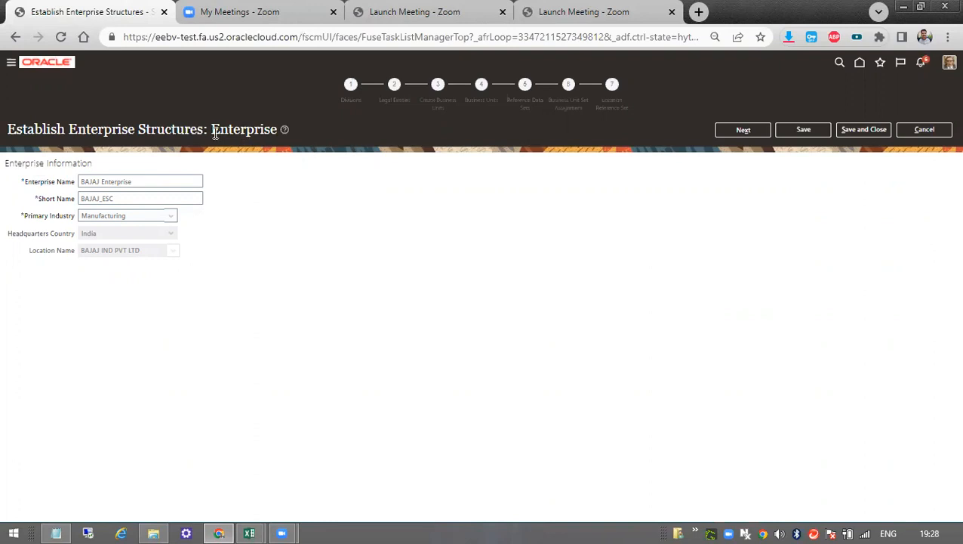
Review the enterprise structure setup pages from Enterprise through Business Unit Set Assignment, then leave the setup without saving.
drag(213, 130, 299, 136)
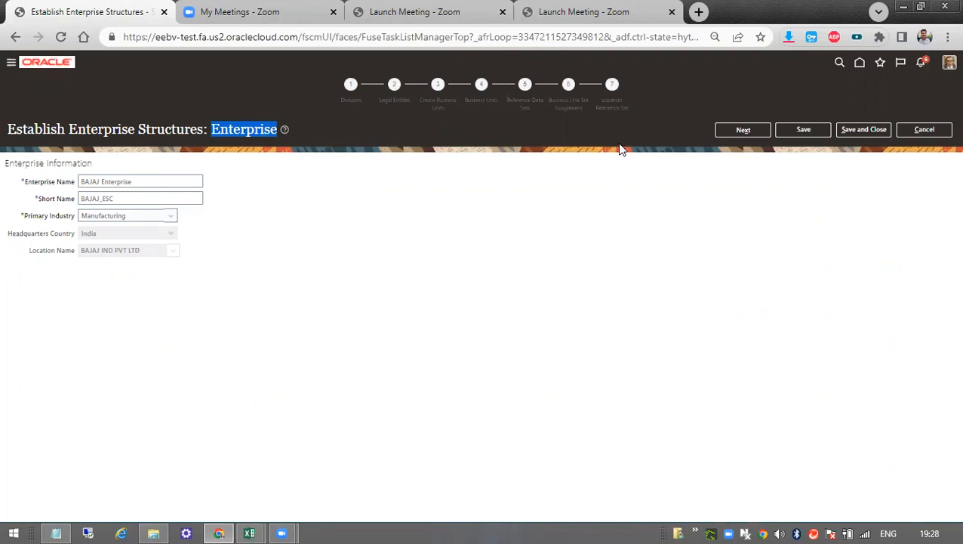
click(747, 131)
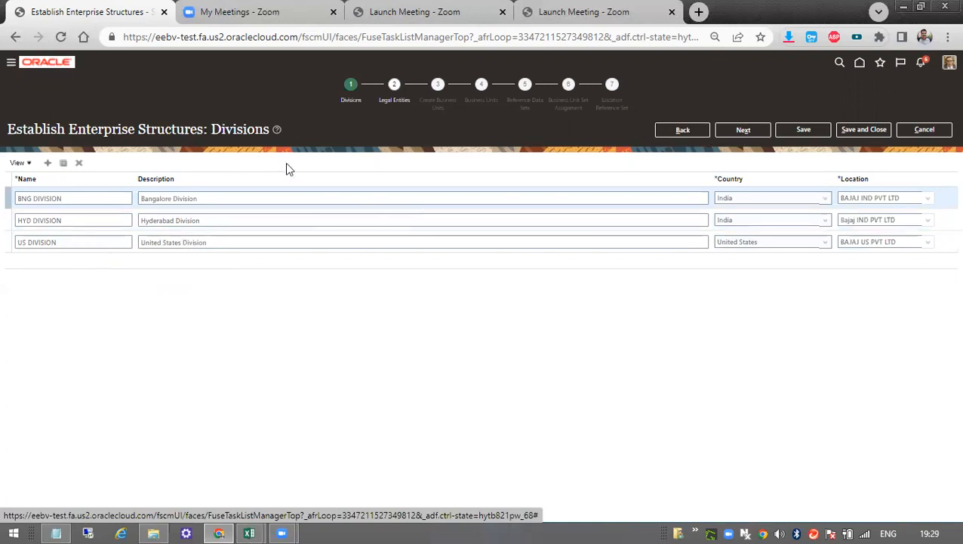
click(738, 133)
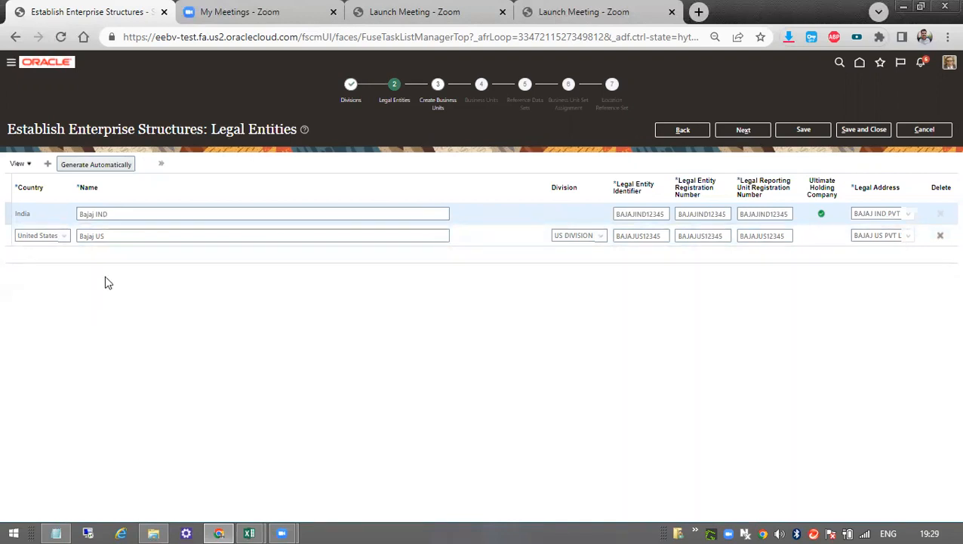
click(729, 132)
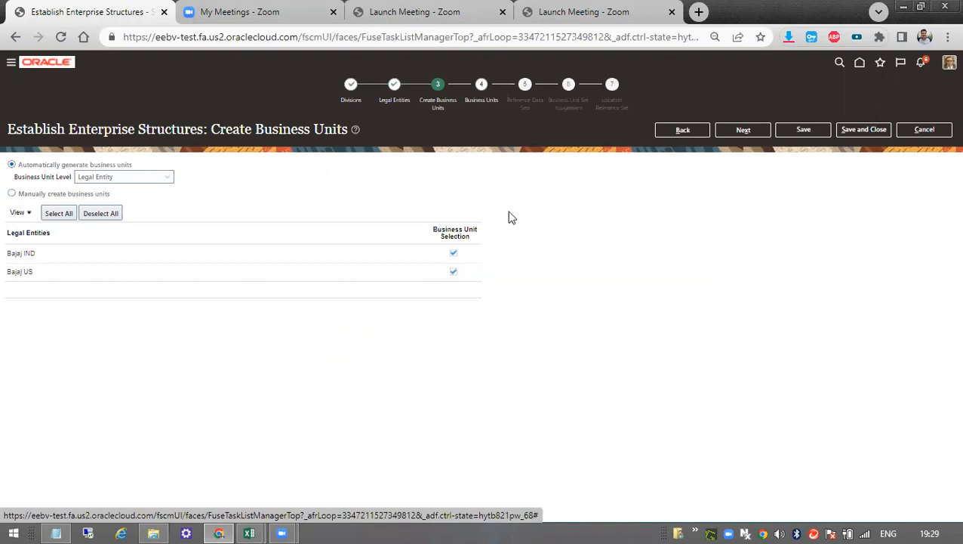
click(740, 133)
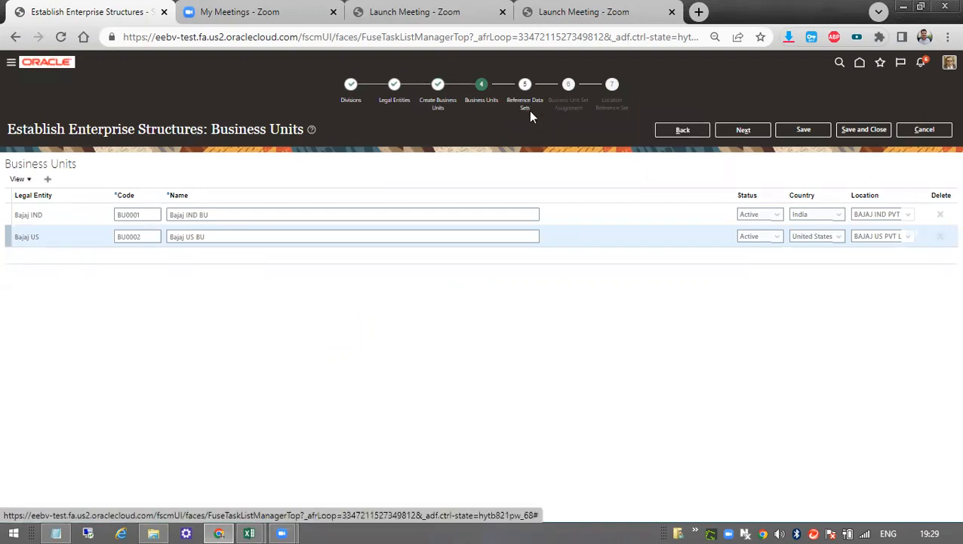
click(730, 130)
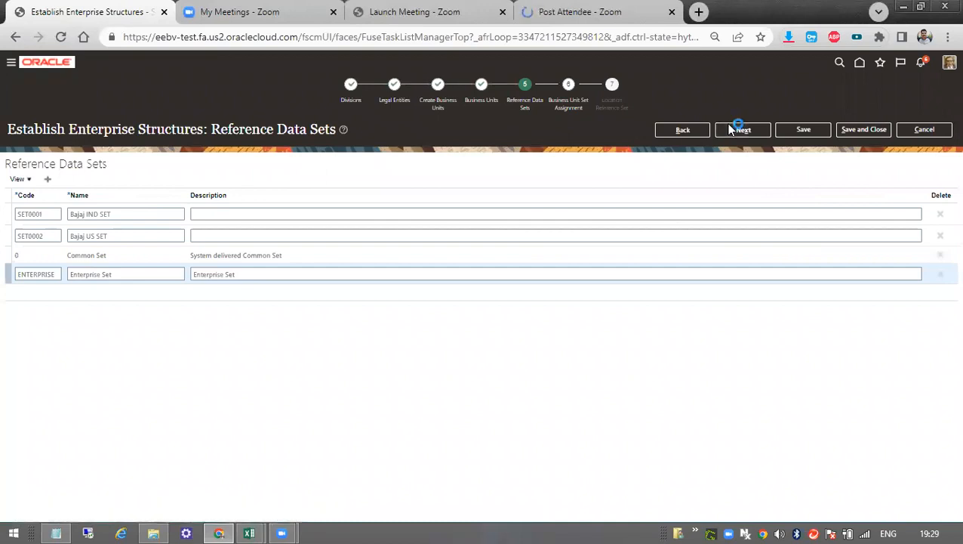
click(730, 130)
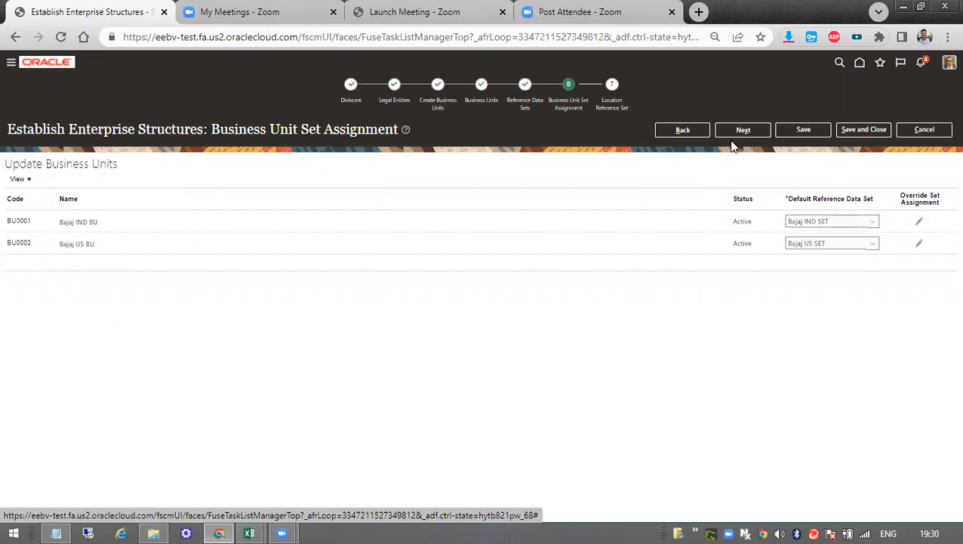
click(929, 133)
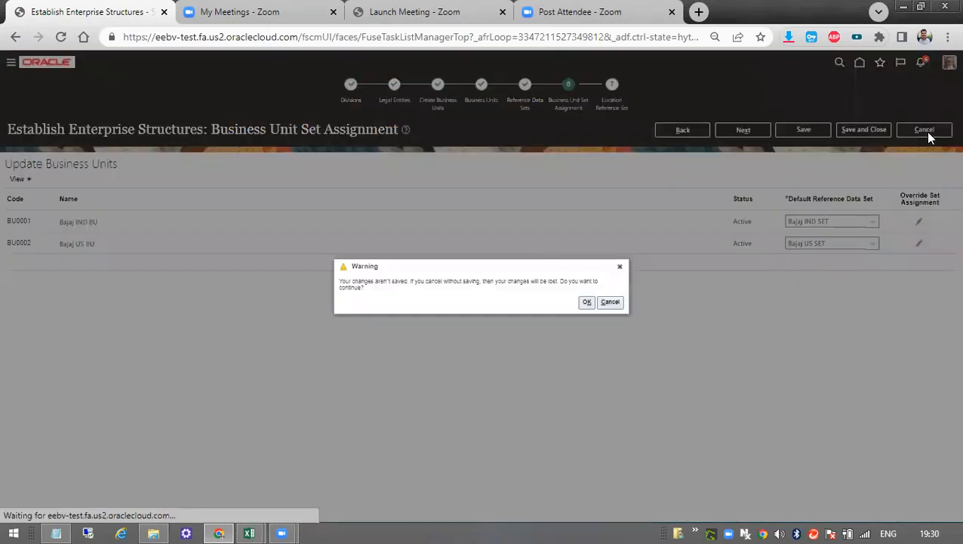
click(586, 302)
Switch to the Day 4 workbook in Excel and examine its Manage Enterprise HCM Information screenshots through the Enterprise Information section.
mouse_move(249, 533)
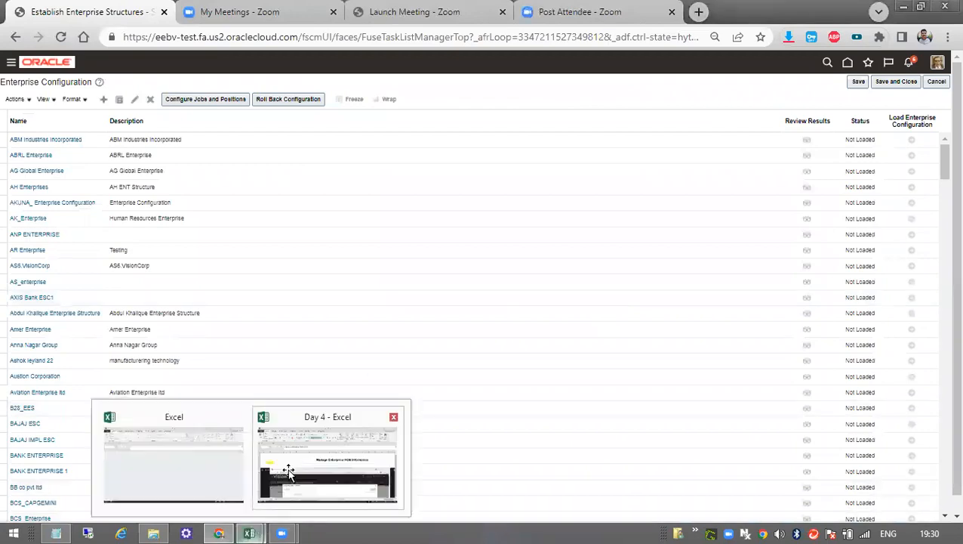
click(290, 468)
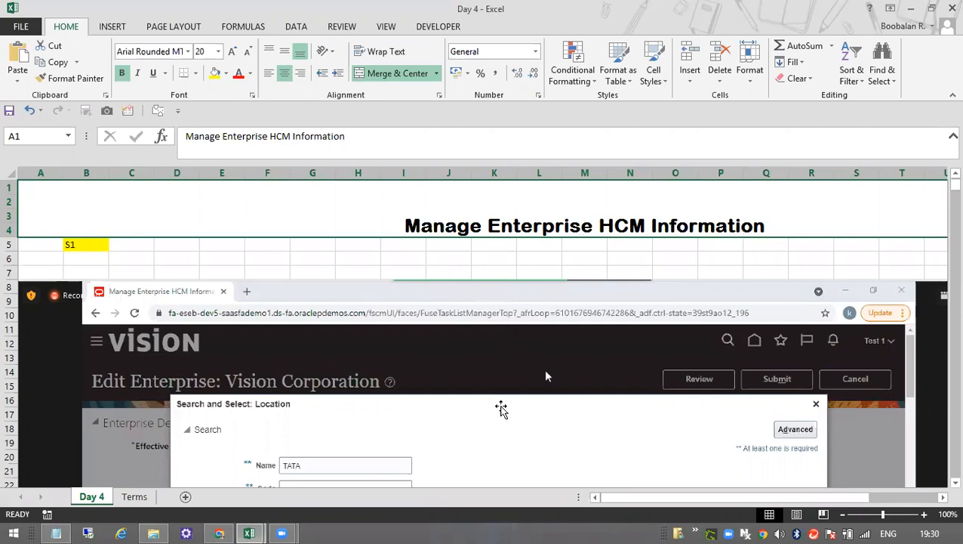
scroll(514, 421, down, 1)
scroll(512, 421, down, 2)
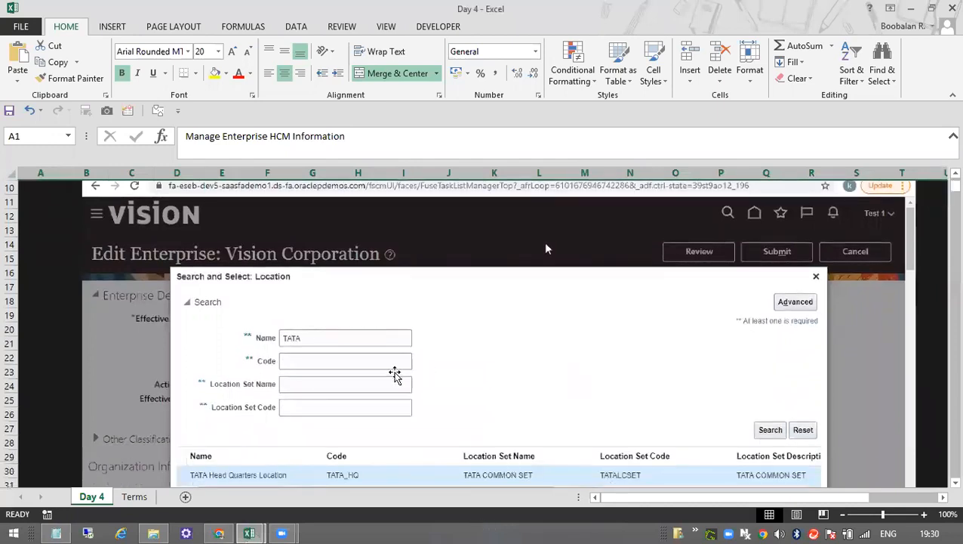
scroll(332, 370, down, 1)
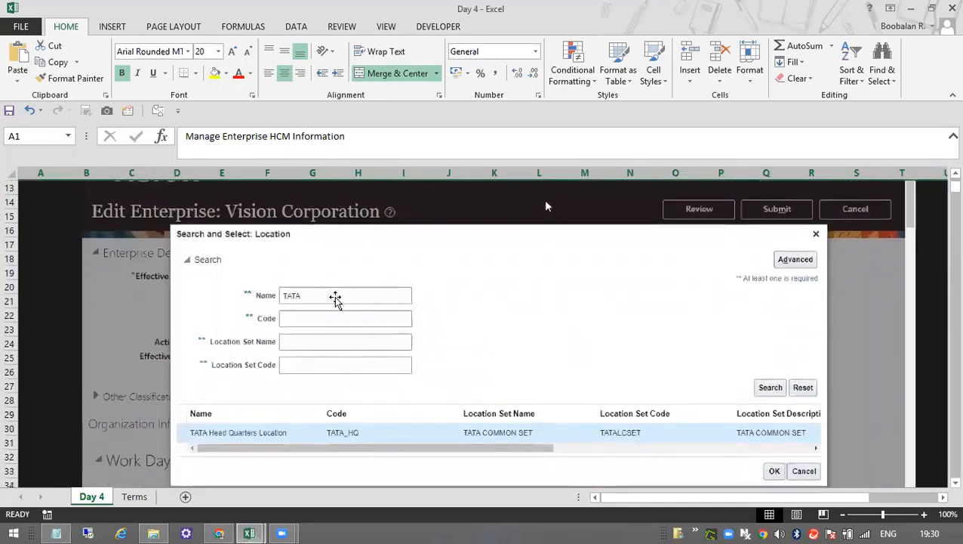
scroll(332, 399, down, 1)
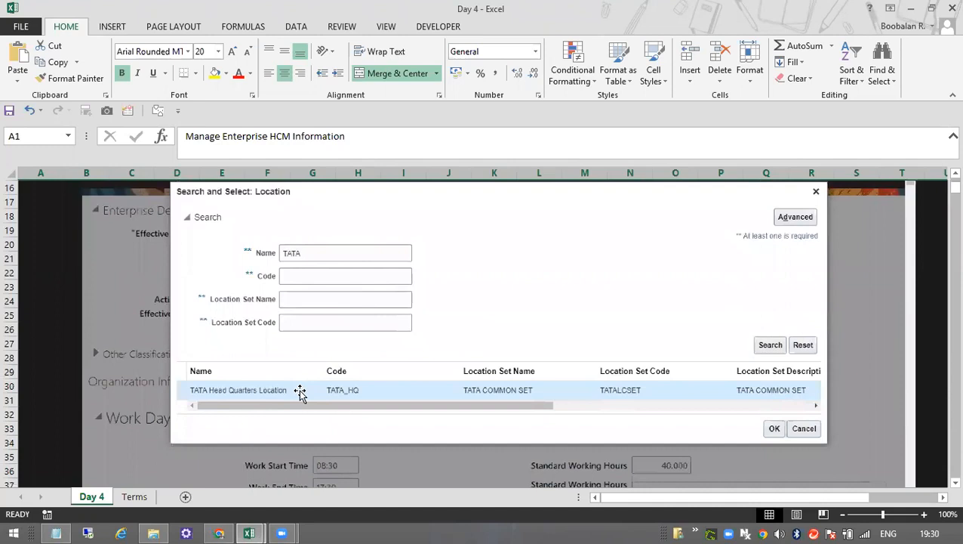
scroll(299, 391, down, 1)
scroll(411, 391, down, 1)
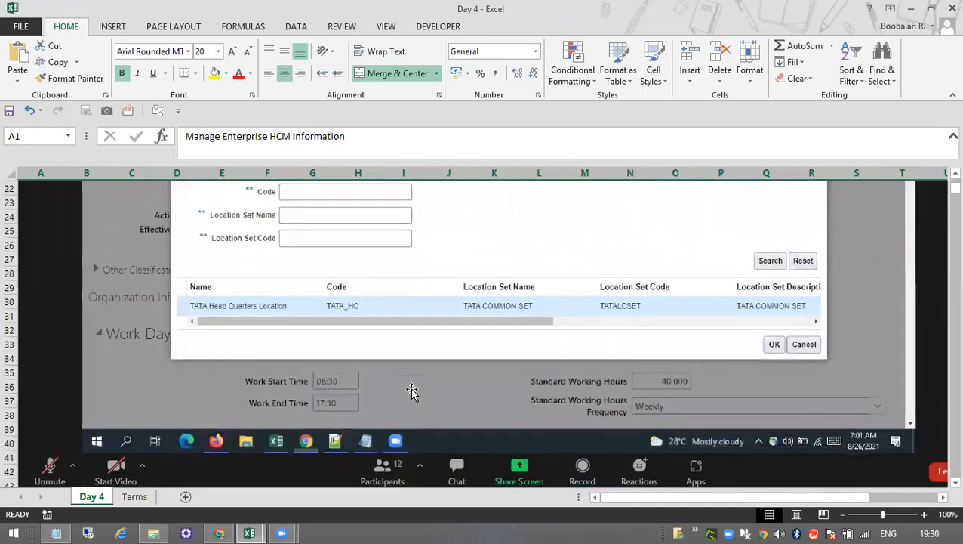
scroll(412, 391, down, 8)
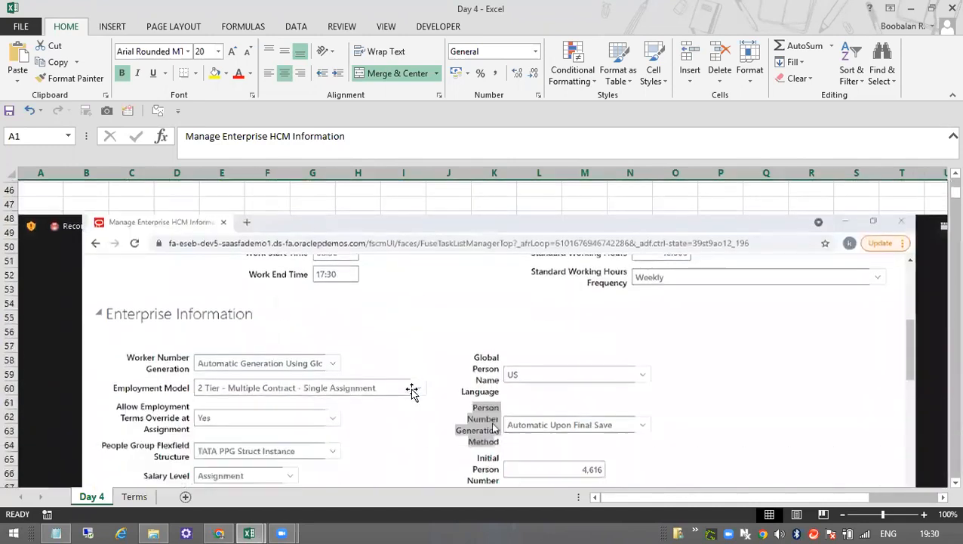
scroll(378, 393, down, 1)
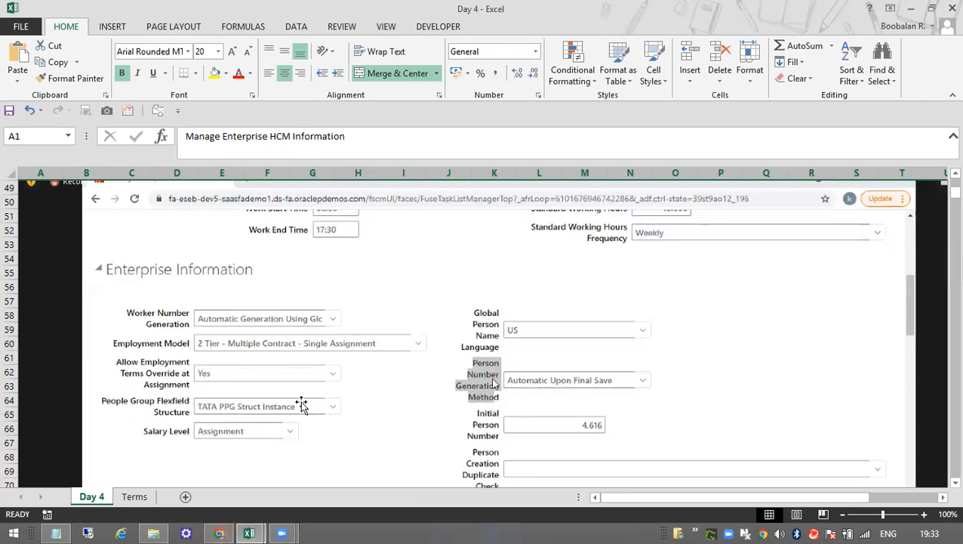
Switch back to Oracle in Chrome, leave Enterprise Configuration, and search the setup tasks for Manage Enterprise HCM Information.
click(219, 533)
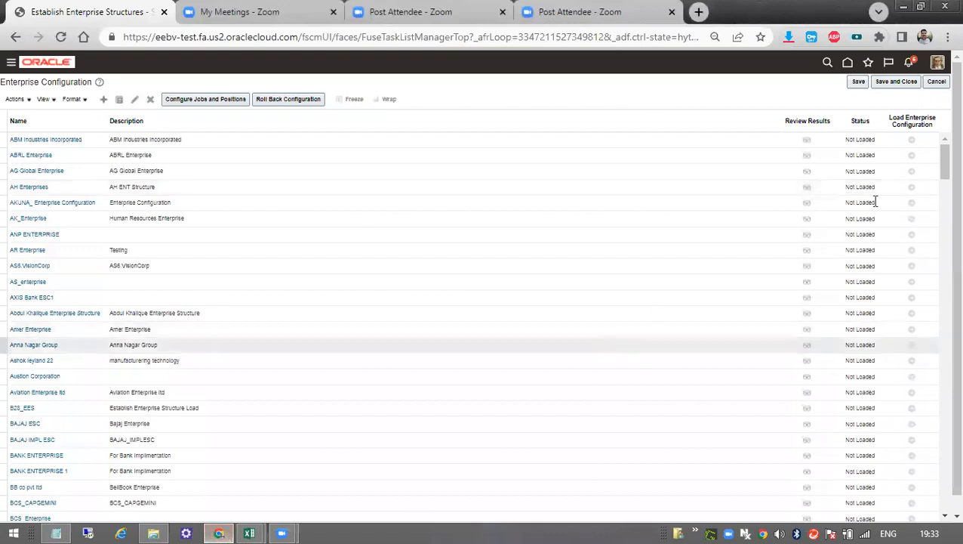
click(939, 83)
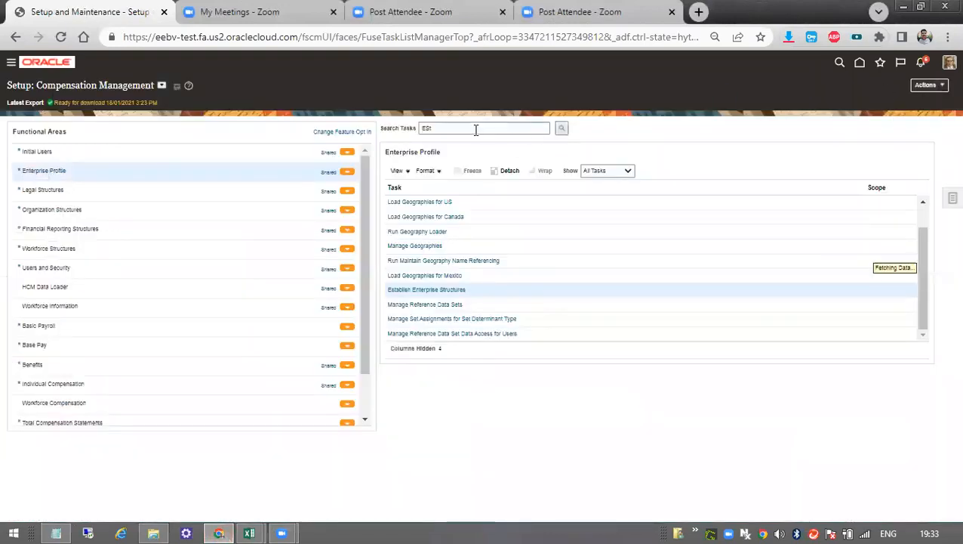
text(Manage Enterprise HCM Information)
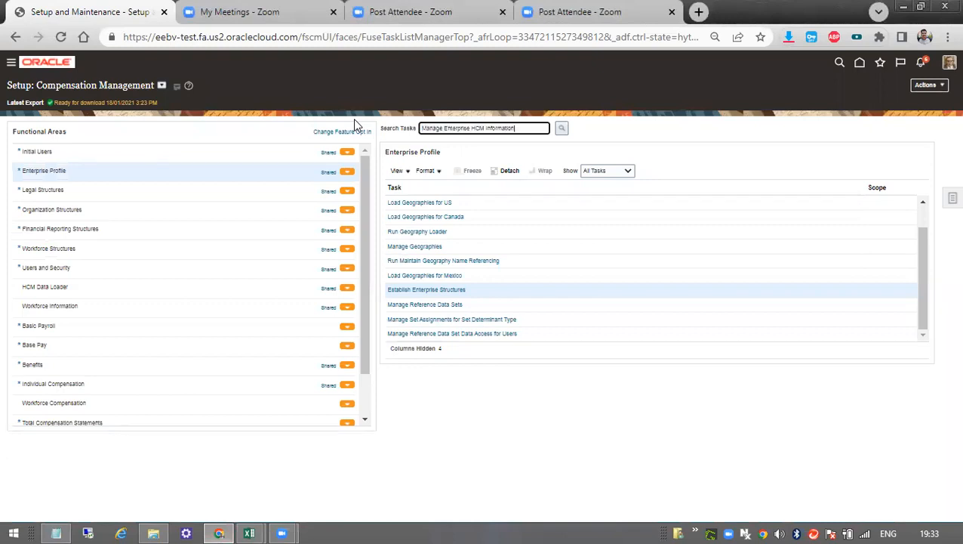
click(566, 129)
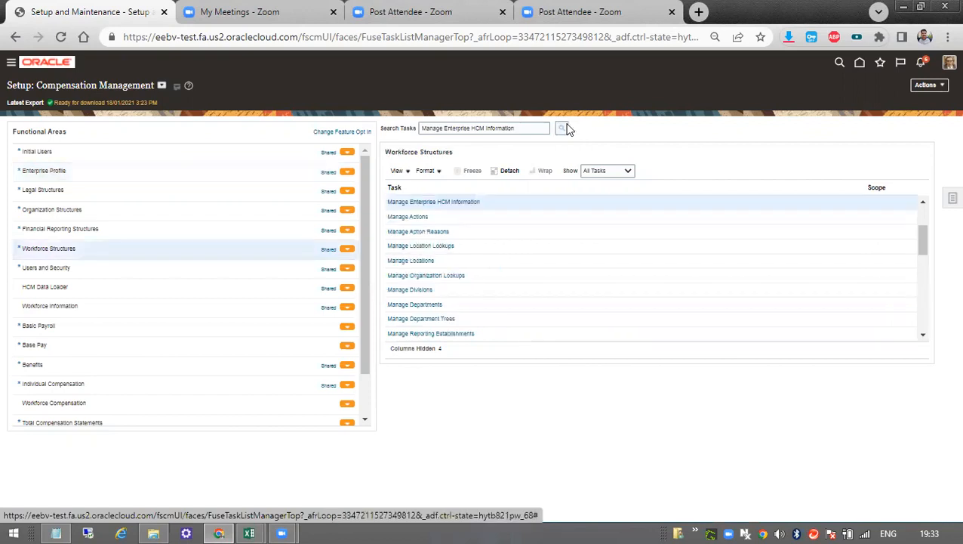
Open the Manage Enterprise HCM Information task and start editing the enterprise record in Correct mode.
click(442, 202)
click(812, 91)
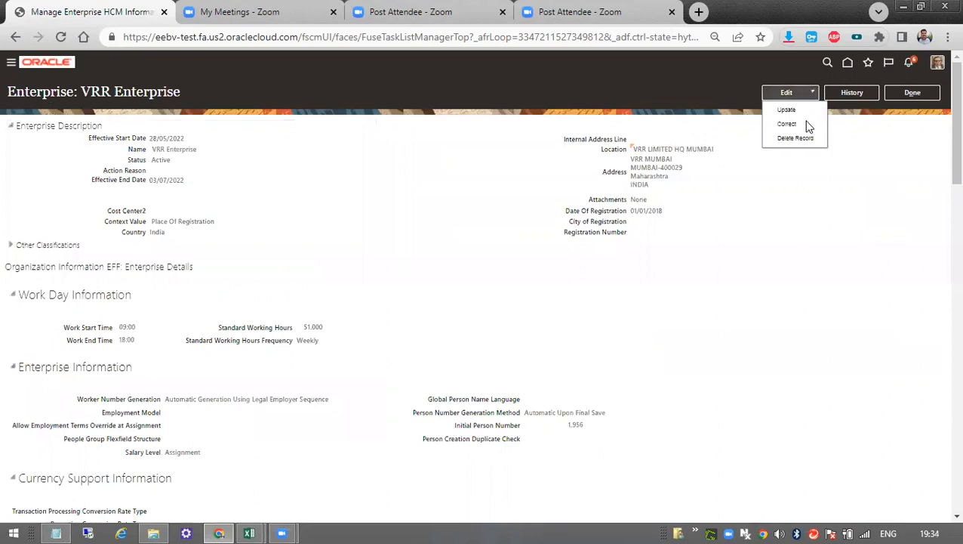
click(805, 126)
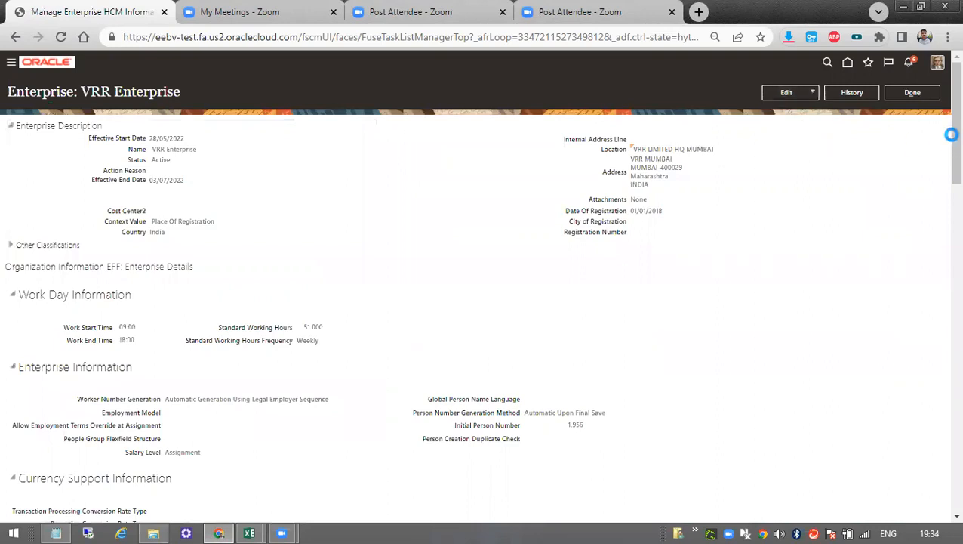
Examine the Enterprise Information choices for Employment Model, Worker Number Generation and Salary Level, along with the Initial Person Number field.
scroll(944, 176, down, 1)
scroll(943, 175, down, 3)
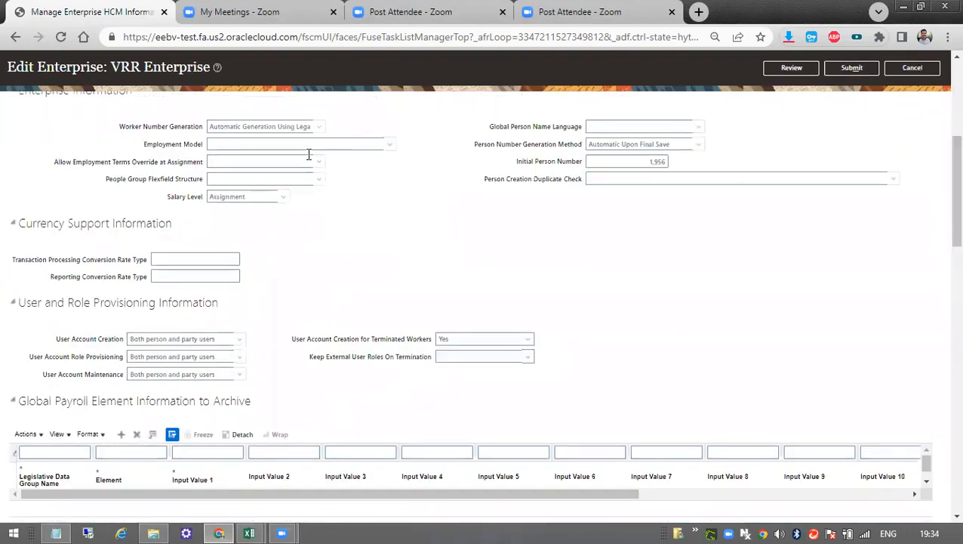
click(392, 141)
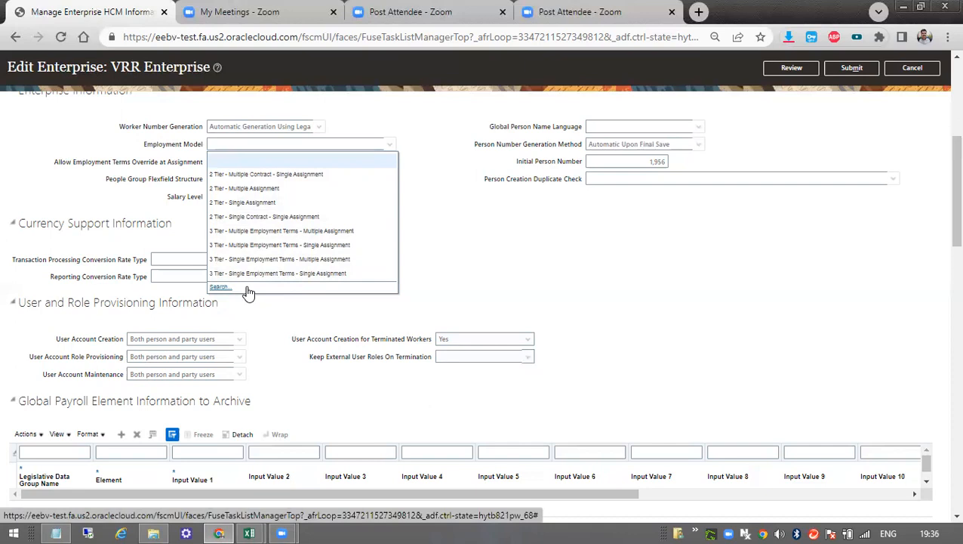
click(539, 241)
click(319, 127)
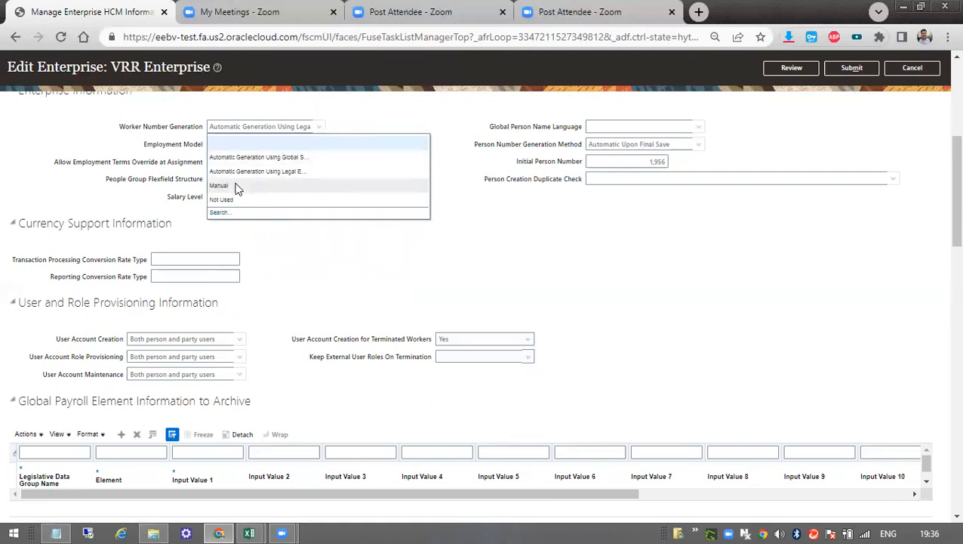
click(651, 161)
key(ctrl+a)
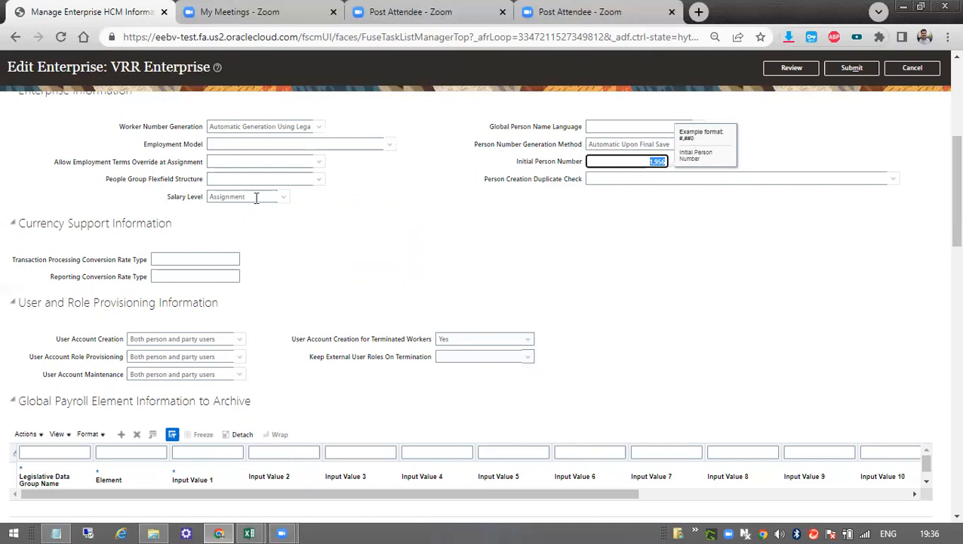
click(283, 197)
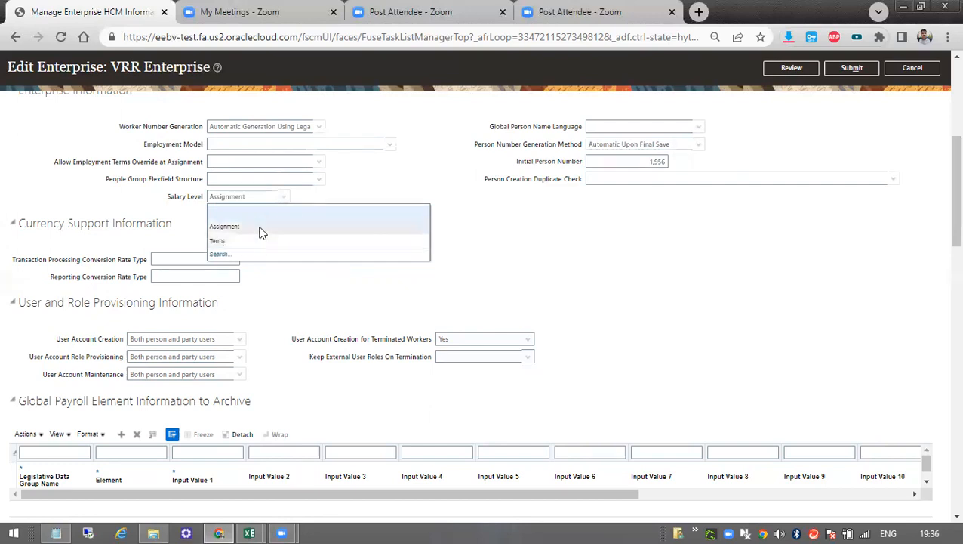
click(549, 259)
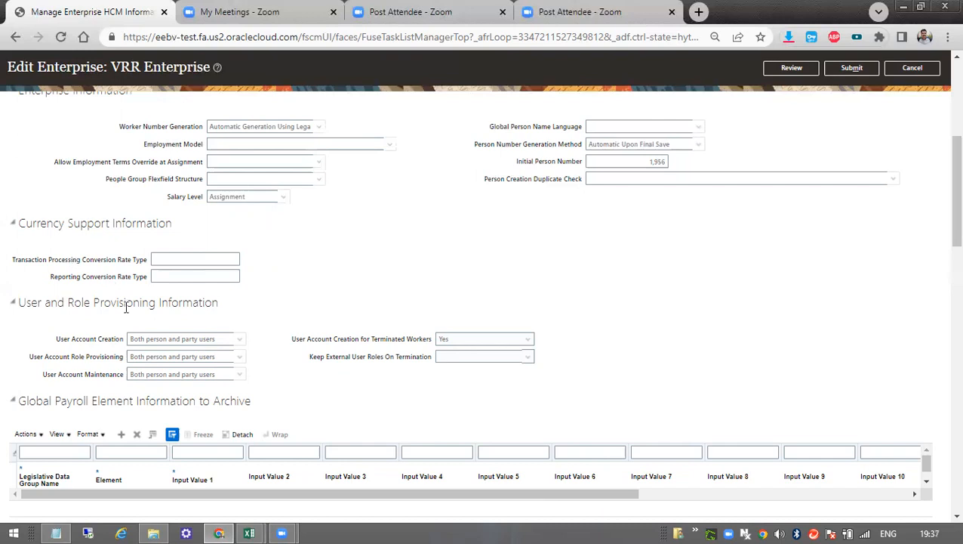
Examine the Position Synchronization Configuration section, including Enable Position Synchronization, Manager and Allow Override at Assignment.
scroll(221, 354, down, 3)
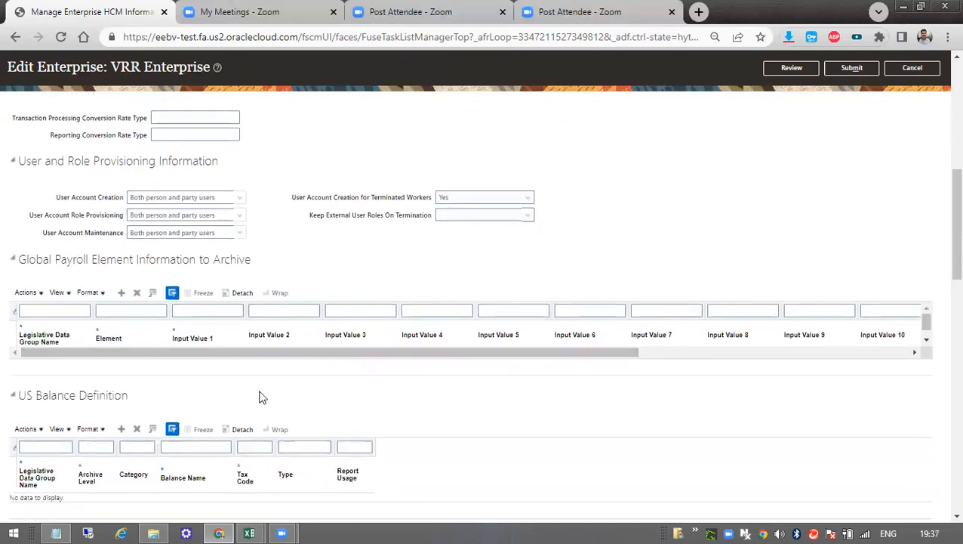
scroll(260, 396, down, 3)
scroll(193, 438, down, 2)
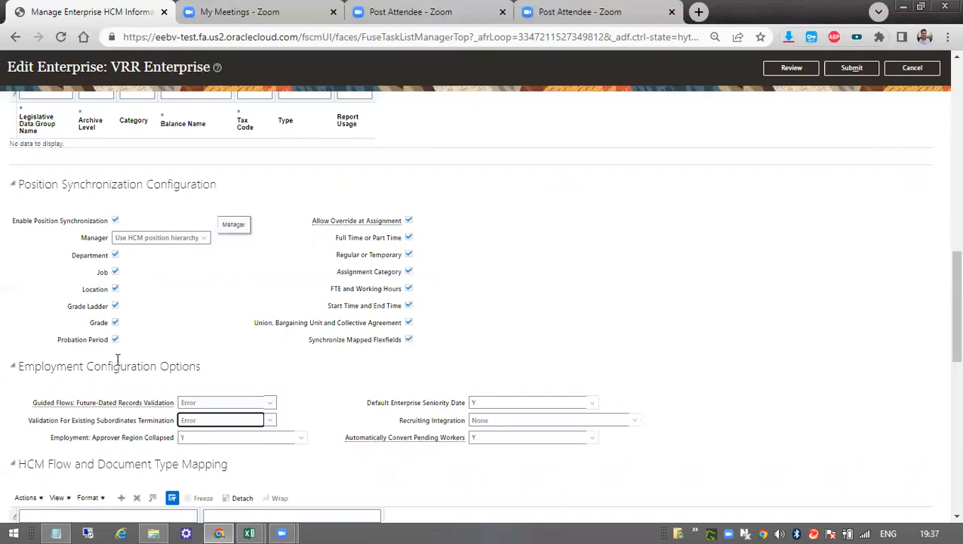
click(109, 198)
drag(109, 197, 131, 198)
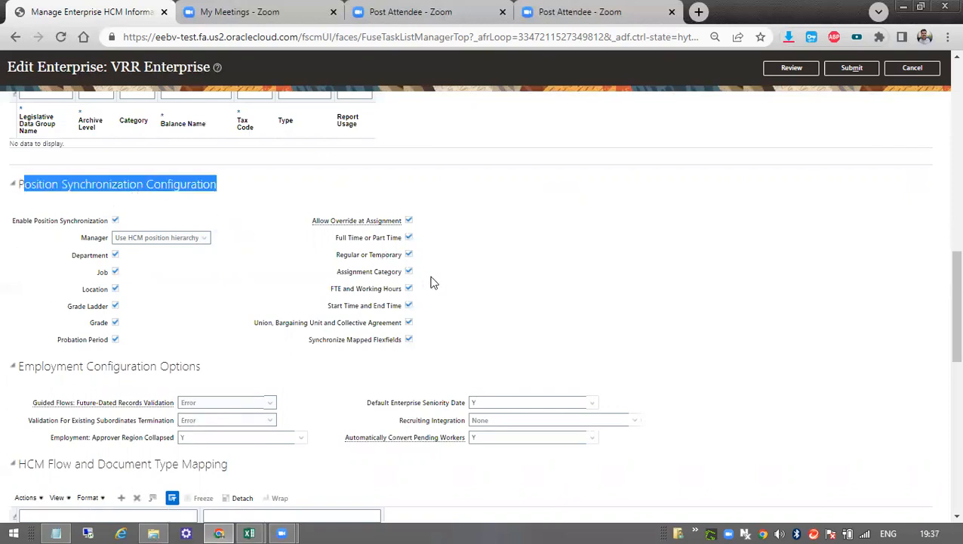
click(101, 231)
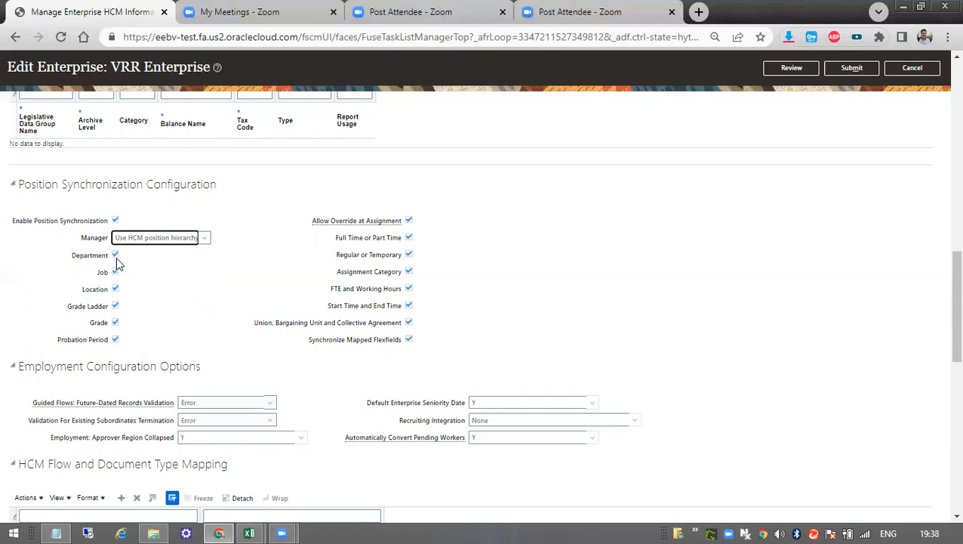
drag(54, 219, 132, 223)
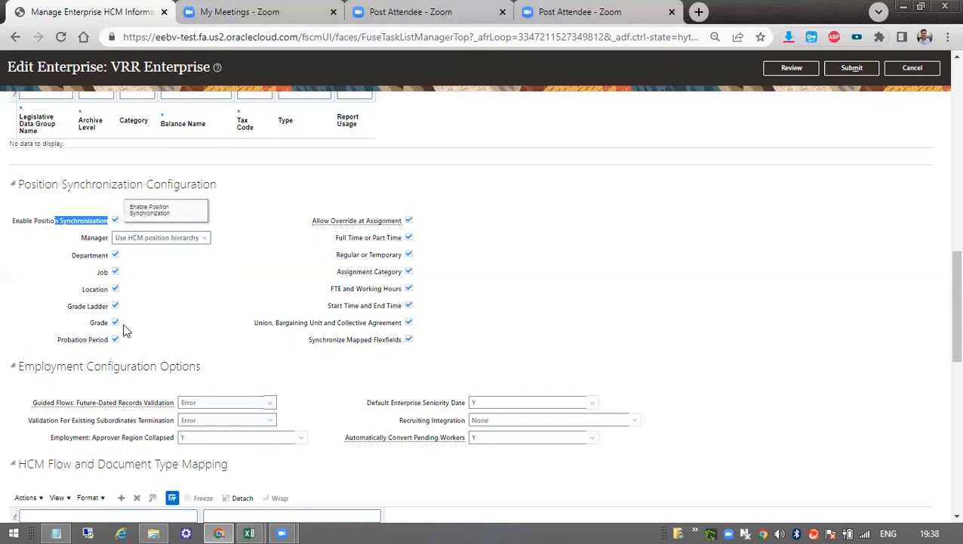
drag(365, 221, 393, 227)
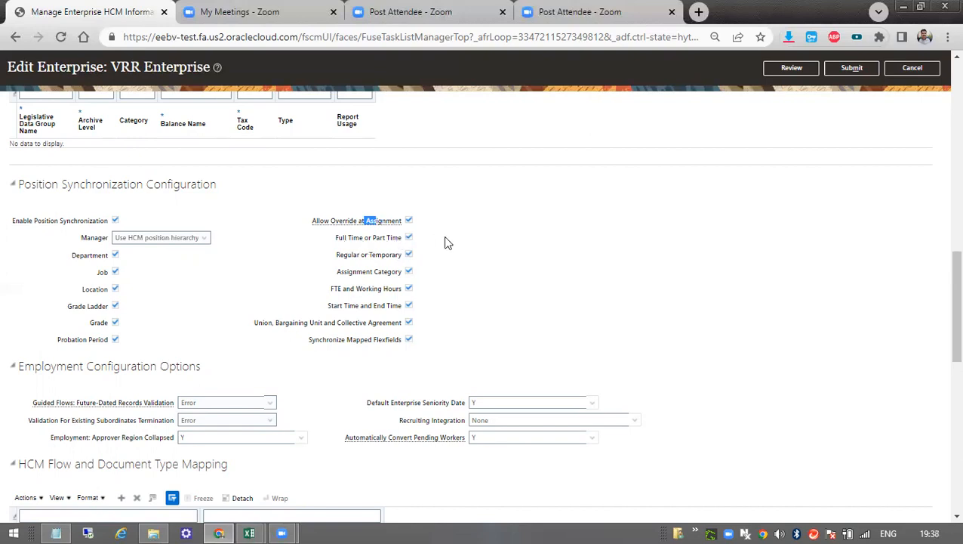
click(656, 45)
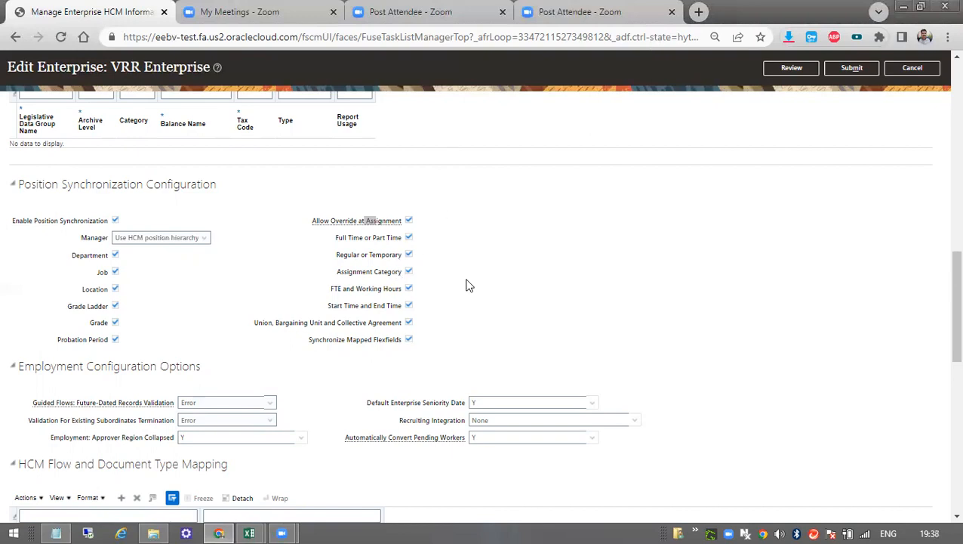
Examine the Work Day Information section, including Work Start Time, Work End Time, Standard Working Hours and its frequency.
click(393, 314)
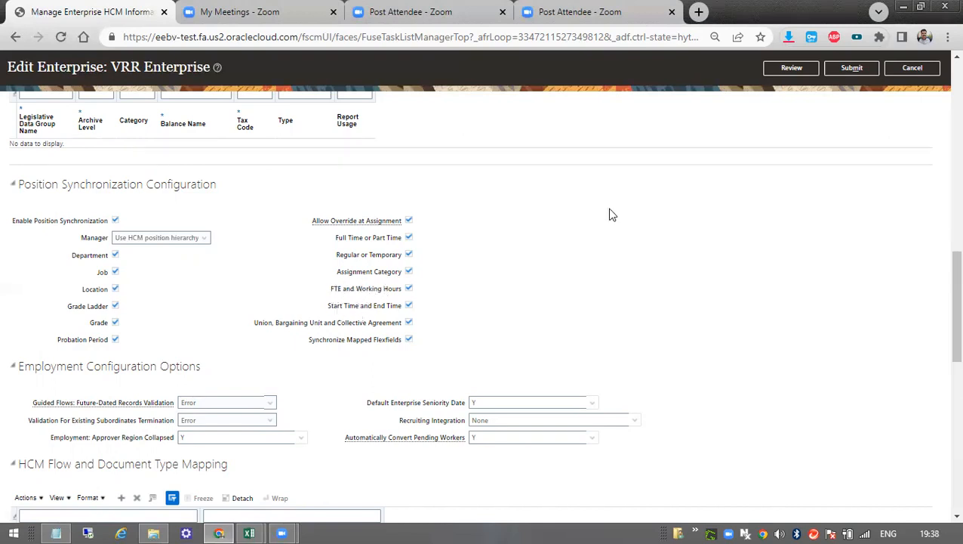
scroll(606, 211, up, 20)
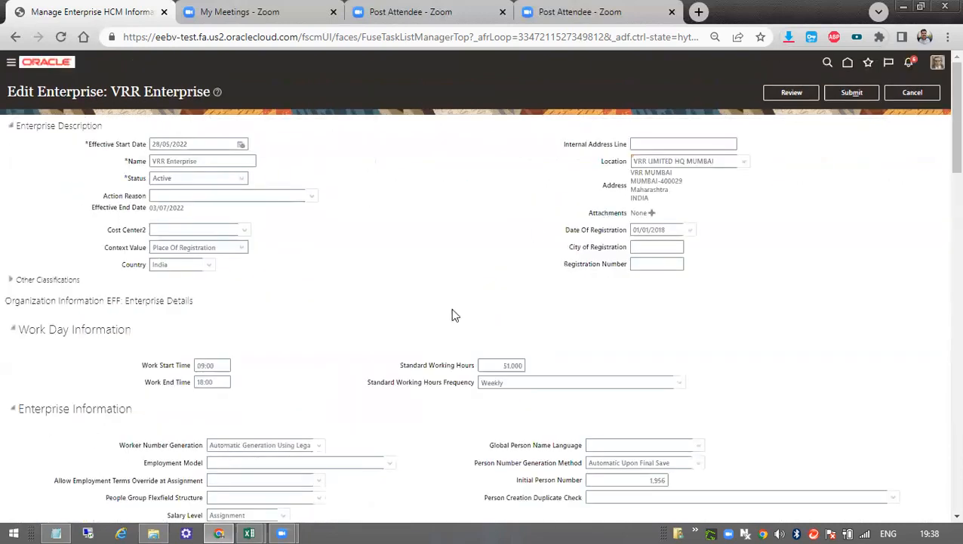
drag(159, 363, 231, 382)
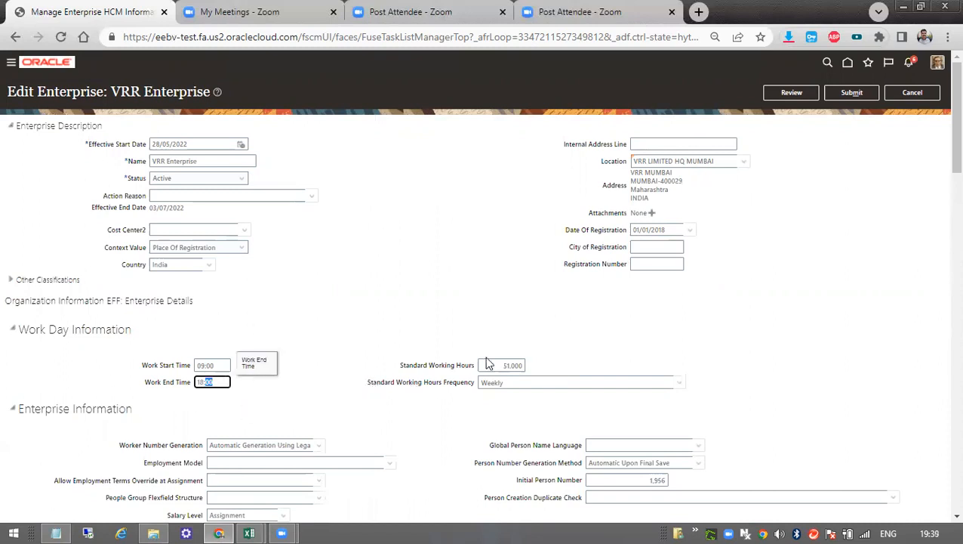
click(511, 365)
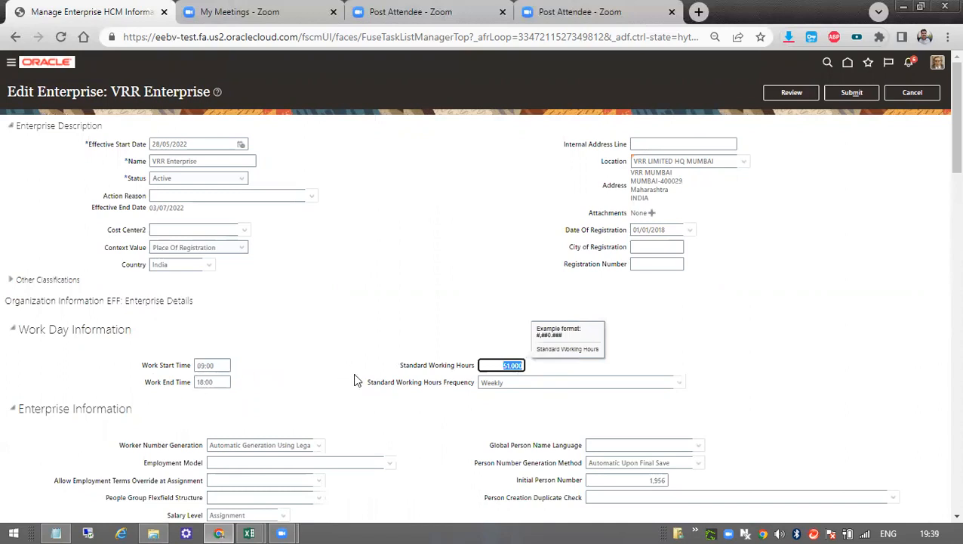
key(Tab)
click(358, 350)
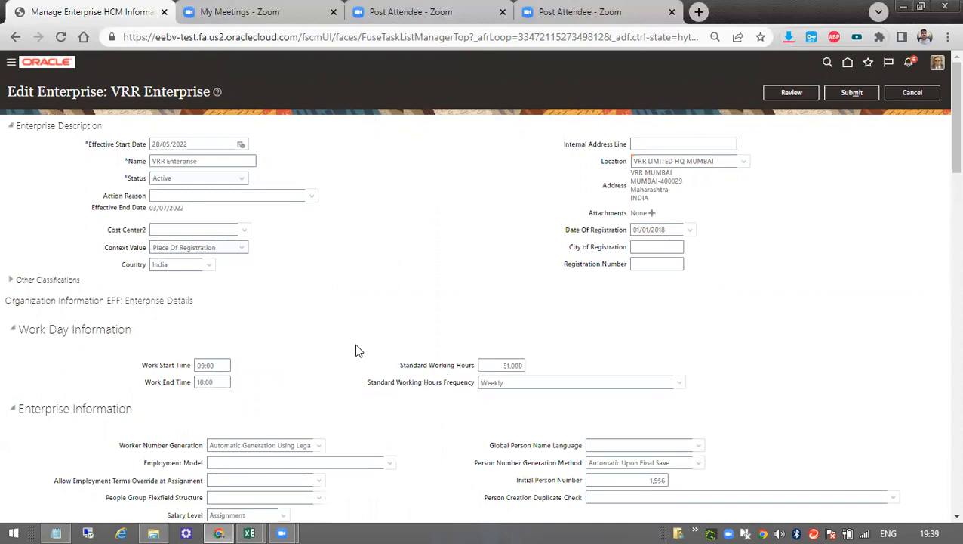
scroll(549, 309, down, 2)
double_click(498, 294)
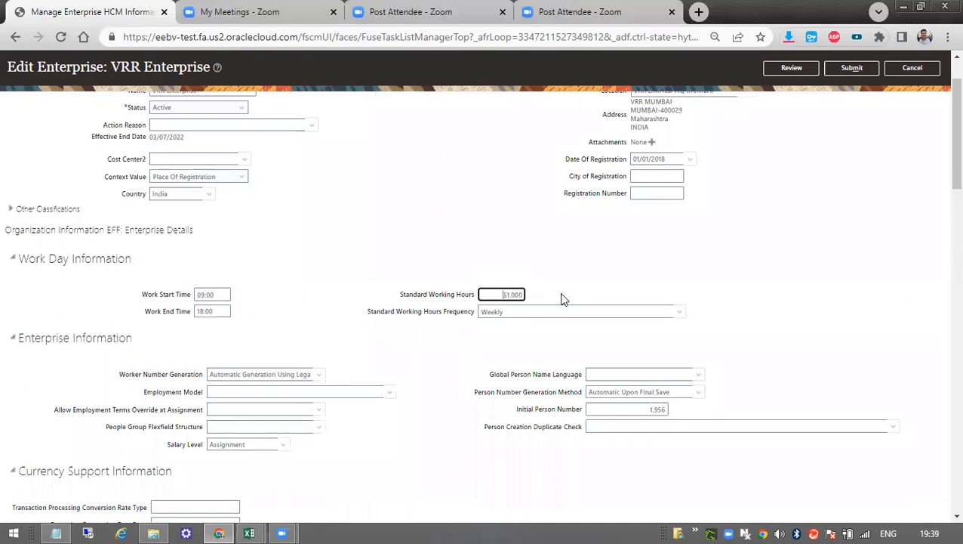
Examine the Employment Configuration Options for future-dated records validation and the choices for Validation For Existing Subordinates Termination.
scroll(580, 380, down, 2)
scroll(581, 379, down, 12)
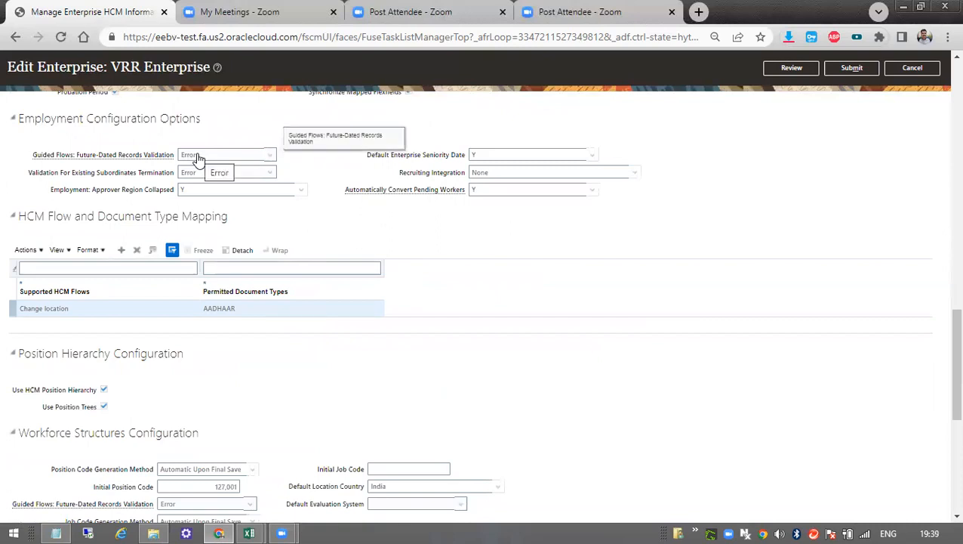
click(198, 155)
click(197, 156)
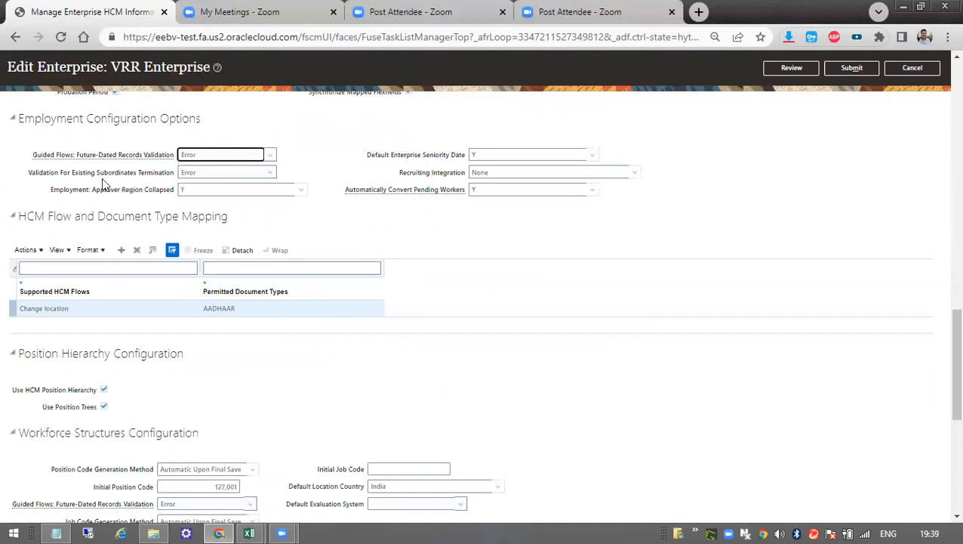
click(201, 174)
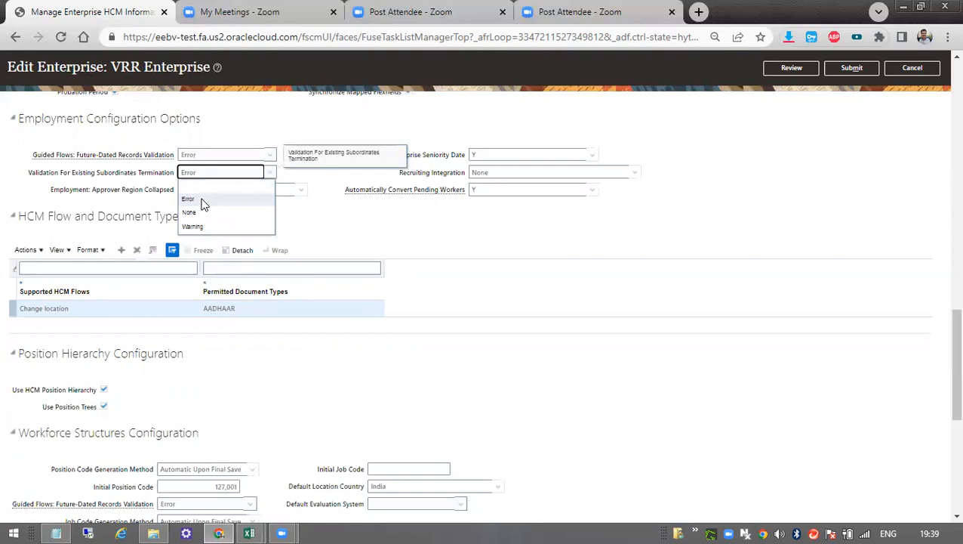
click(201, 200)
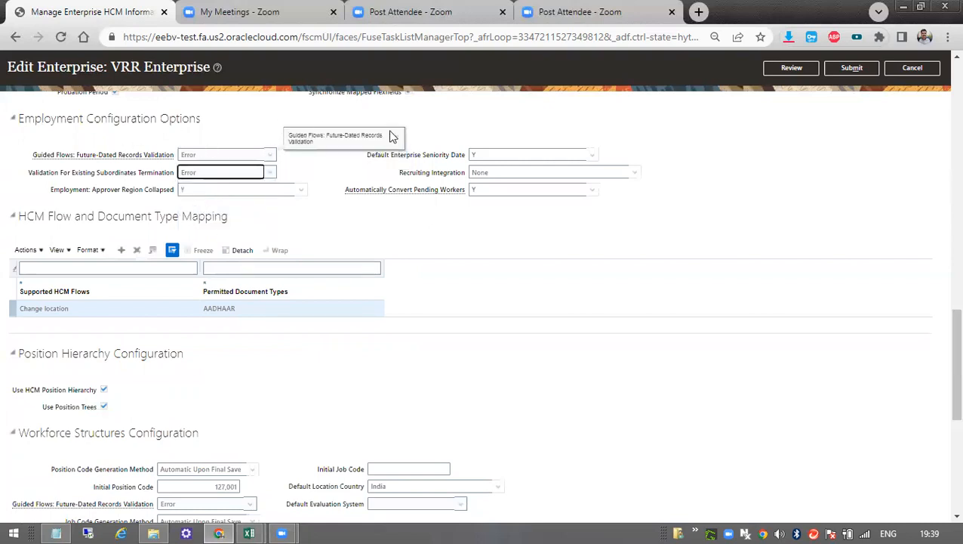
Review the enterprise sections from US Balance Definition through HCM Flow and Document Type Mapping, Position Hierarchy Configuration and Workforce Structures Configuration.
scroll(390, 258, up, 5)
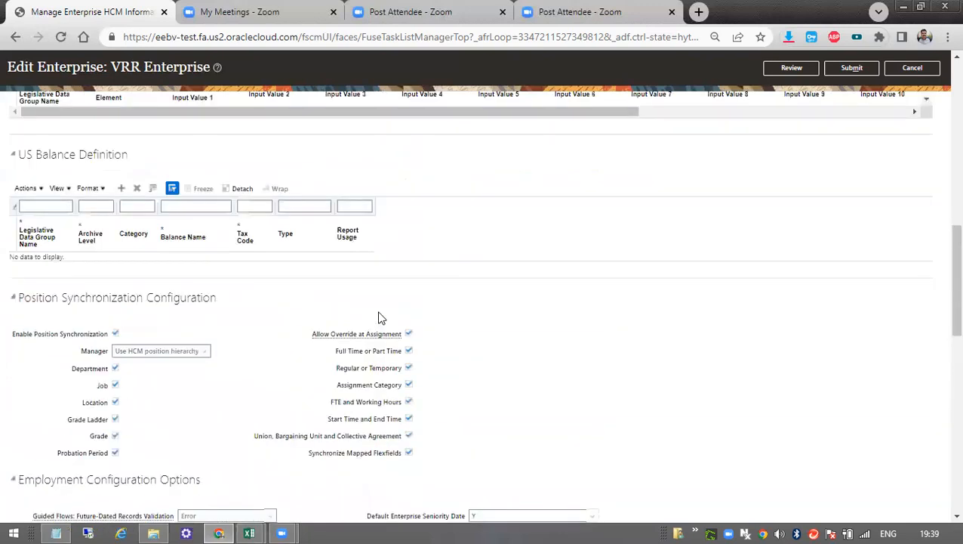
scroll(380, 317, up, 4)
scroll(378, 320, down, 10)
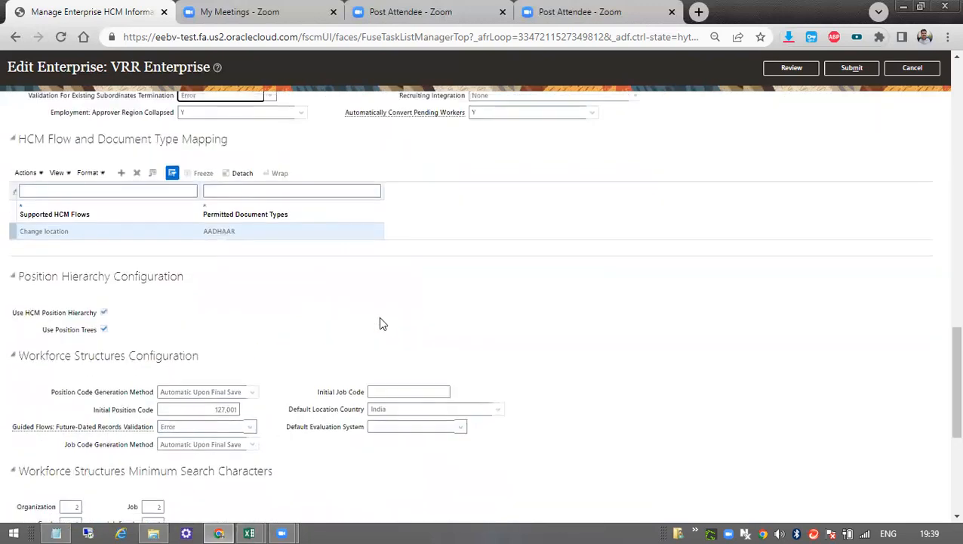
scroll(380, 323, down, 4)
drag(51, 161, 310, 228)
scroll(309, 229, up, 2)
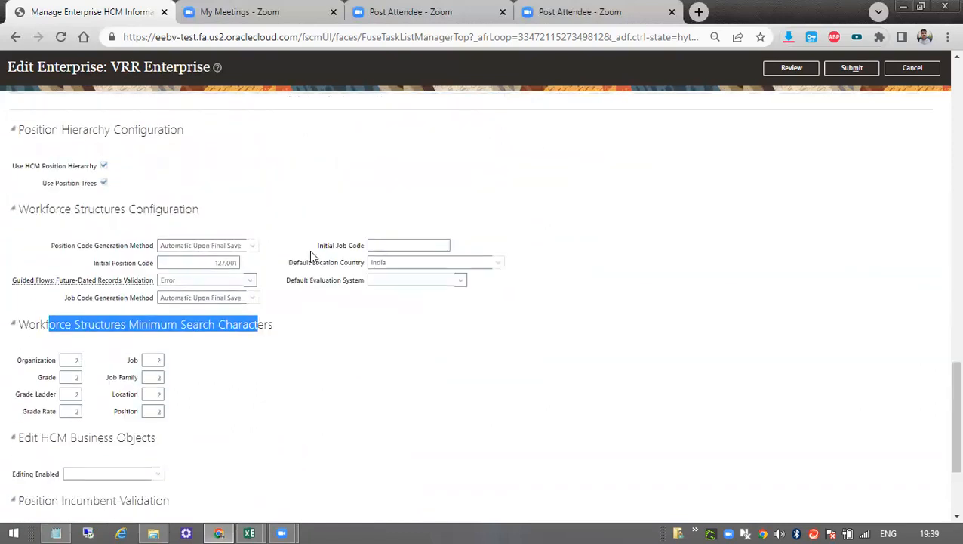
scroll(309, 255, up, 3)
scroll(64, 312, up, 2)
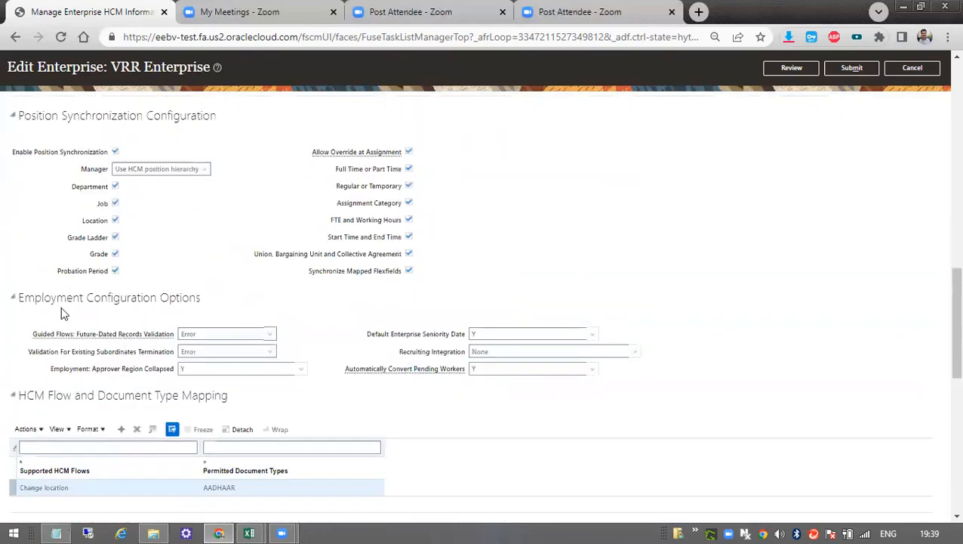
scroll(239, 226, up, 4)
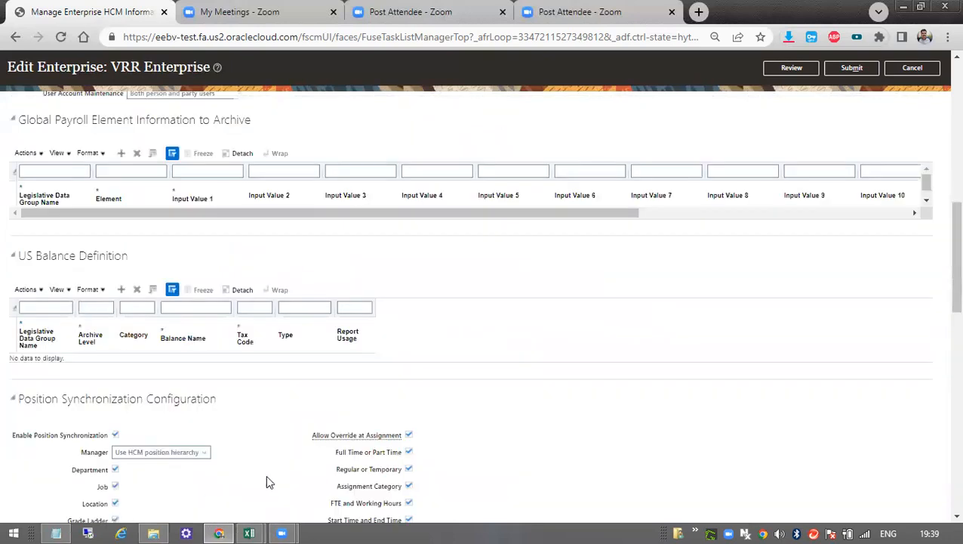
scroll(264, 482, down, 5)
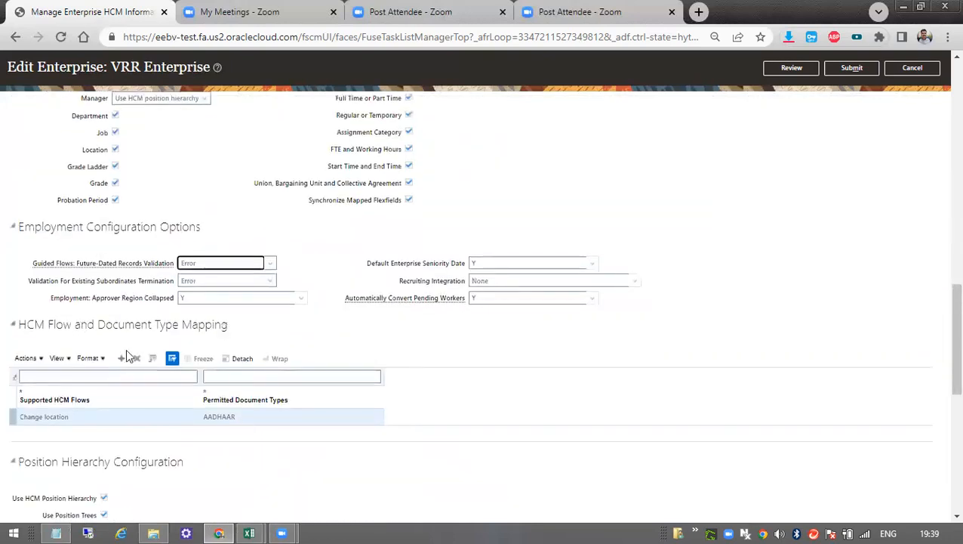
scroll(268, 440, down, 3)
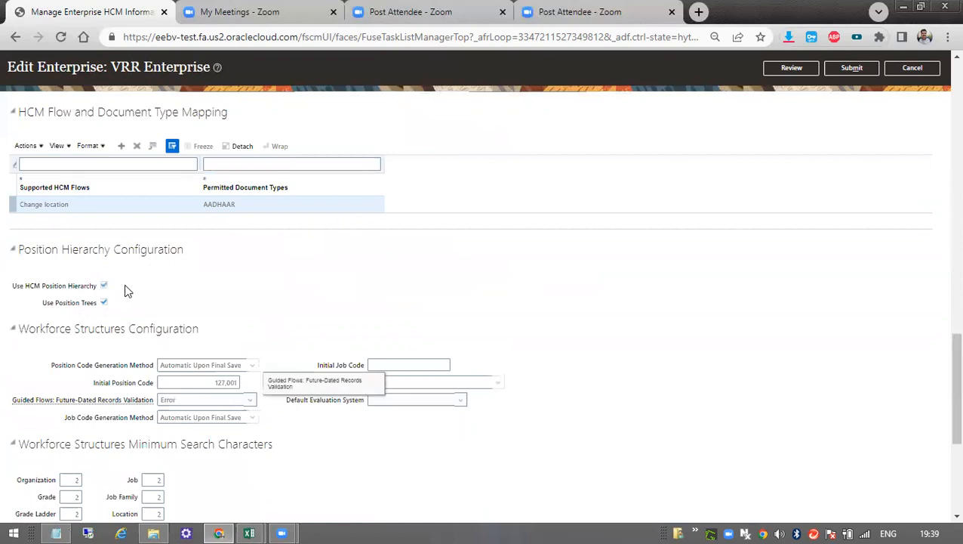
scroll(151, 271, down, 3)
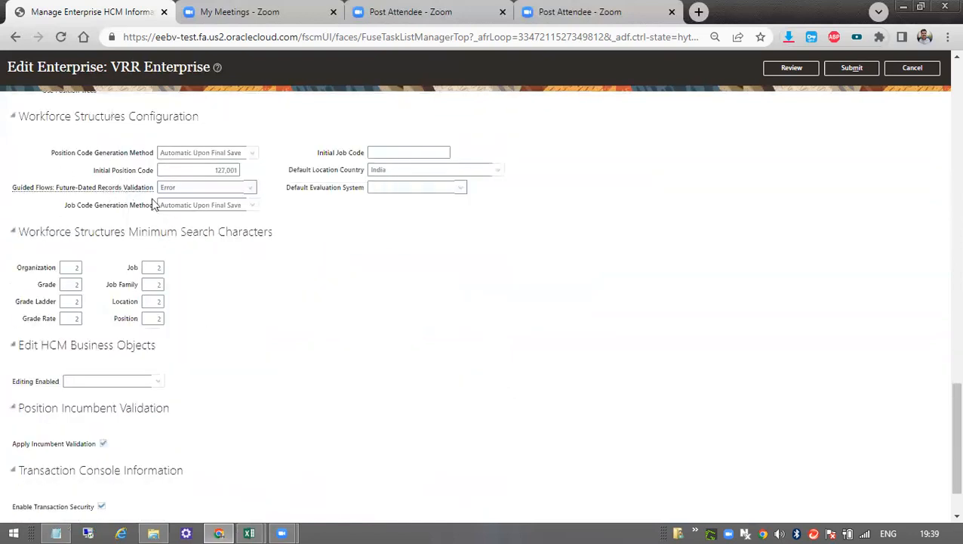
Examine the Workforce Structures Minimum Search Characters fields for Organization, Grade, Grade Ladder, Grade Rate, Job Family and Location.
scroll(243, 215, down, 1)
scroll(243, 215, down, 1)
drag(74, 163, 270, 160)
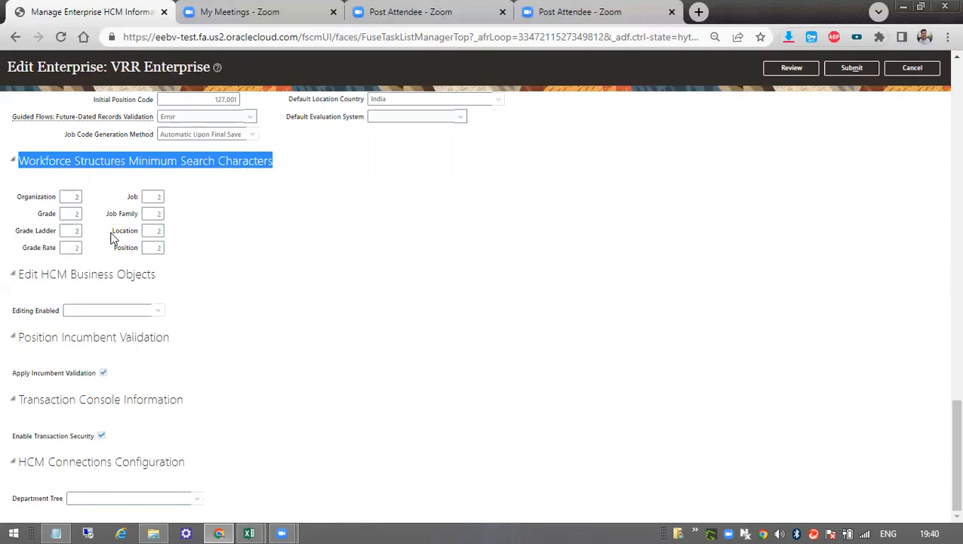
click(72, 214)
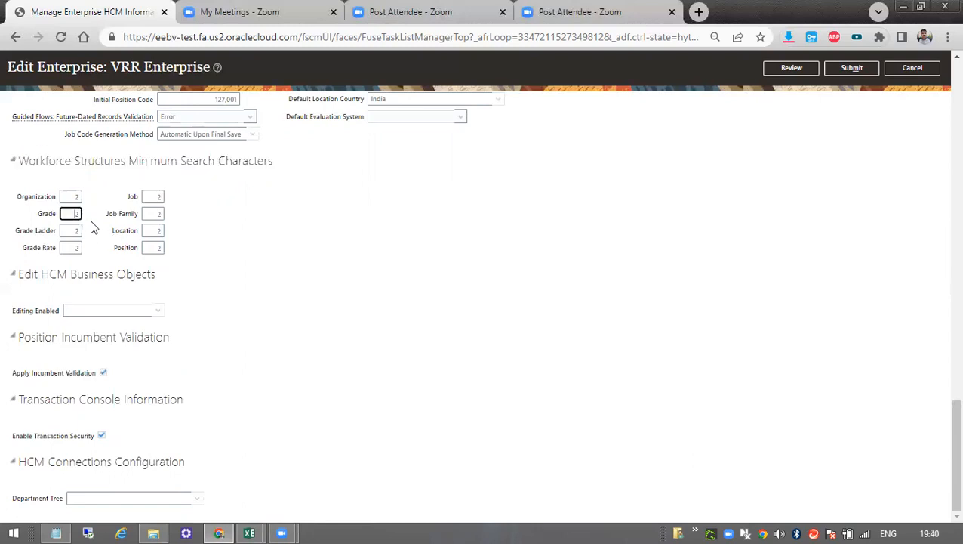
click(154, 230)
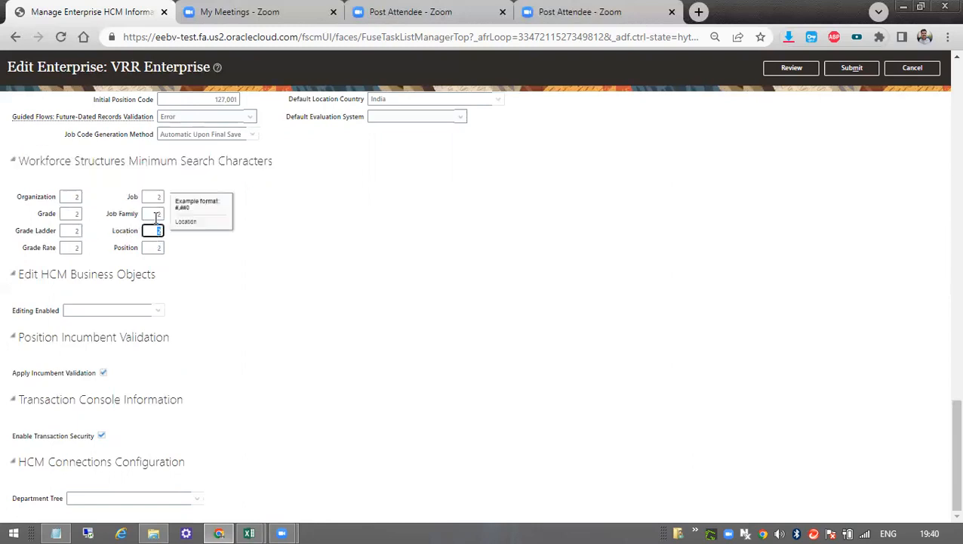
click(155, 214)
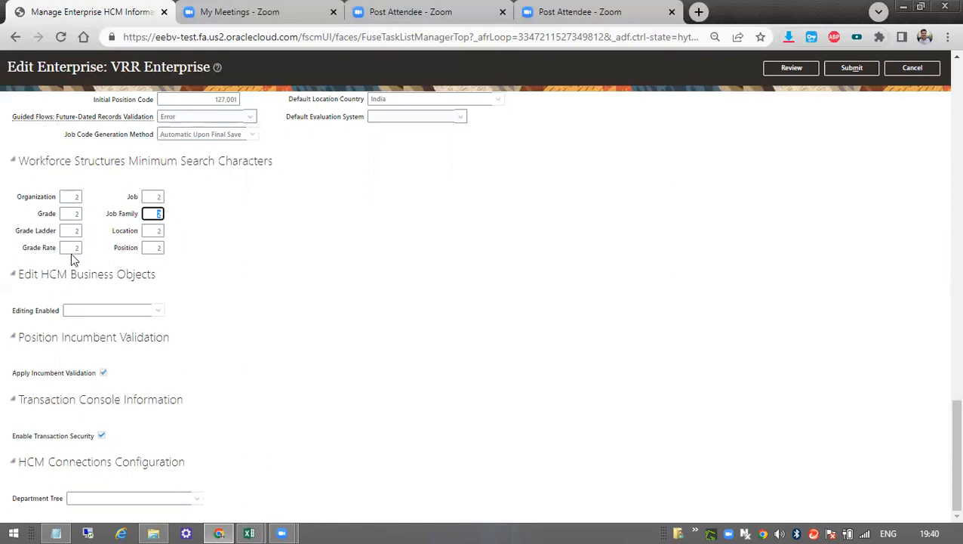
click(73, 197)
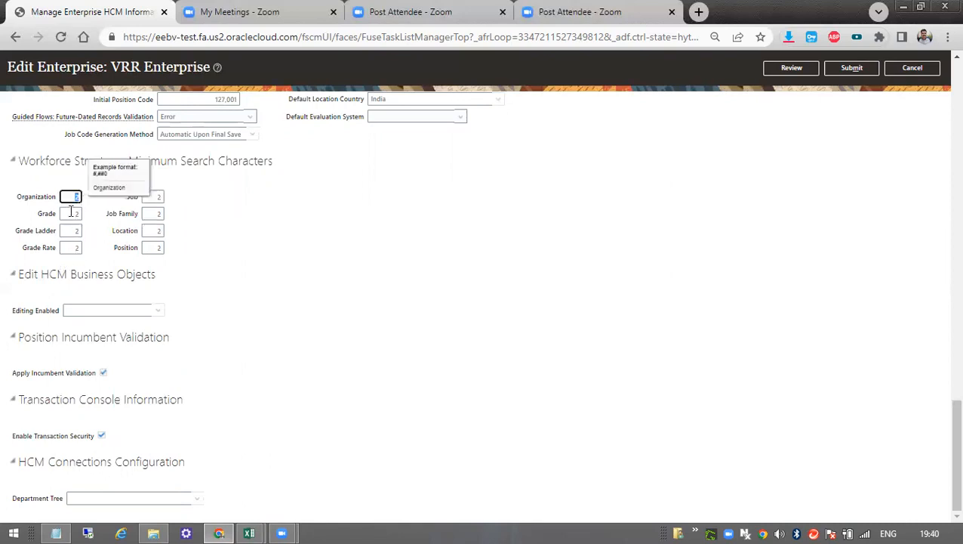
click(71, 212)
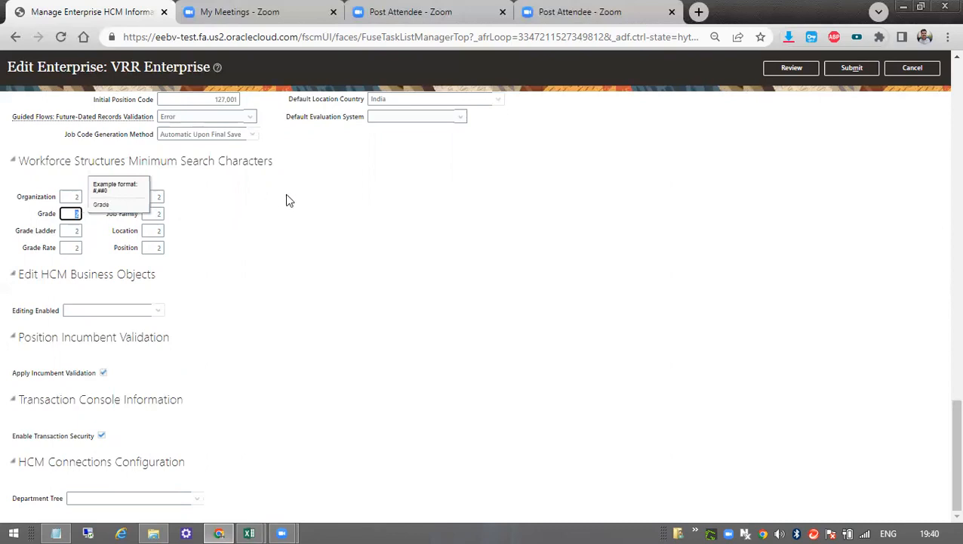
click(79, 230)
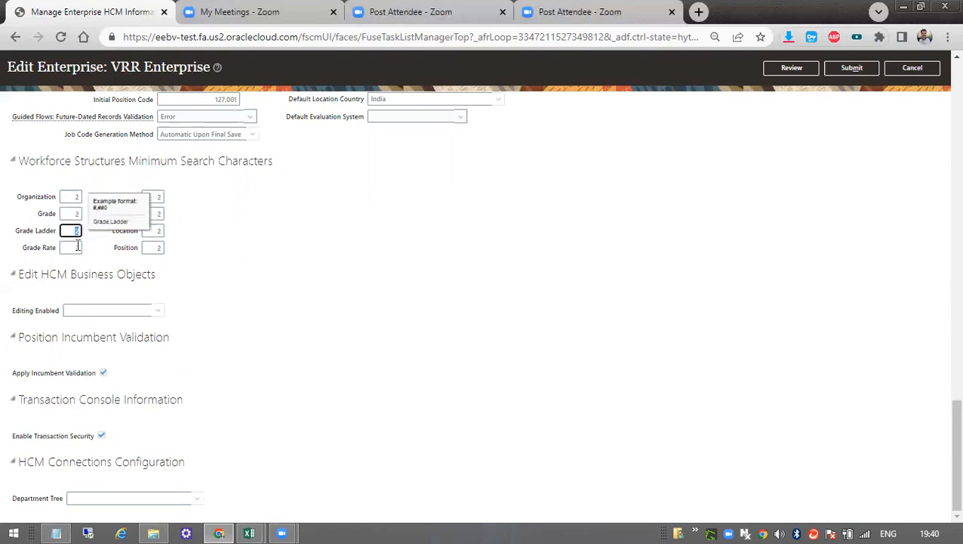
click(76, 247)
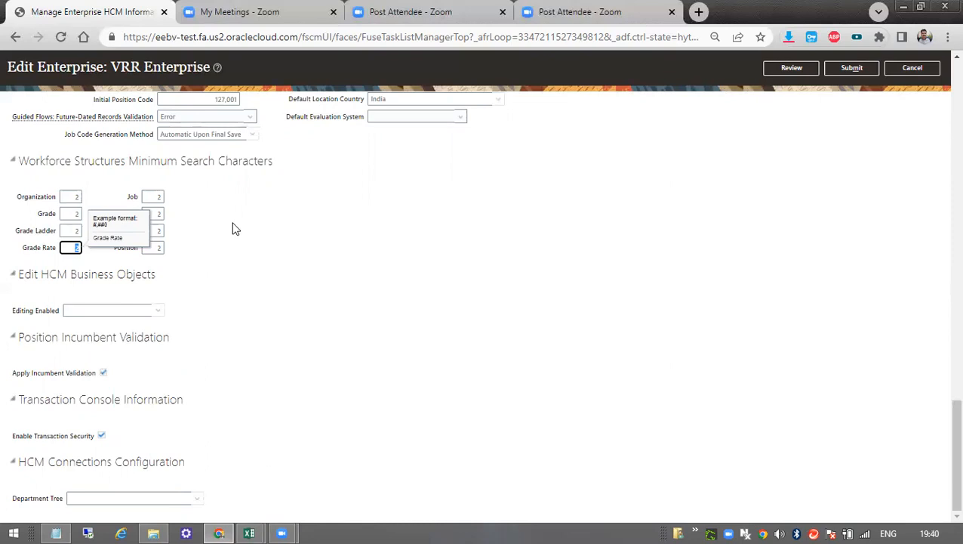
click(75, 214)
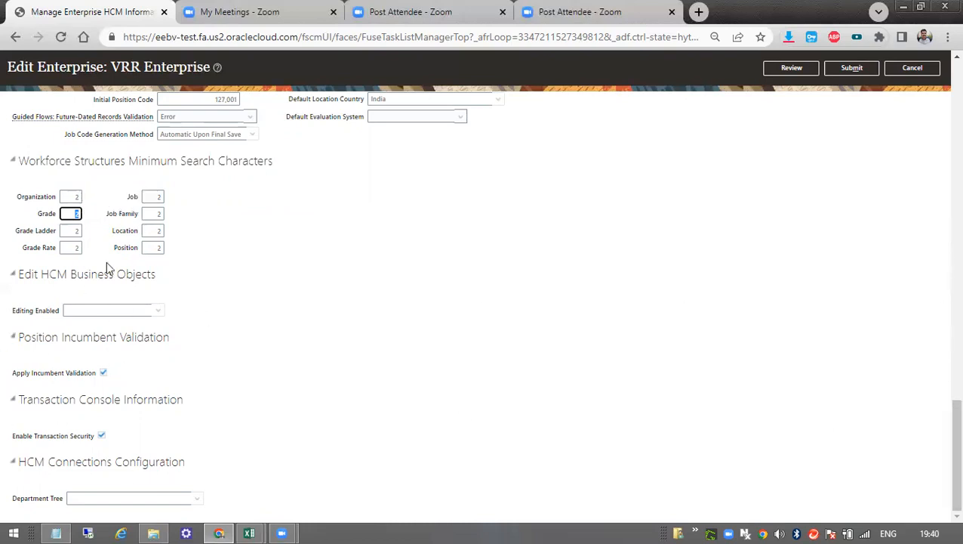
Switch to the Day 4 workbook in Excel and examine its Manage Enterprise HCM Information screenshots covering Work Day and Enterprise Information.
scroll(355, 398, up, 10)
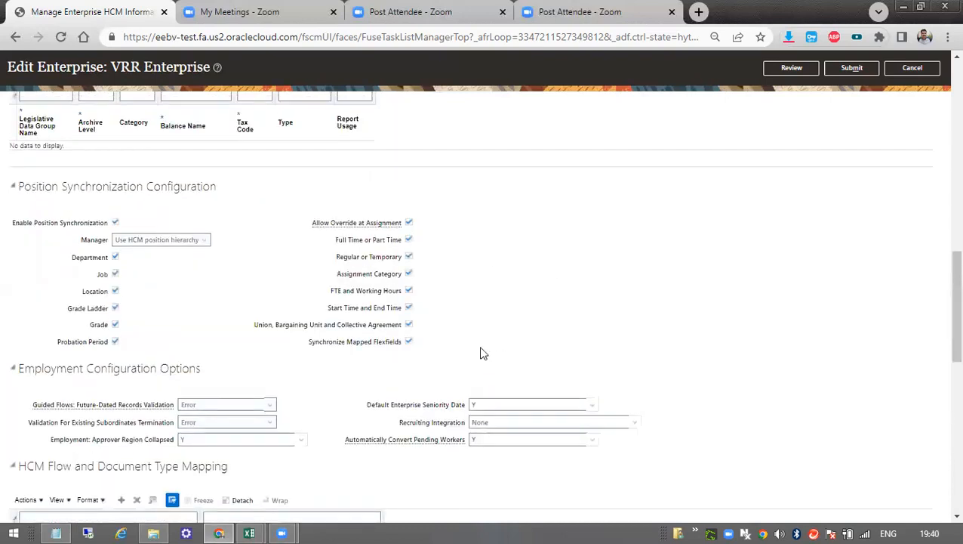
scroll(483, 353, up, 5)
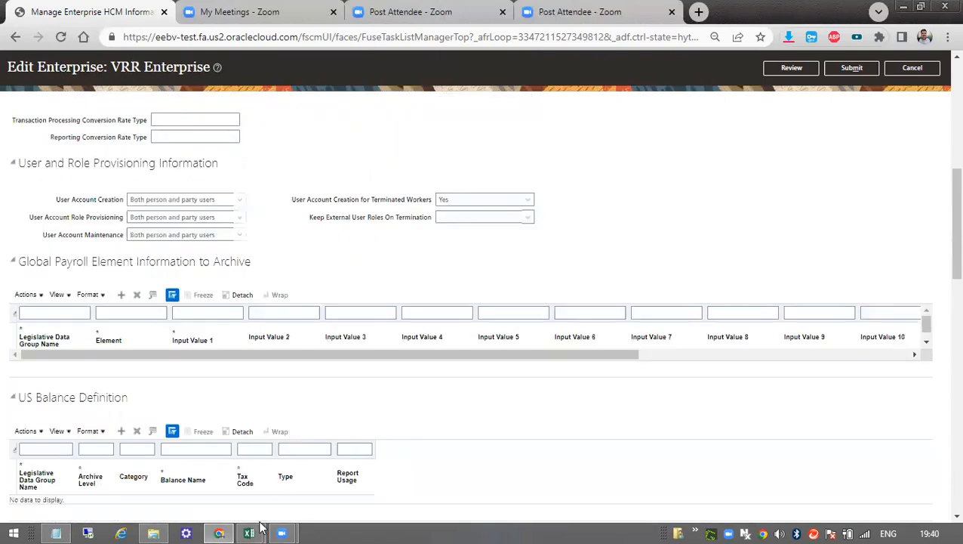
mouse_move(254, 535)
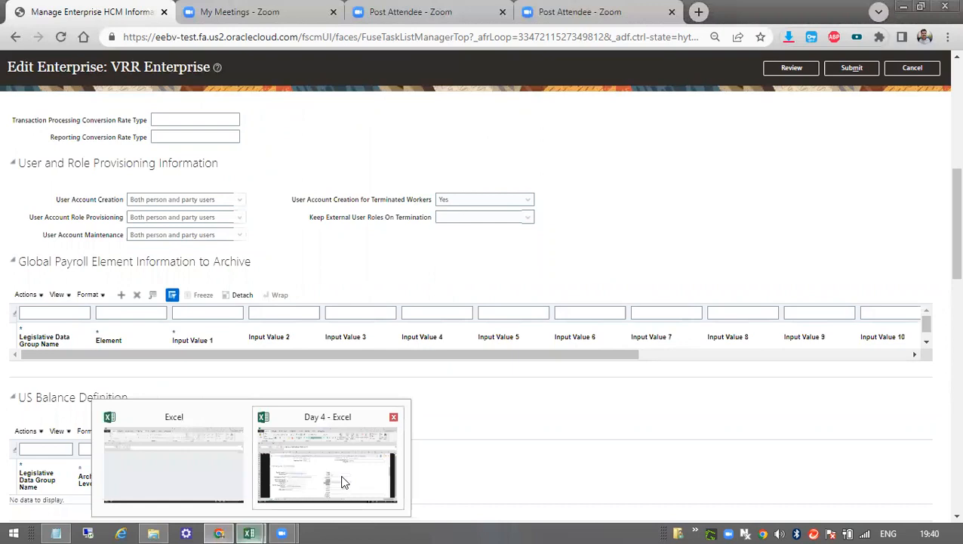
click(344, 480)
scroll(404, 342, down, 2)
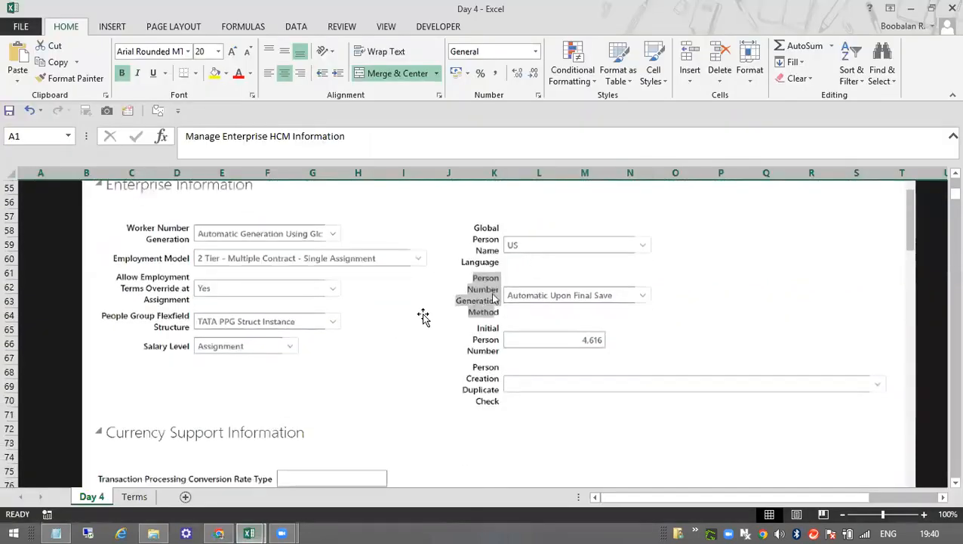
scroll(529, 325, down, 2)
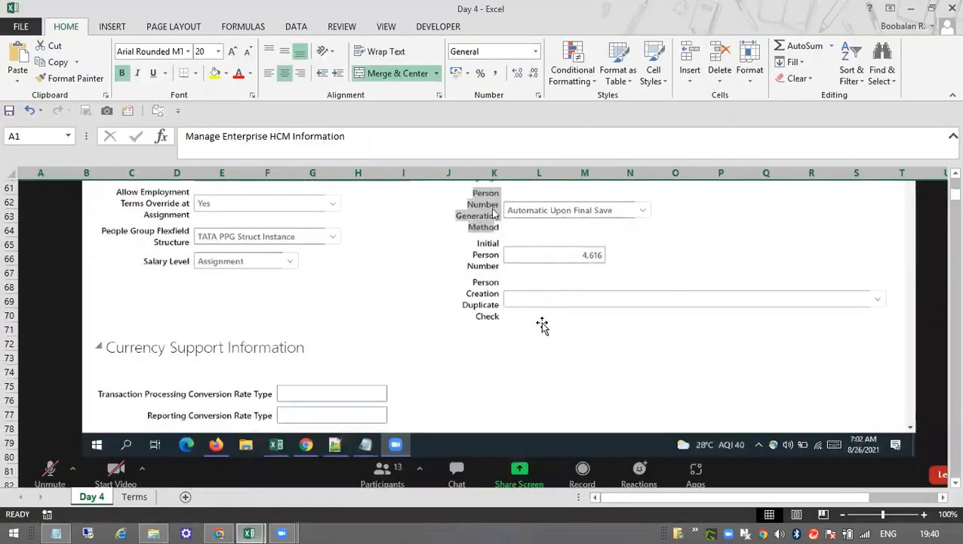
scroll(542, 327, down, 12)
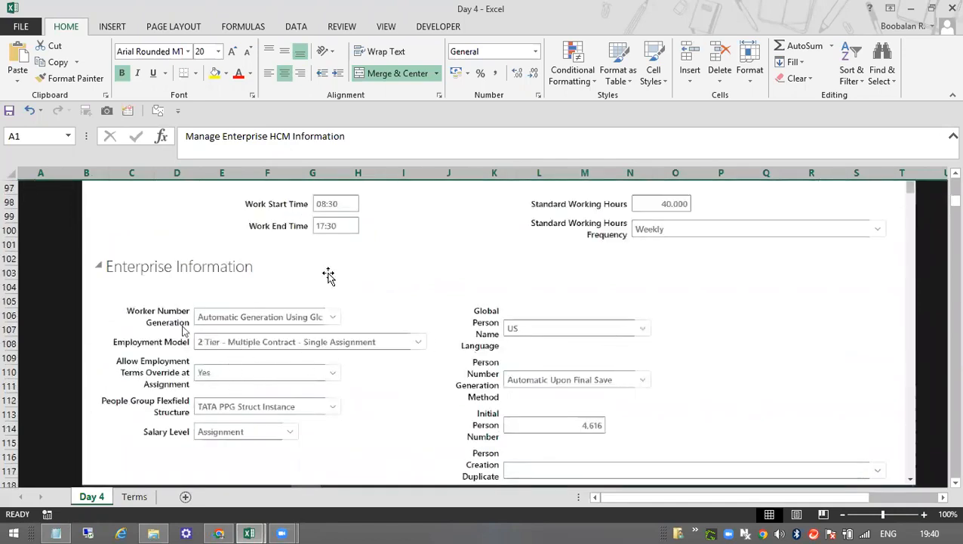
scroll(193, 279, up, 3)
scroll(606, 372, down, 6)
scroll(351, 374, down, 9)
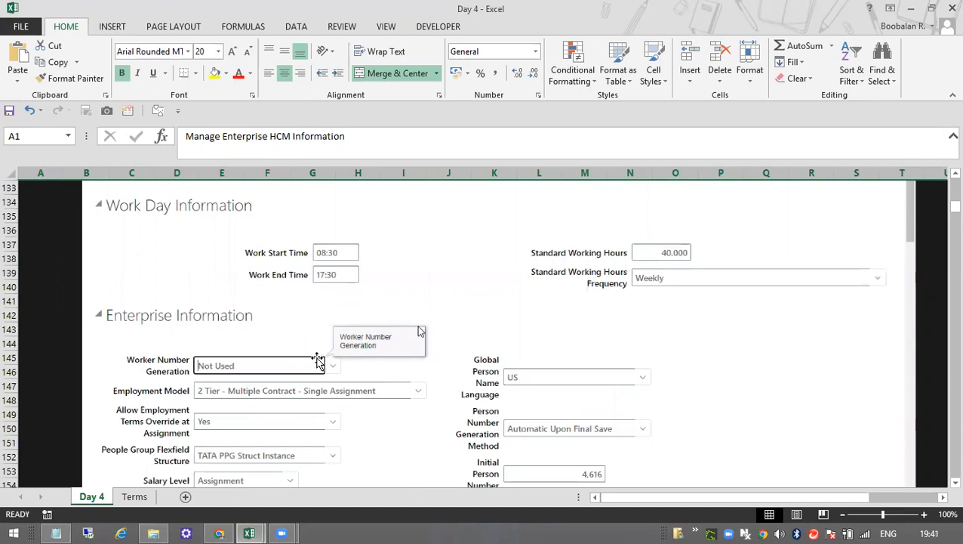
scroll(317, 362, down, 2)
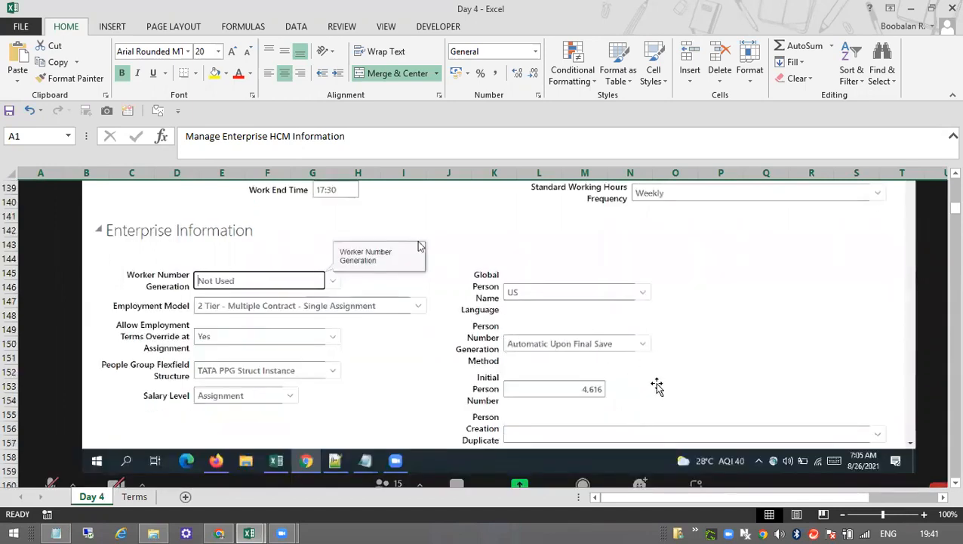
Review the Enterprise Information screenshots in the Day 4 sheet, covering Initial Person Number and the Worker Number Generation choices.
scroll(657, 385, down, 1)
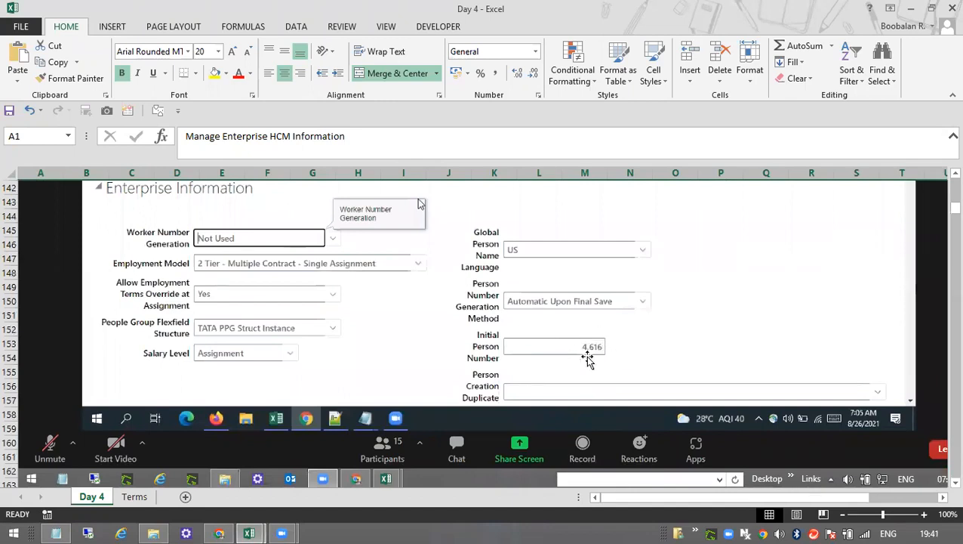
scroll(588, 359, down, 8)
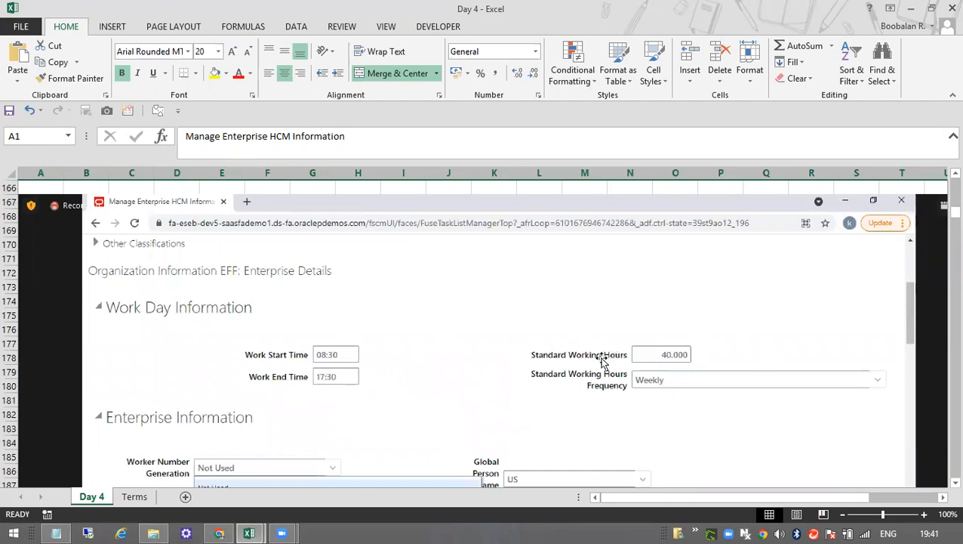
scroll(598, 383, down, 2)
scroll(597, 384, down, 2)
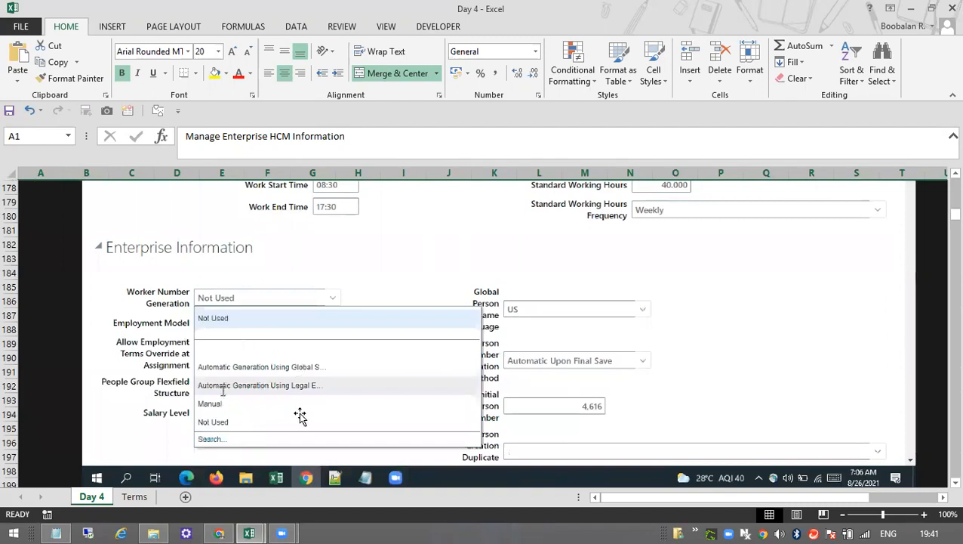
scroll(301, 417, down, 6)
Examine the worker numbering example for Automatic Generation Using Global Sequence across TATA Motors and TATA Steels.
scroll(301, 417, down, 5)
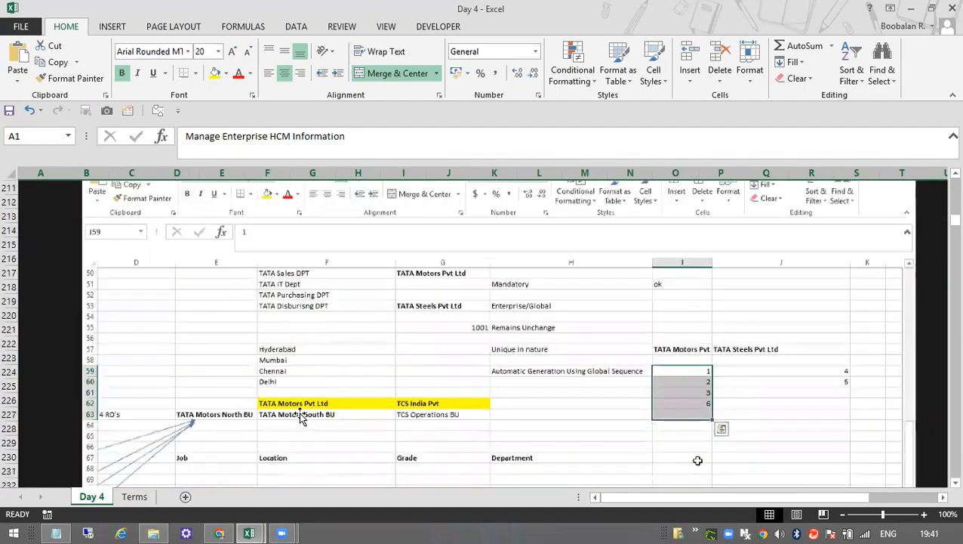
scroll(371, 367, down, 3)
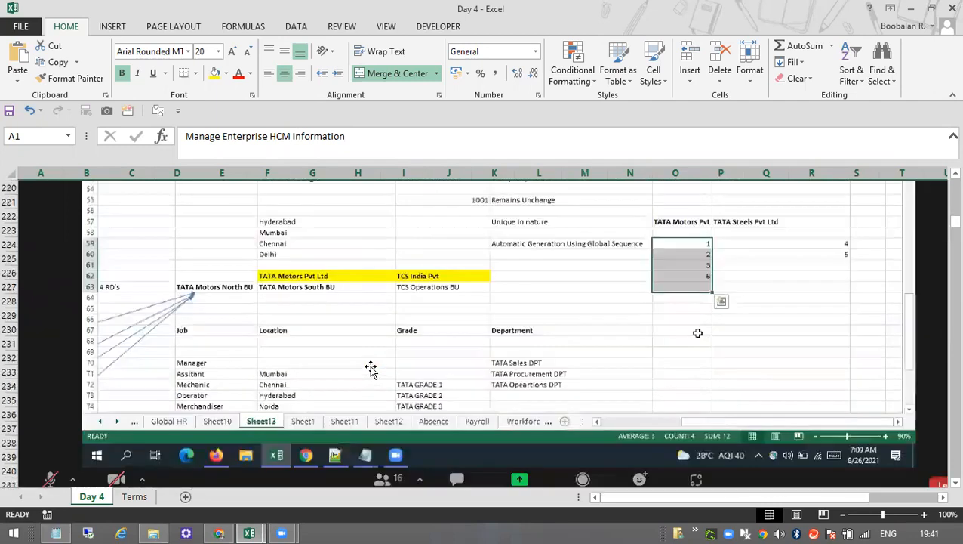
scroll(383, 361, up, 2)
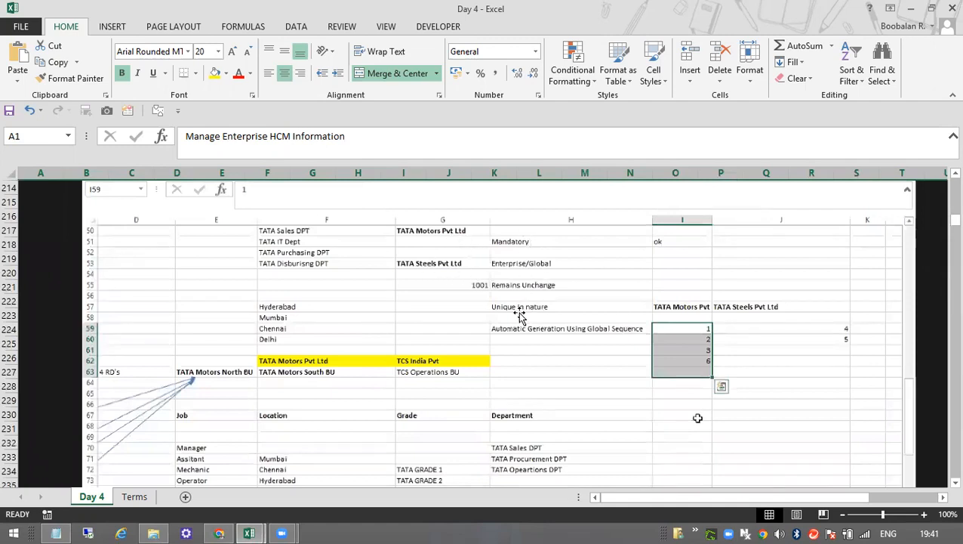
scroll(406, 399, down, 1)
scroll(406, 399, down, 2)
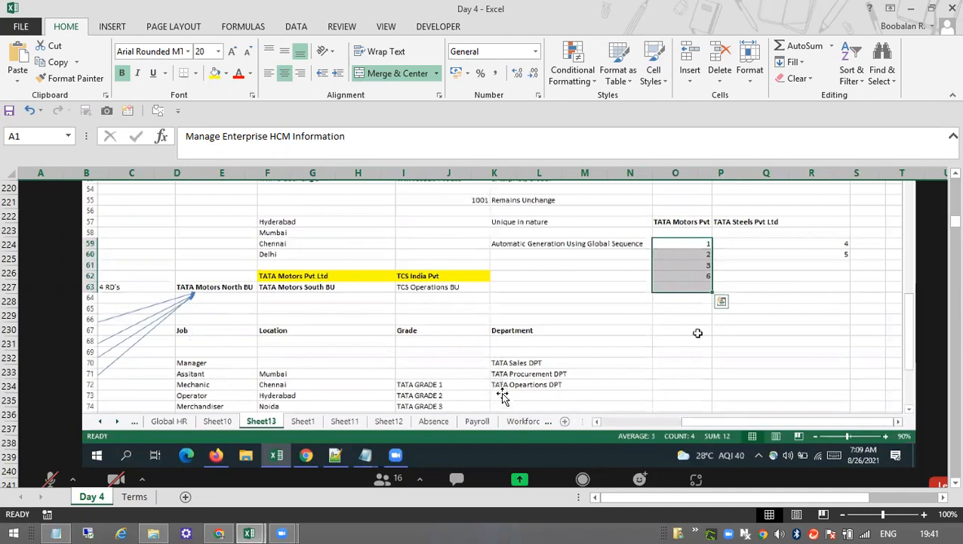
scroll(502, 396, down, 4)
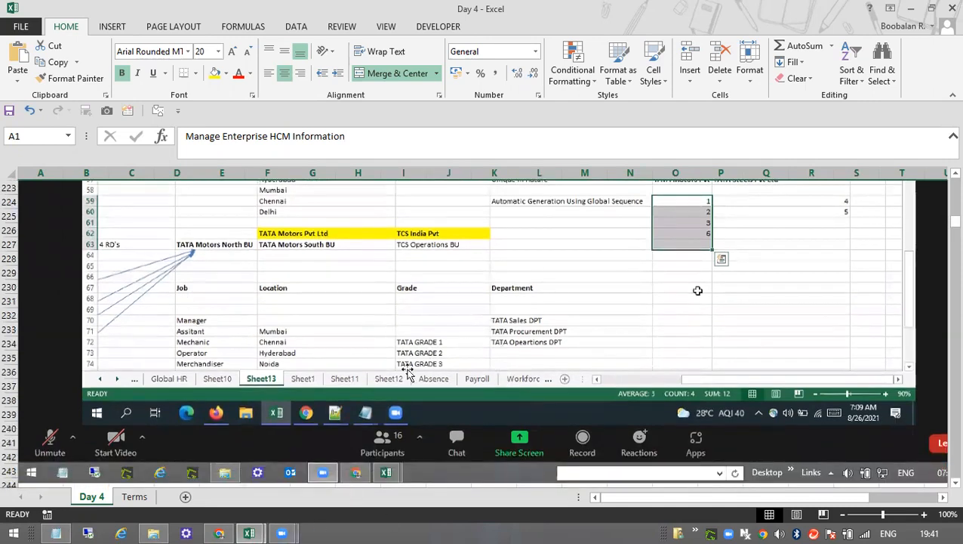
Examine the next Enterprise Information screenshots for the Worker Number Generation setting and the Global Person Name Language choices.
scroll(428, 387, down, 4)
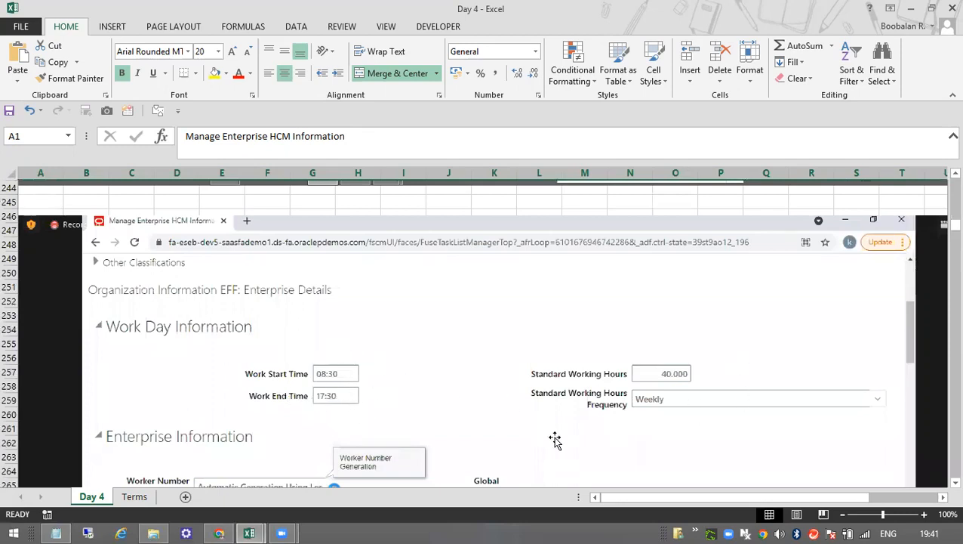
scroll(557, 434, down, 2)
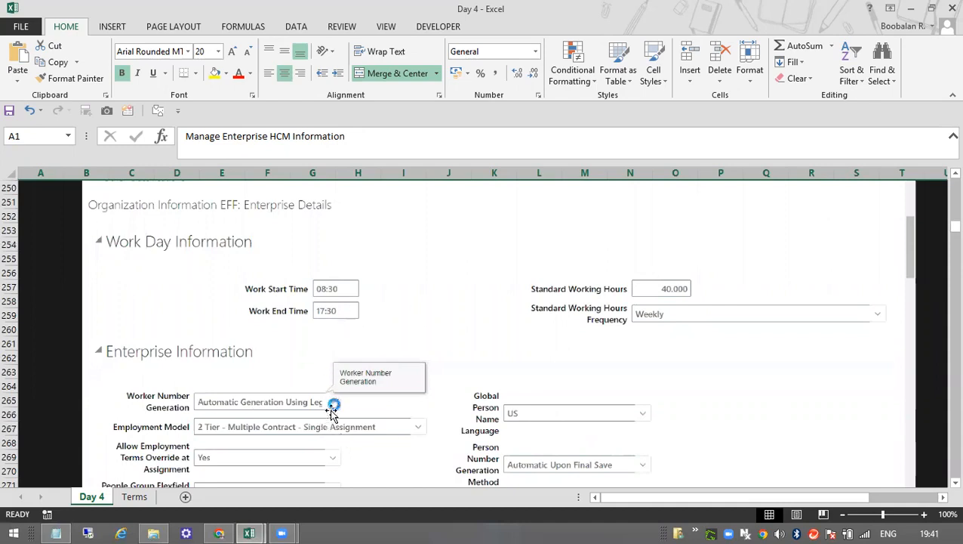
scroll(502, 332, down, 3)
scroll(502, 332, down, 12)
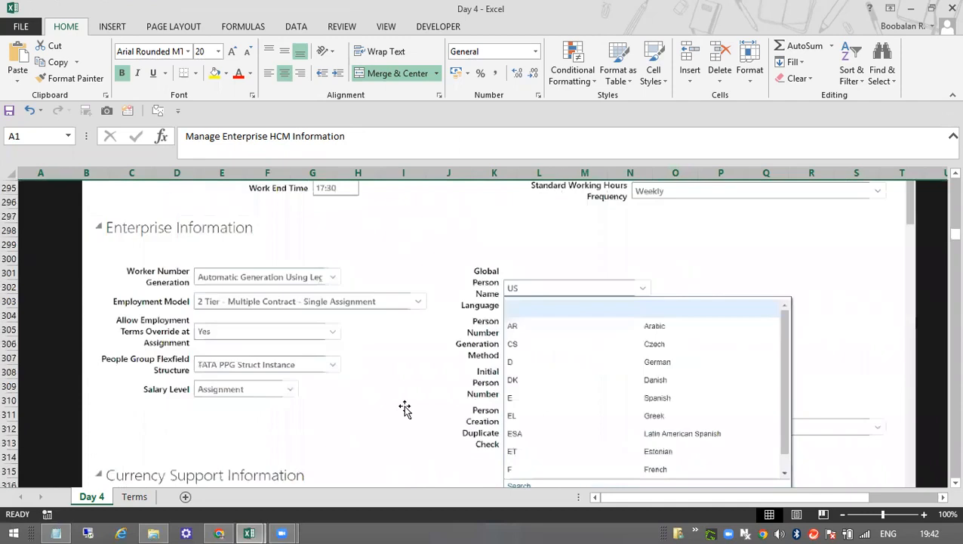
scroll(405, 409, down, 1)
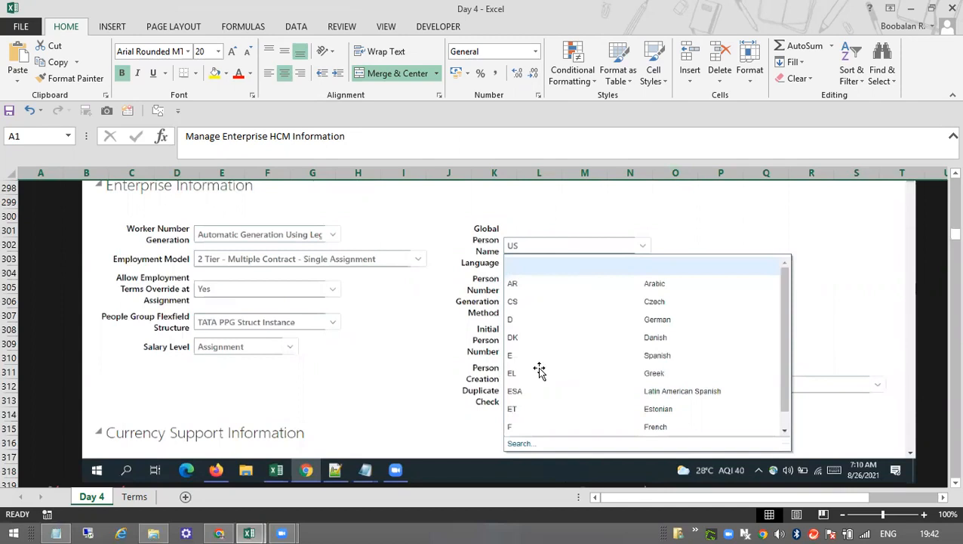
Examine the My Client Groups home page screenshot, focusing on the New Person app.
scroll(539, 370, down, 12)
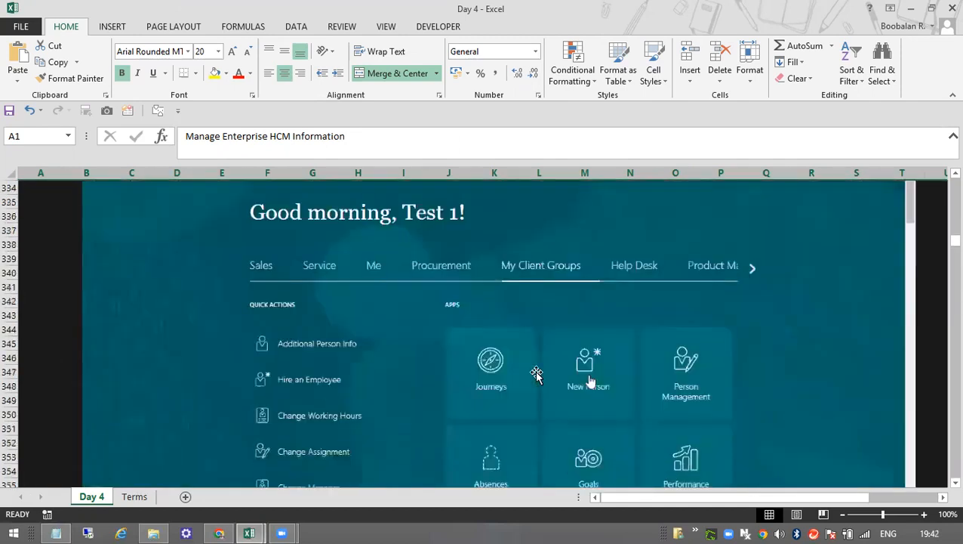
scroll(536, 374, down, 2)
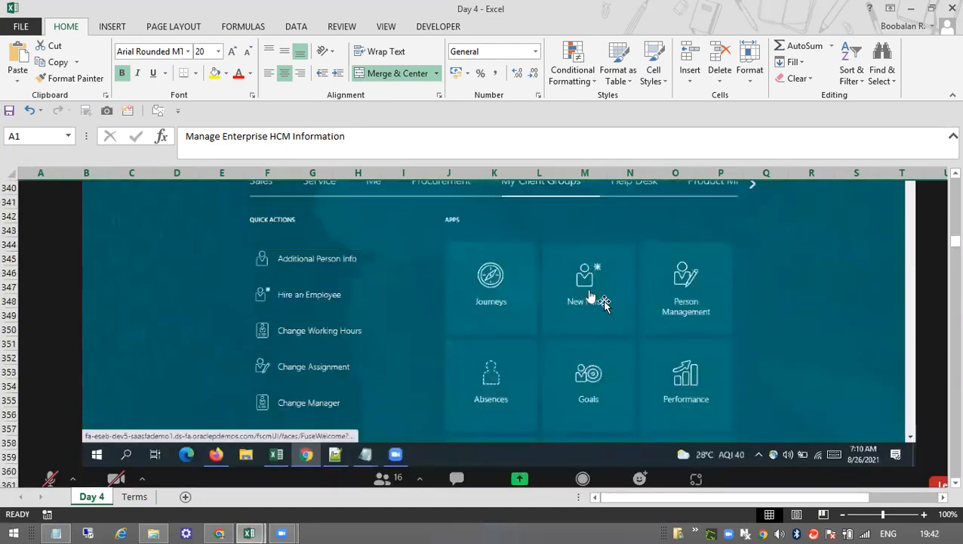
scroll(529, 340, up, 1)
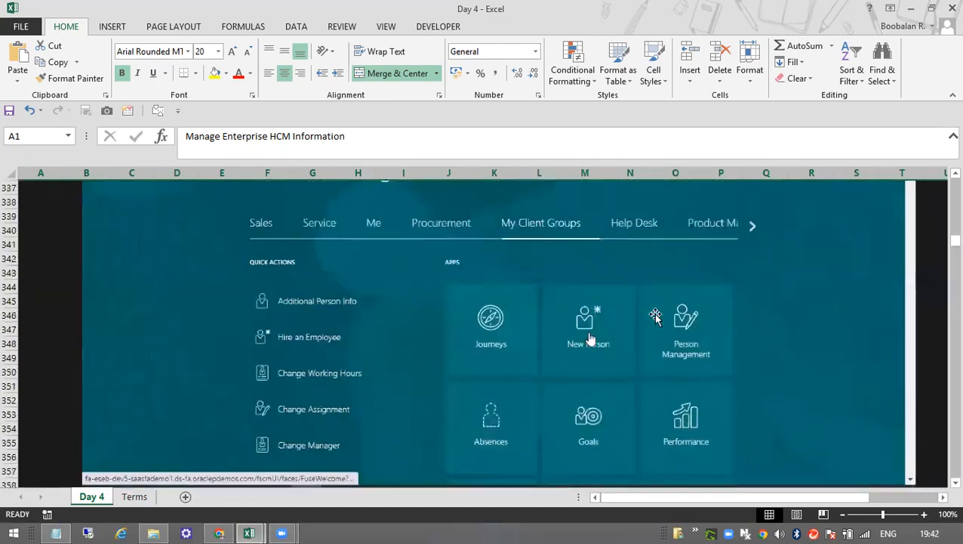
scroll(656, 315, up, 20)
scroll(651, 315, down, 20)
scroll(651, 316, down, 1)
scroll(563, 325, down, 1)
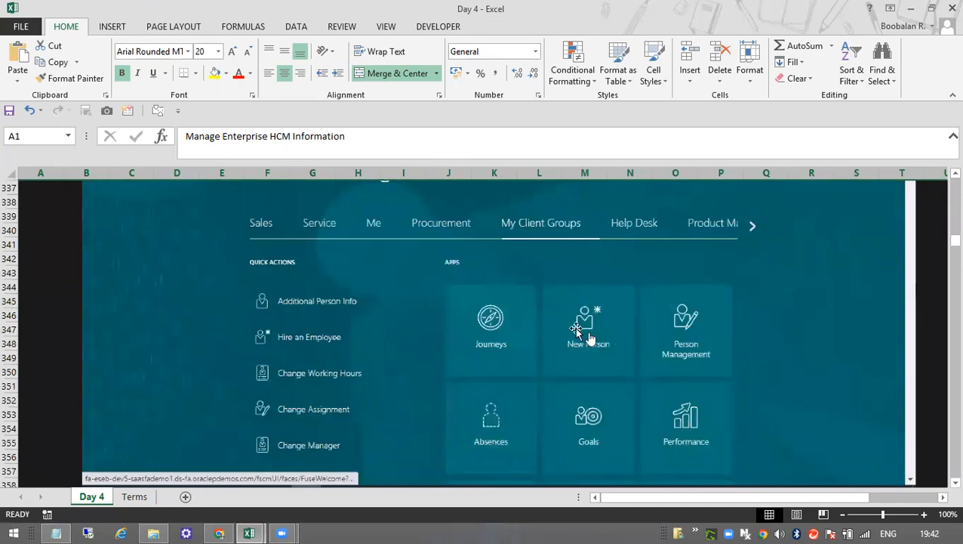
scroll(582, 339, down, 1)
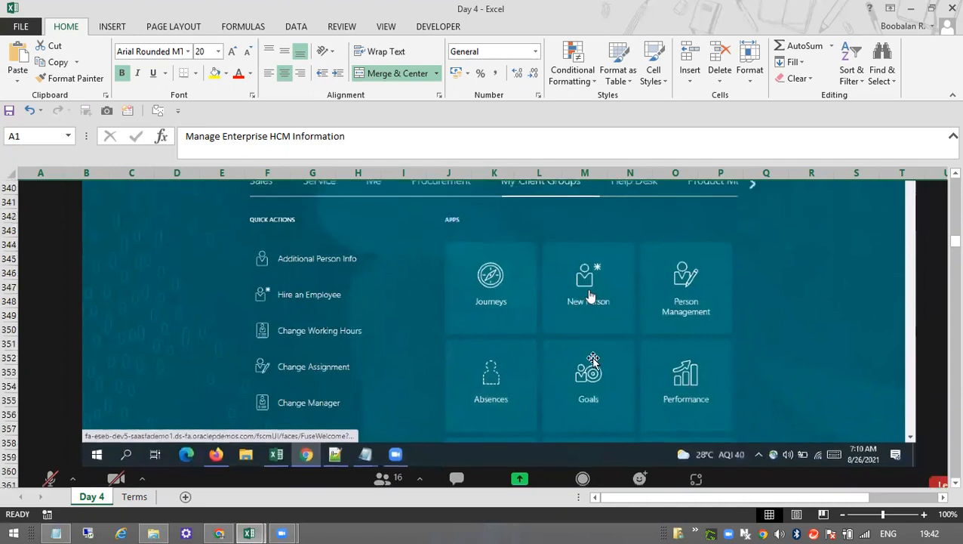
scroll(574, 302, up, 1)
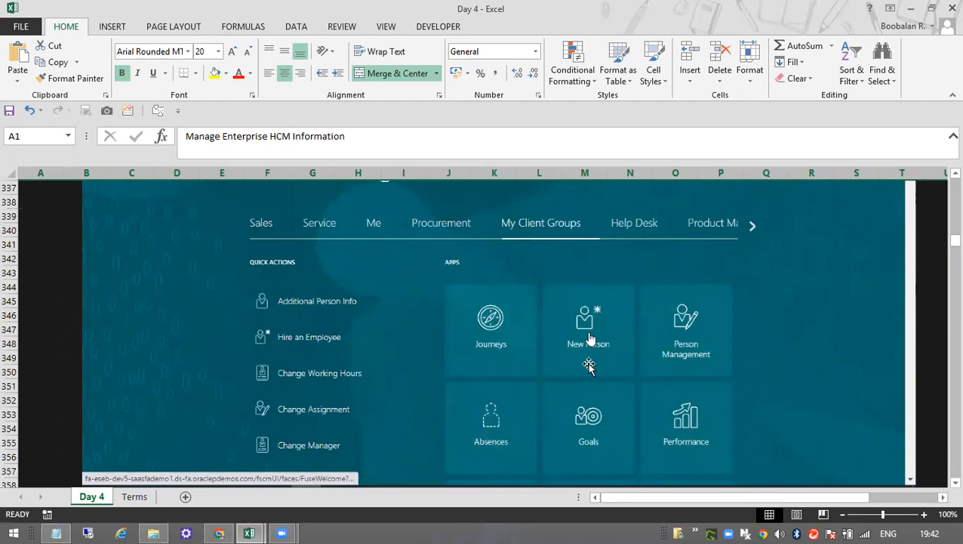
Examine the New Person task list screenshot, from Hire an Employee and Pending Workers to the contingent, pending and nonworker tasks.
scroll(589, 366, down, 13)
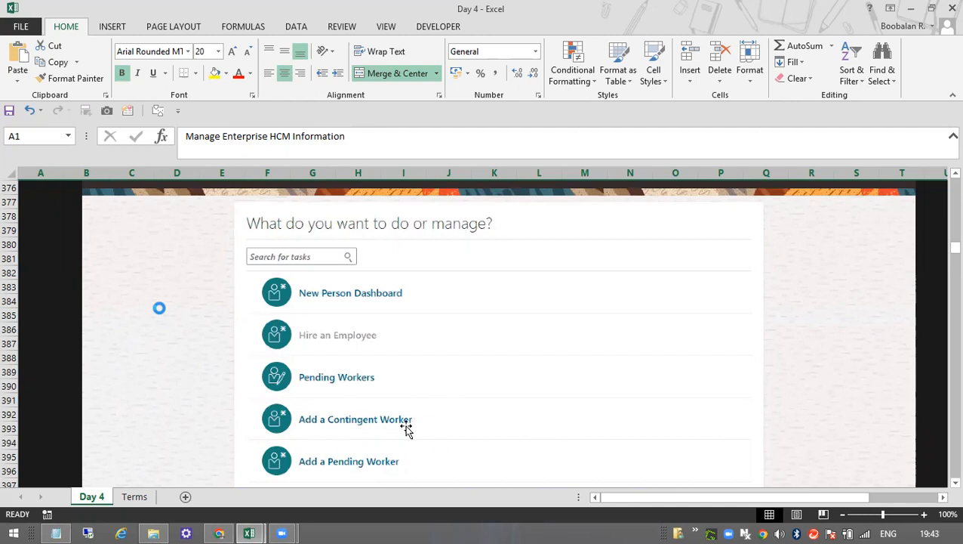
scroll(430, 402, down, 1)
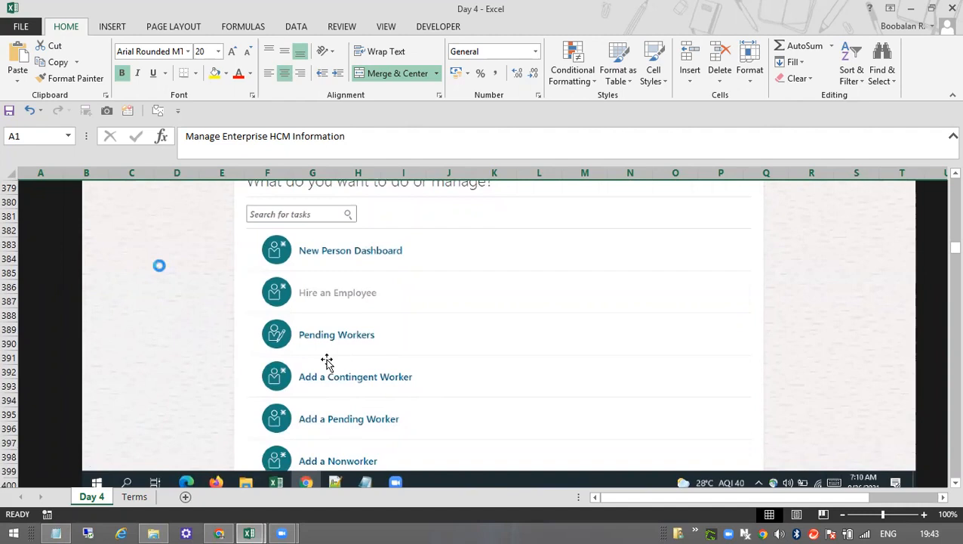
scroll(369, 447, down, 1)
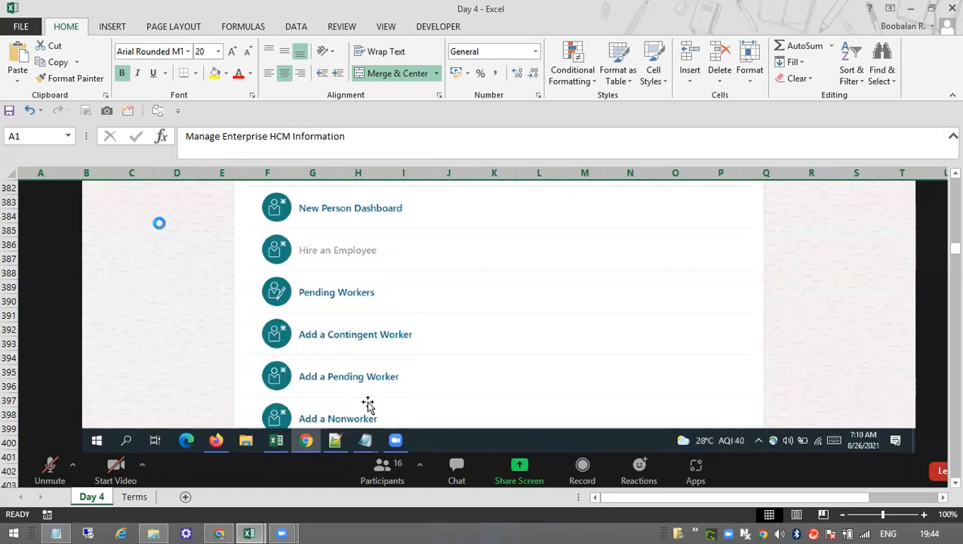
scroll(367, 404, down, 1)
scroll(396, 343, up, 1)
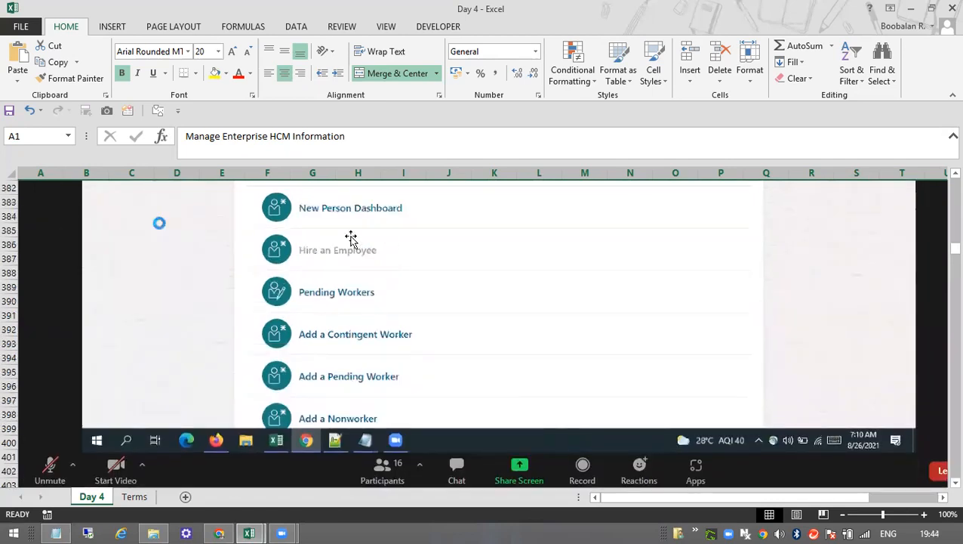
Compare the Personal Details screenshots of the hiring form, covering person number, global-name language, name fields and National Identifiers.
scroll(372, 243, down, 10)
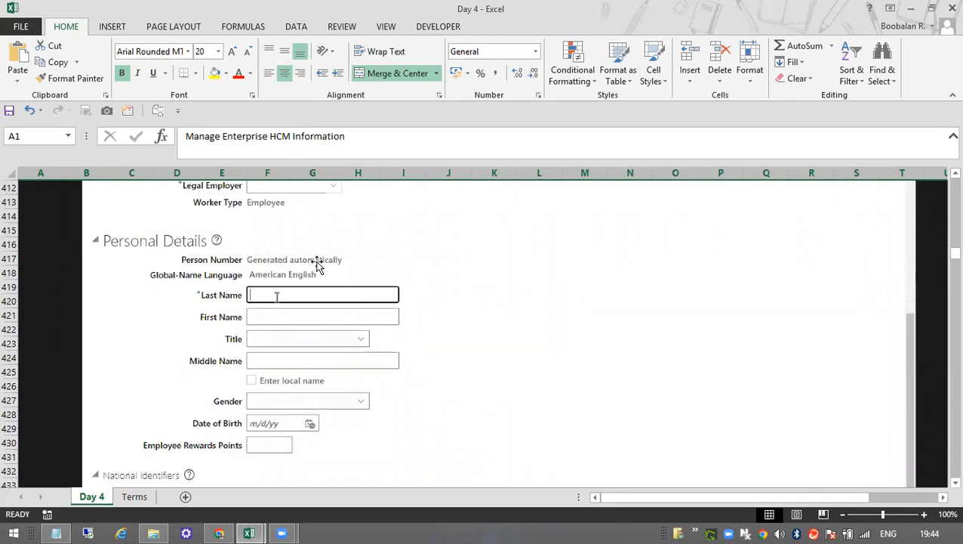
scroll(359, 340, up, 3)
scroll(359, 340, down, 4)
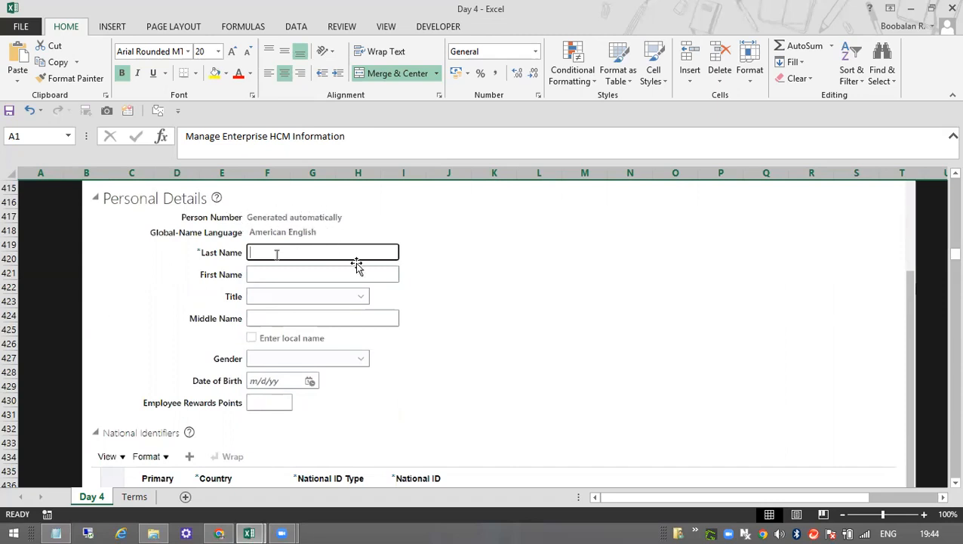
scroll(374, 317, down, 1)
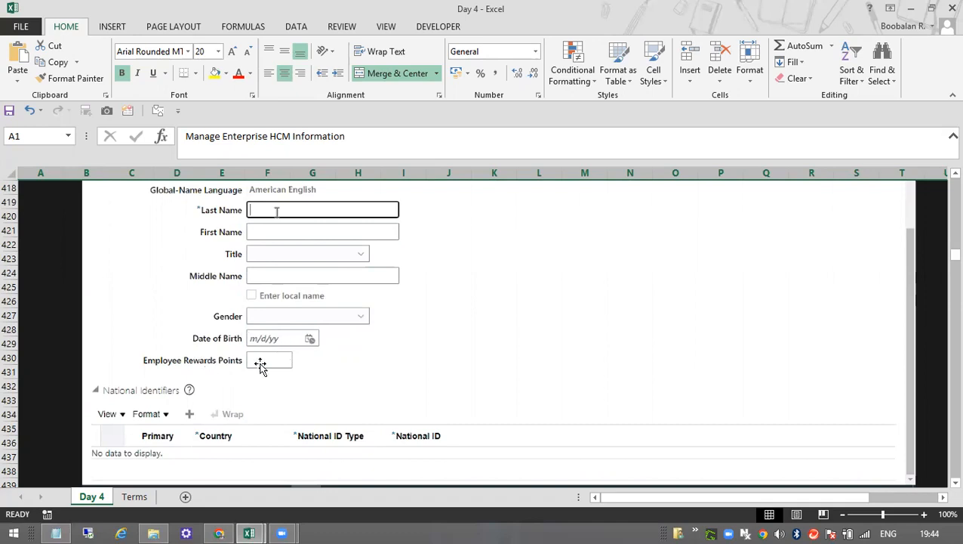
scroll(264, 361, down, 1)
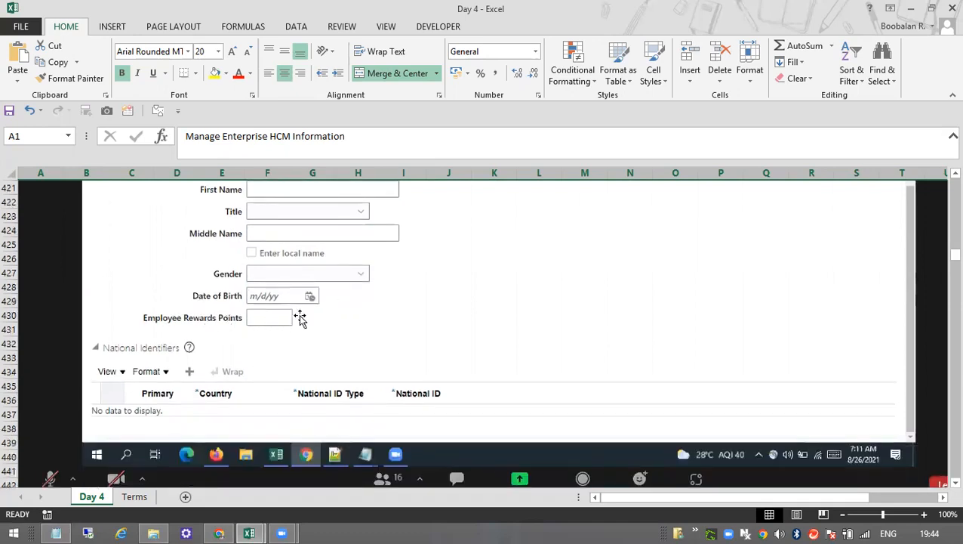
scroll(287, 378, down, 1)
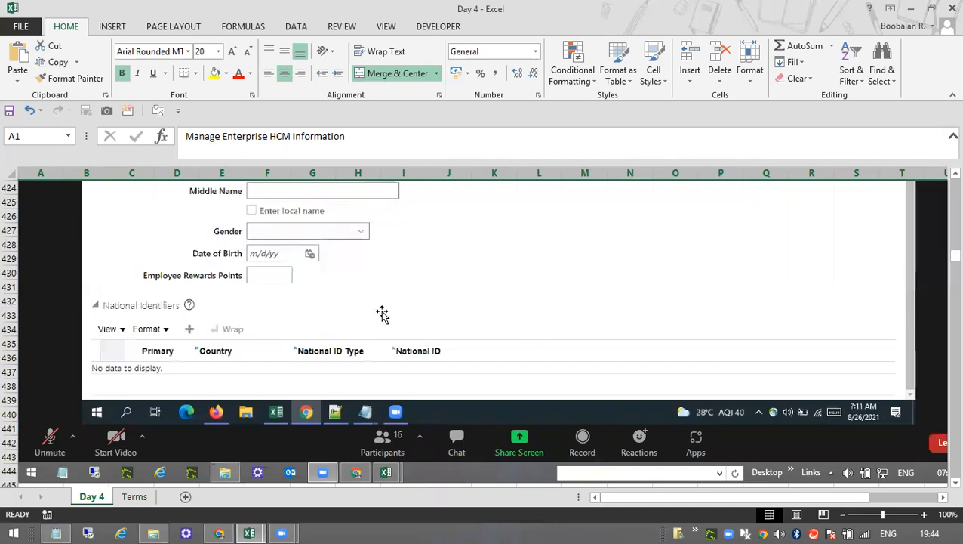
scroll(400, 329, down, 2)
scroll(400, 330, down, 8)
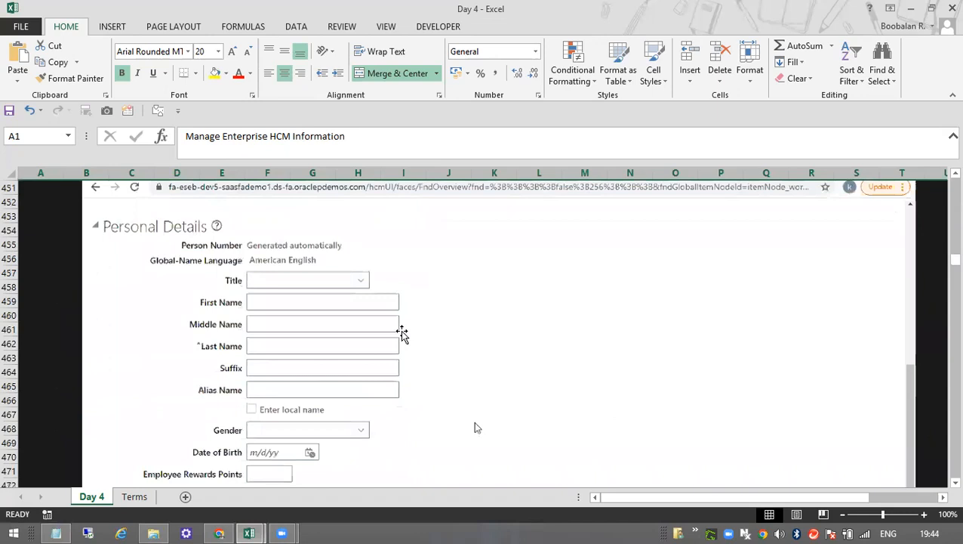
Review the Person Creation Duplicate Check choices and the notes on the 2 Tier and 3 Tier Employment Models and worker types.
scroll(314, 367, down, 10)
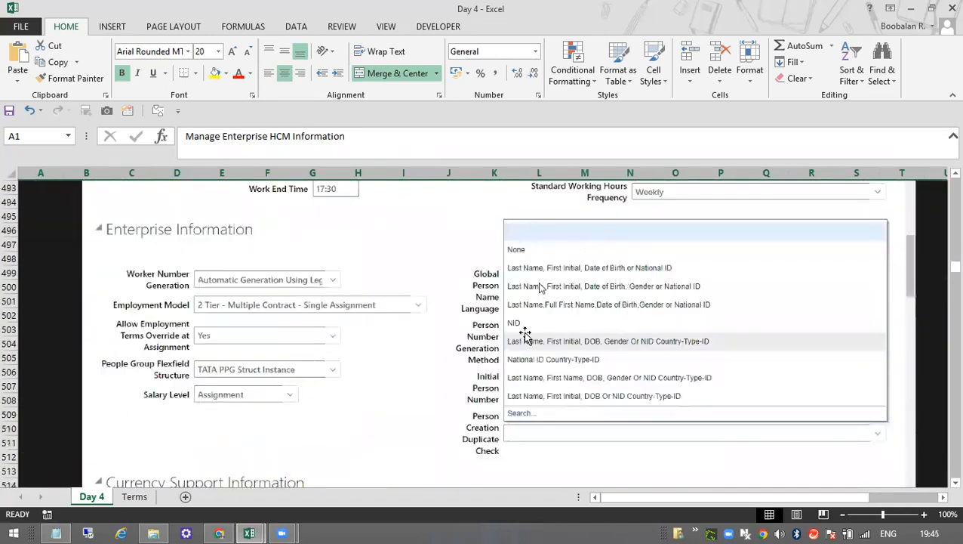
scroll(461, 400, down, 8)
scroll(463, 404, down, 7)
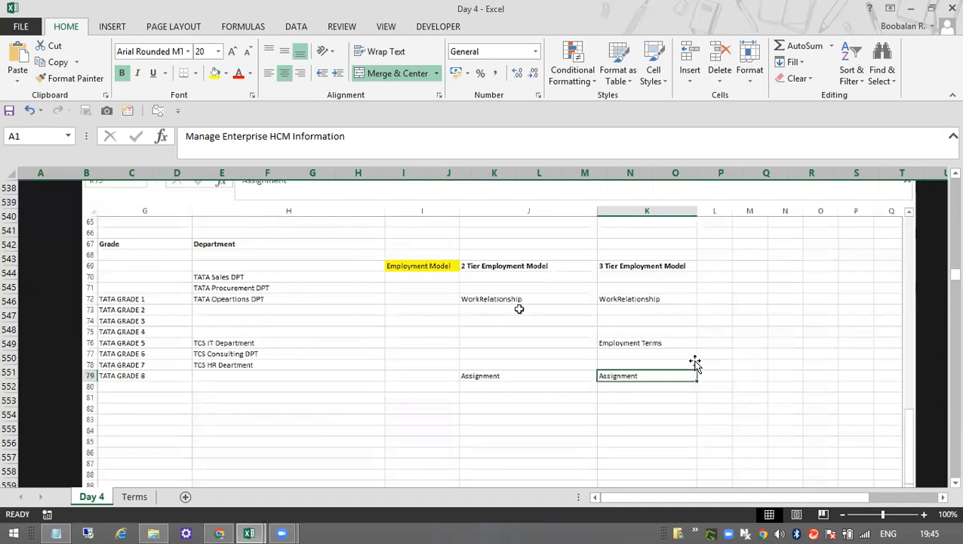
scroll(694, 362, down, 5)
scroll(695, 362, up, 4)
scroll(695, 362, down, 13)
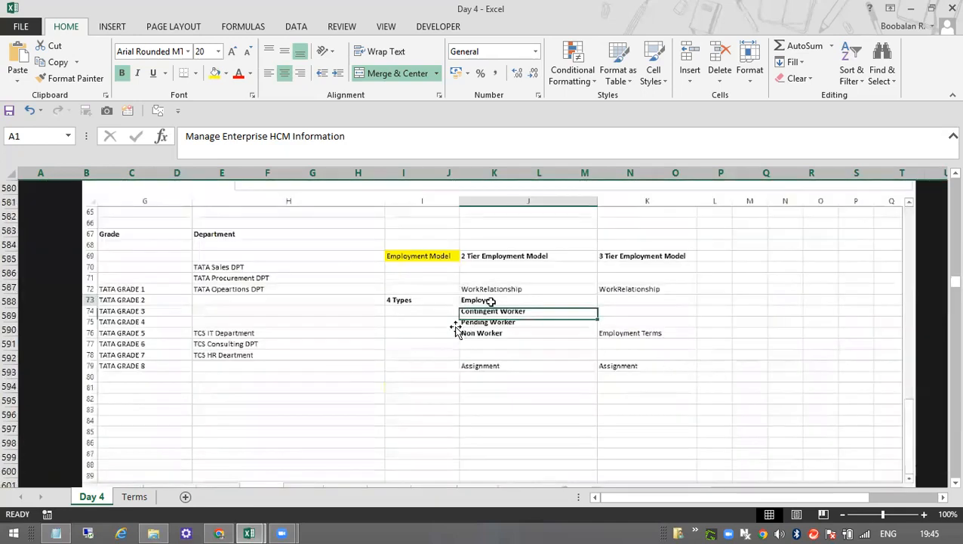
scroll(581, 326, down, 4)
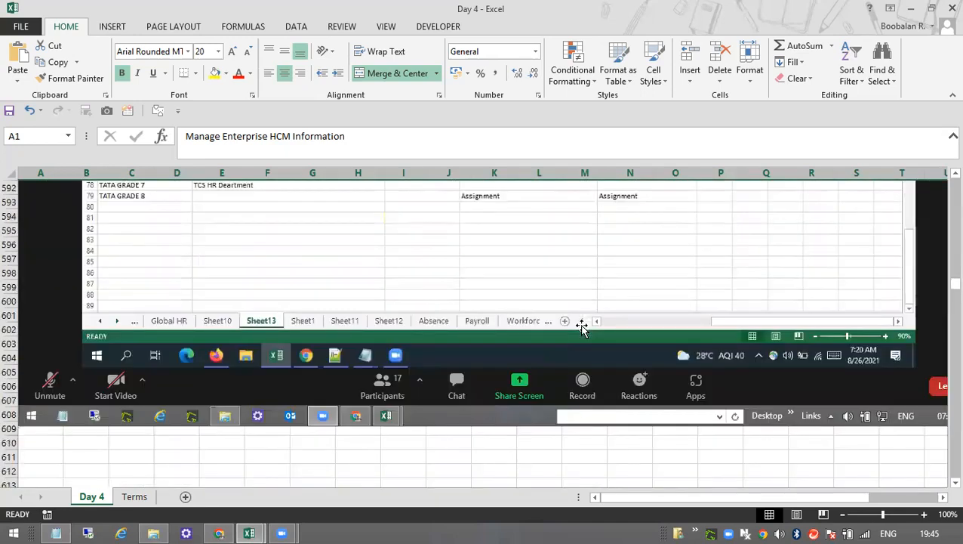
Review the Hire an Employee: Identification screenshot and the Matching Person Records dialog that illustrates the duplicate check.
scroll(581, 326, down, 20)
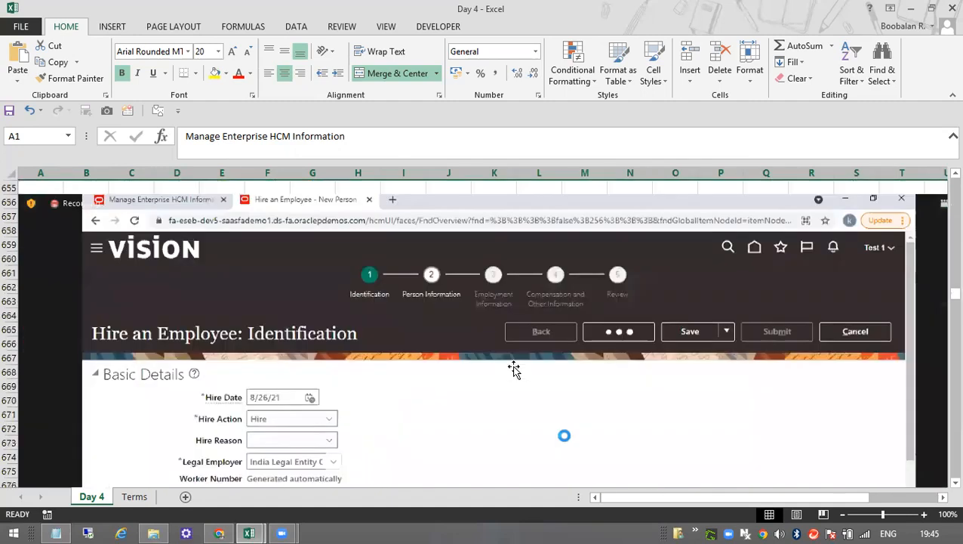
scroll(512, 365, down, 6)
scroll(512, 365, up, 4)
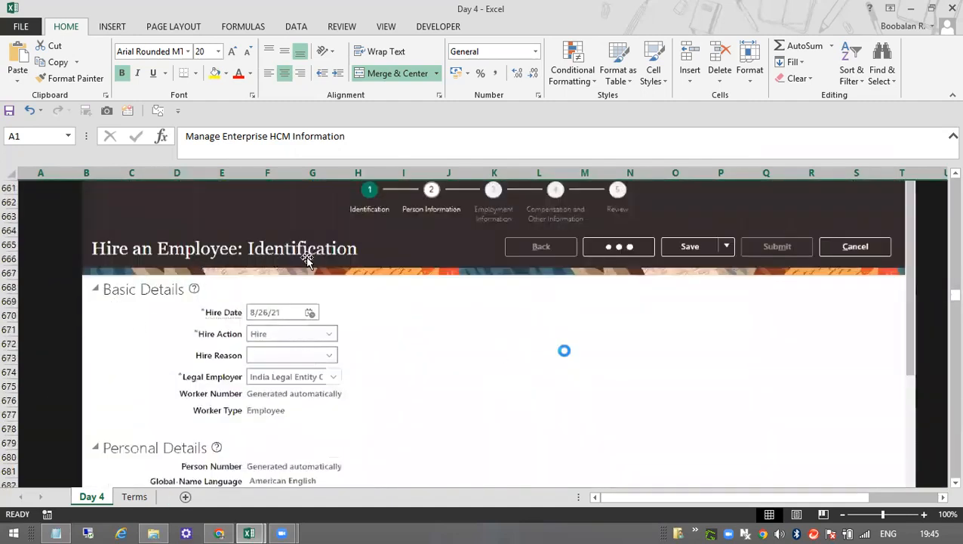
scroll(363, 336, down, 14)
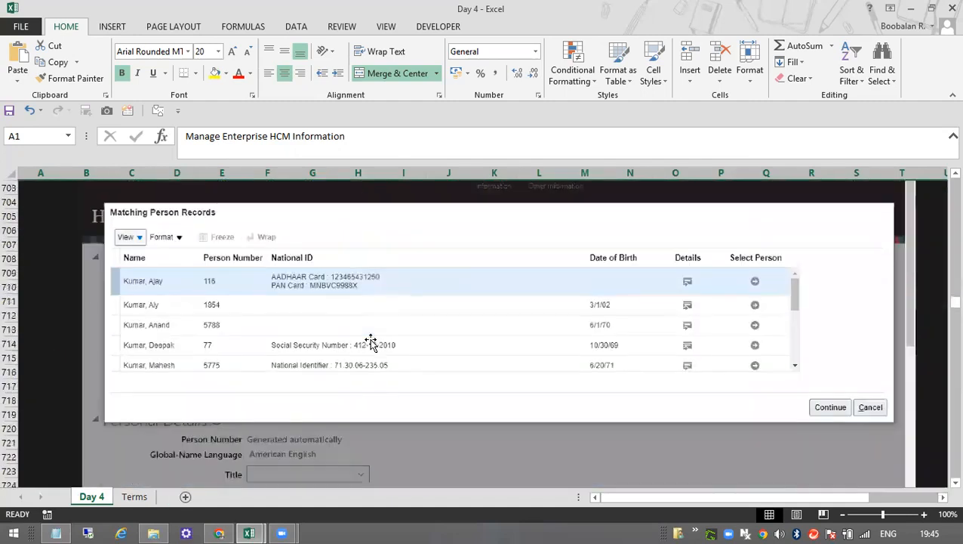
Examine the columns of the Matching Person Records screenshot, from Name, Person Number and National ID to Date of Birth, Details and Select Person.
scroll(370, 332, down, 5)
scroll(370, 325, up, 9)
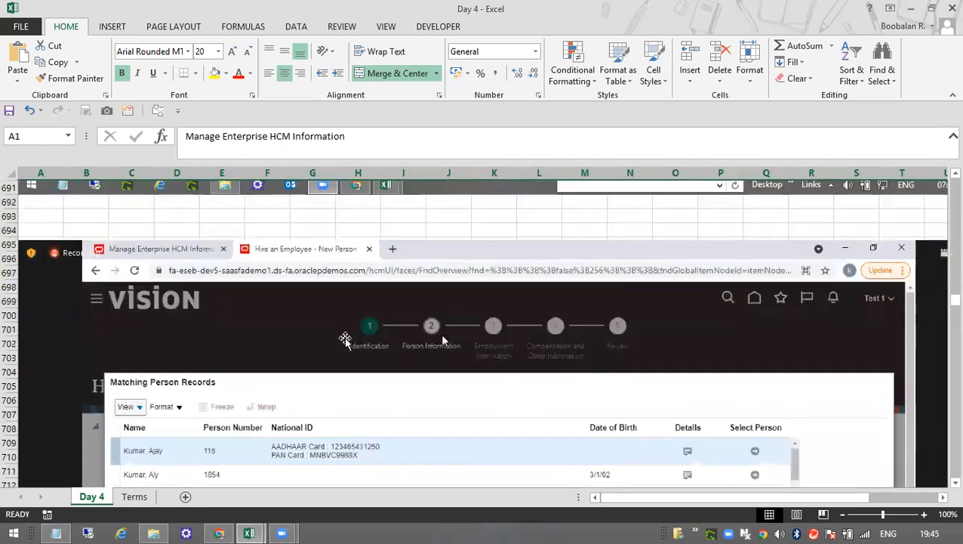
scroll(345, 337, up, 2)
scroll(175, 378, down, 4)
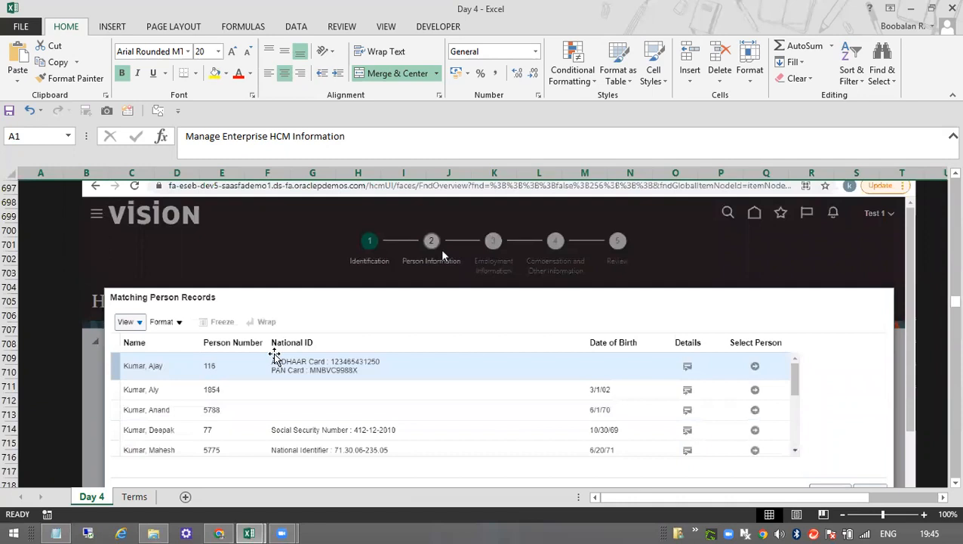
scroll(274, 355, up, 8)
scroll(274, 355, down, 5)
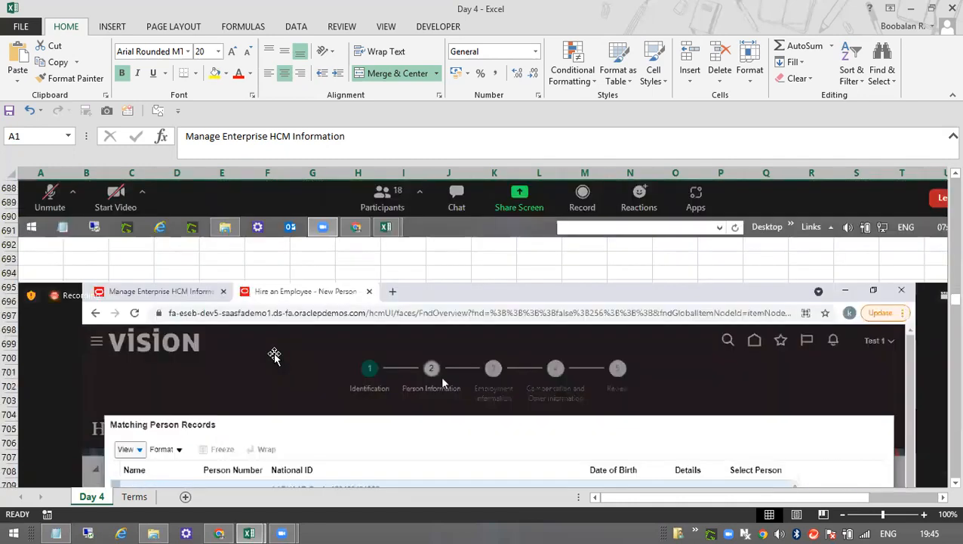
scroll(274, 355, down, 3)
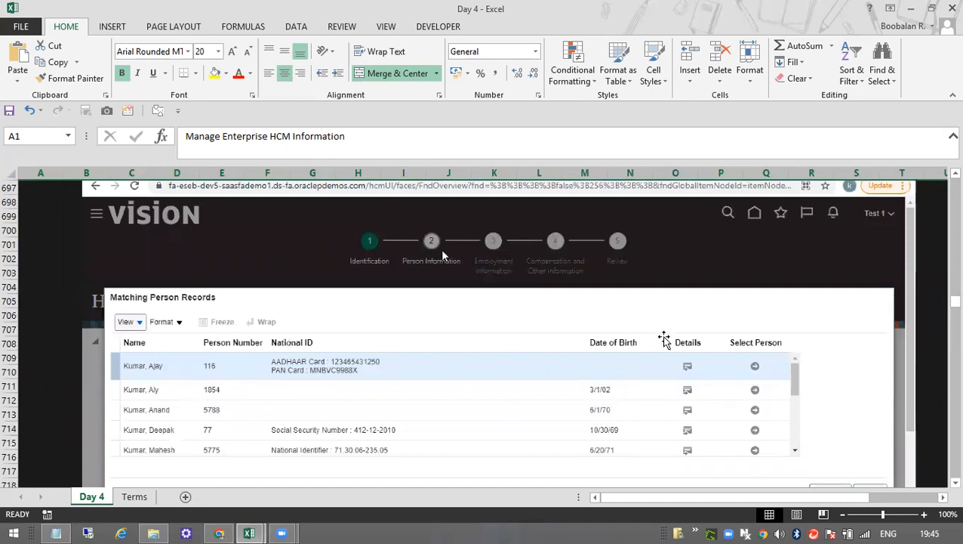
scroll(403, 398, down, 2)
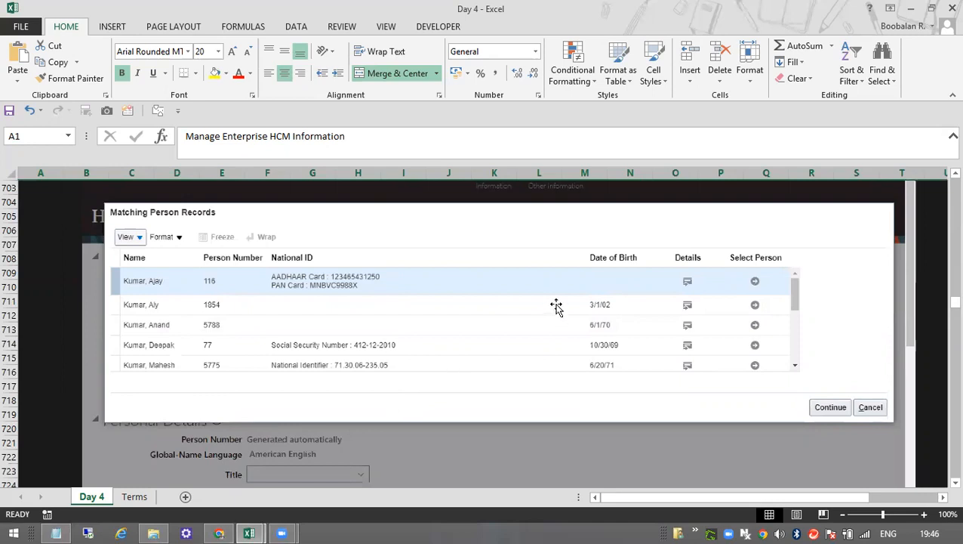
scroll(663, 372, down, 7)
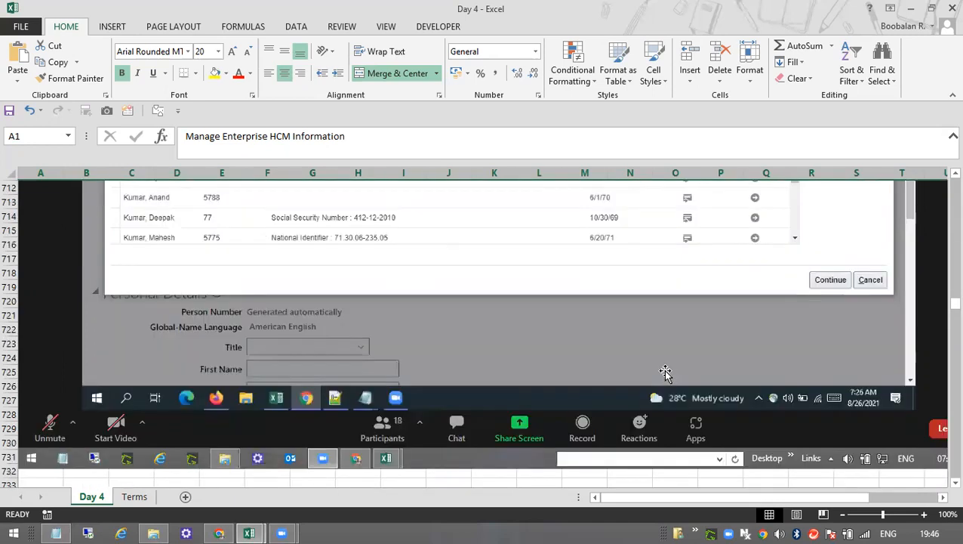
Review the 2 Tier and 3 Tier Employment Model notes and the Employment Model choices in the Enterprise Information screenshot.
scroll(665, 371, down, 4)
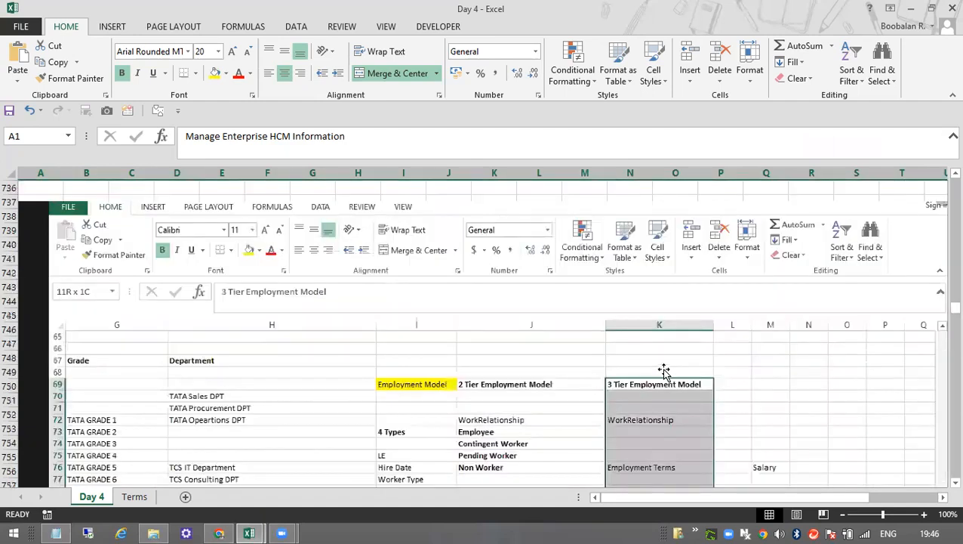
scroll(663, 371, down, 20)
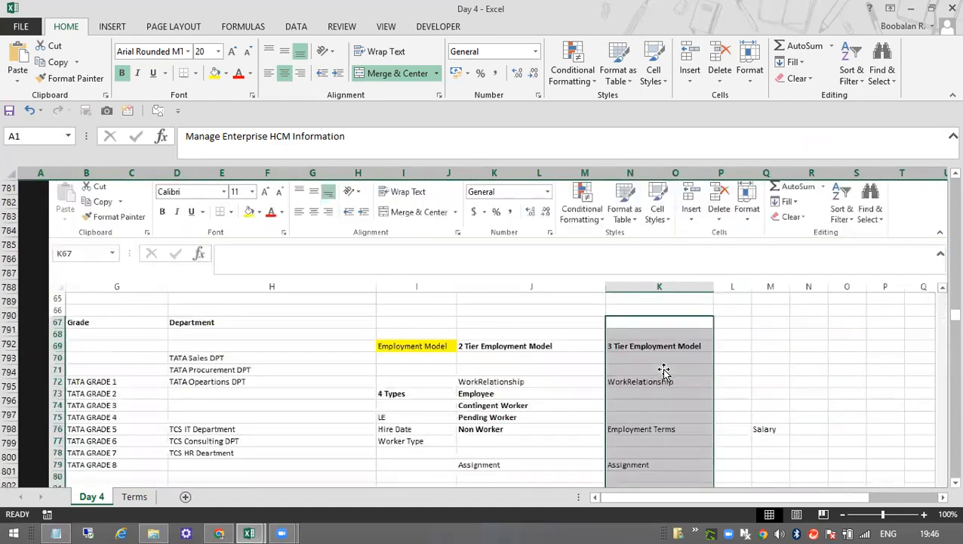
scroll(663, 371, down, 6)
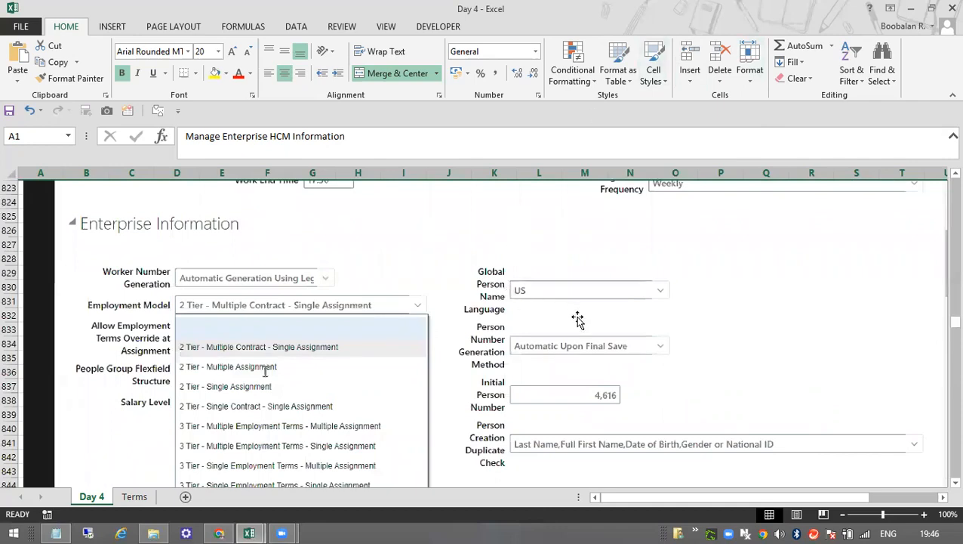
scroll(577, 320, up, 3)
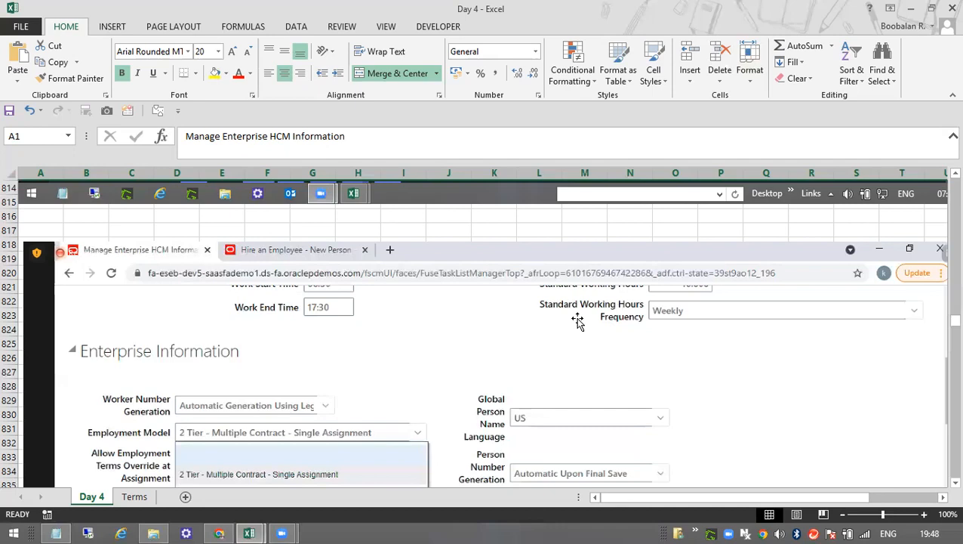
Examine the Hire an Employee: Employment Information screenshot and the Enterprise Information screenshot with the 2 Tier - Single Assignment model.
scroll(577, 321, down, 16)
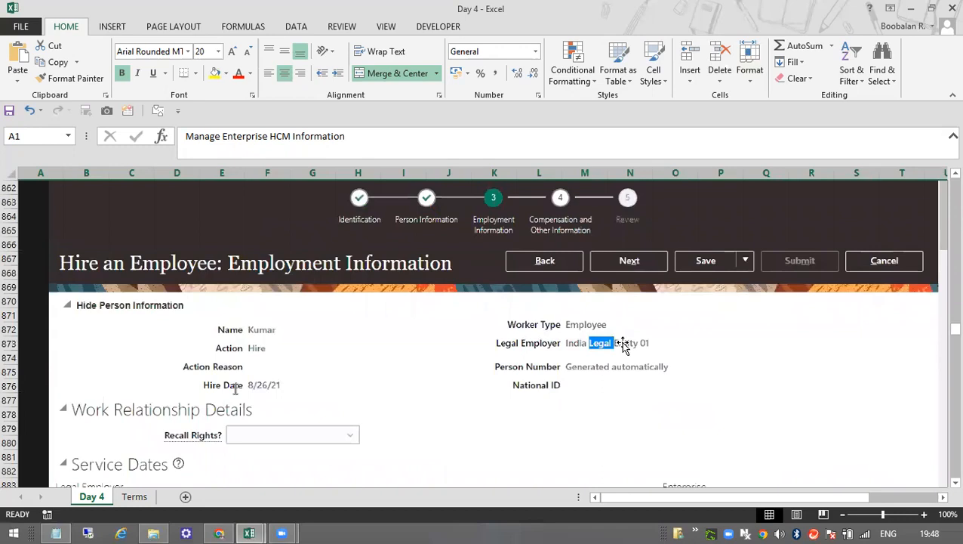
scroll(620, 341, down, 2)
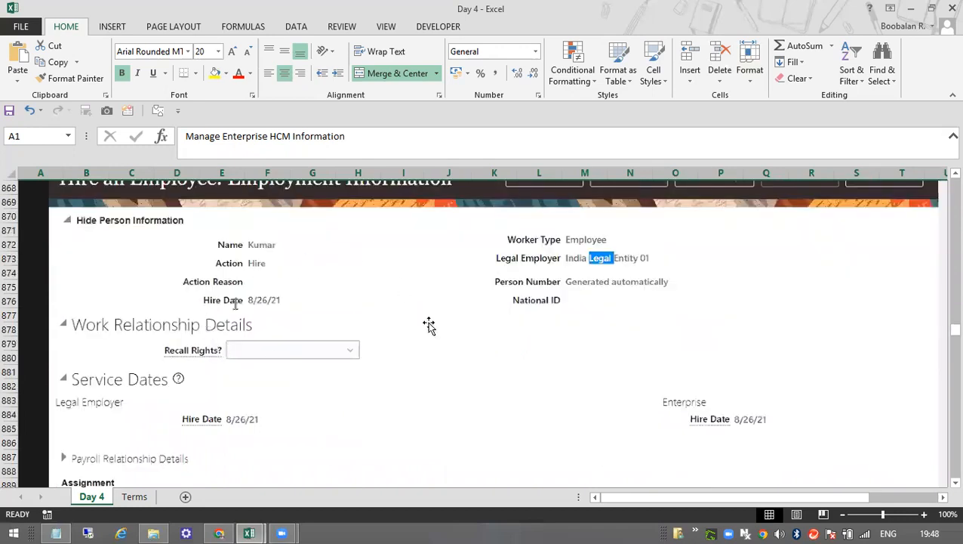
scroll(430, 324, up, 2)
scroll(466, 373, down, 1)
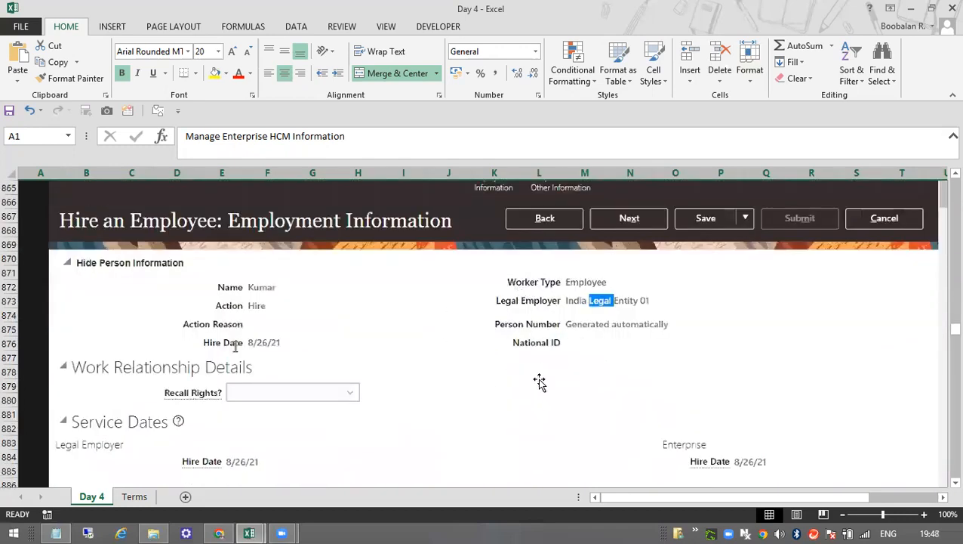
scroll(537, 383, down, 2)
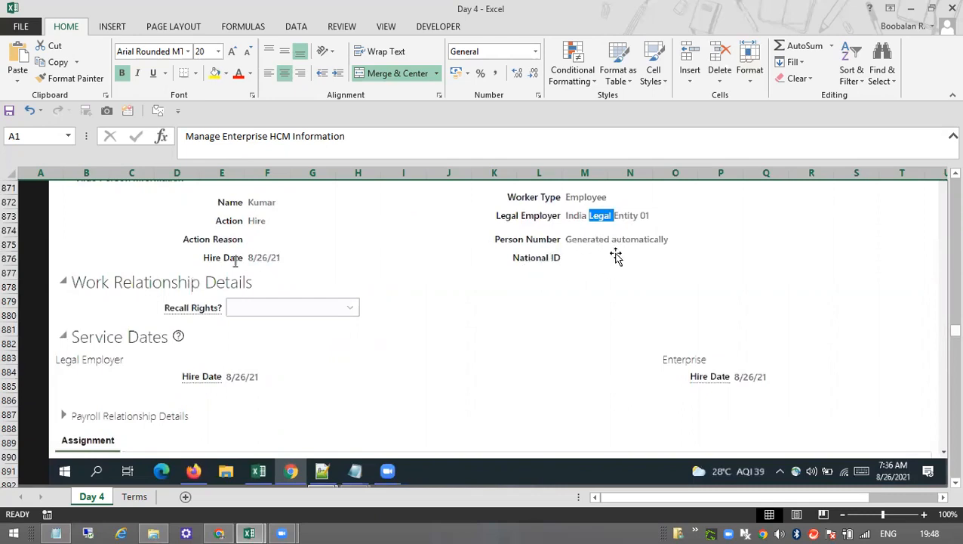
scroll(223, 378, down, 8)
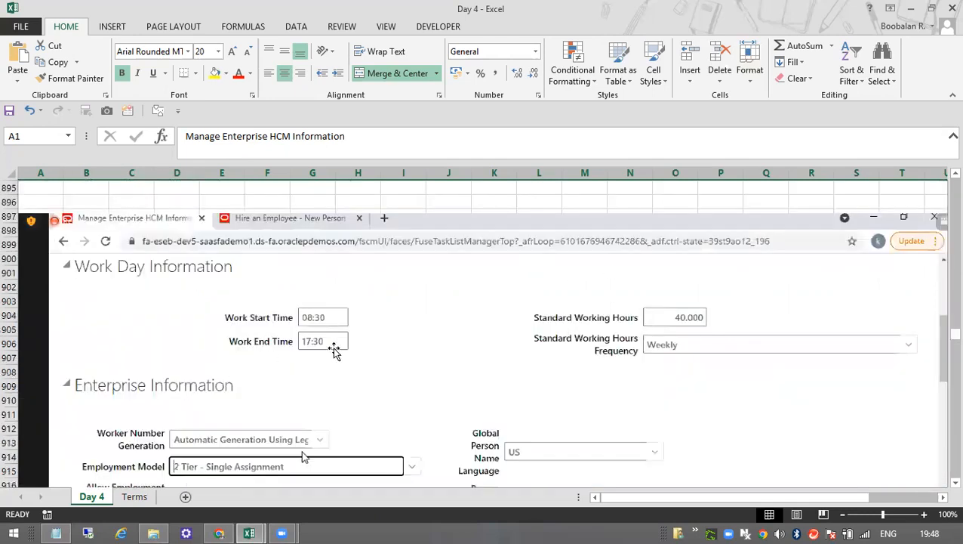
scroll(333, 345, down, 4)
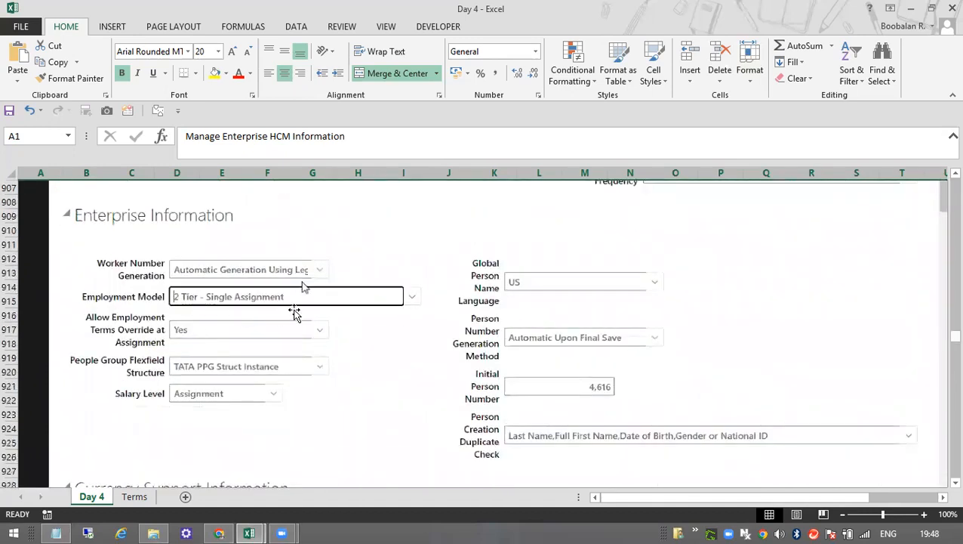
scroll(531, 294, down, 11)
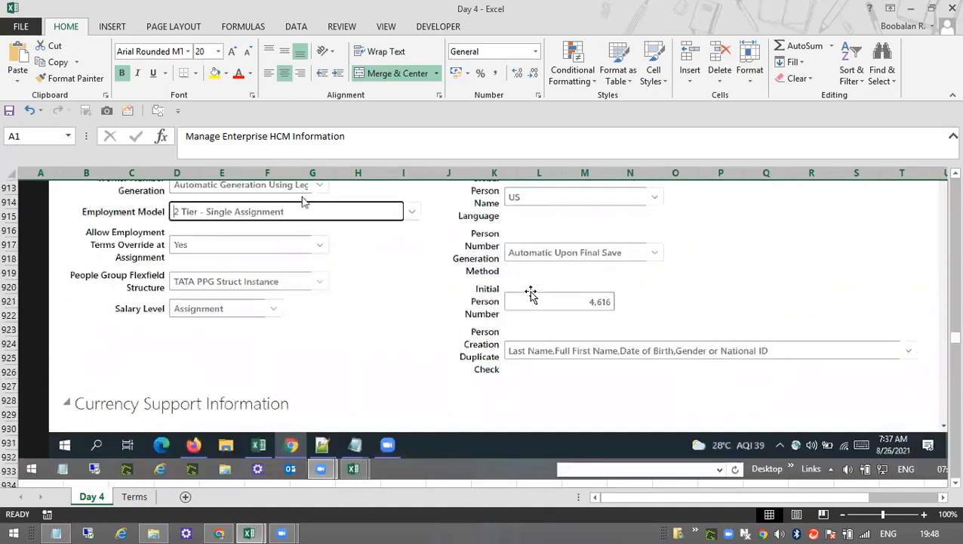
Compare the Assignment -1 and Assignment -2 examples in the notes, covering business unit, job and salary.
scroll(526, 305, down, 6)
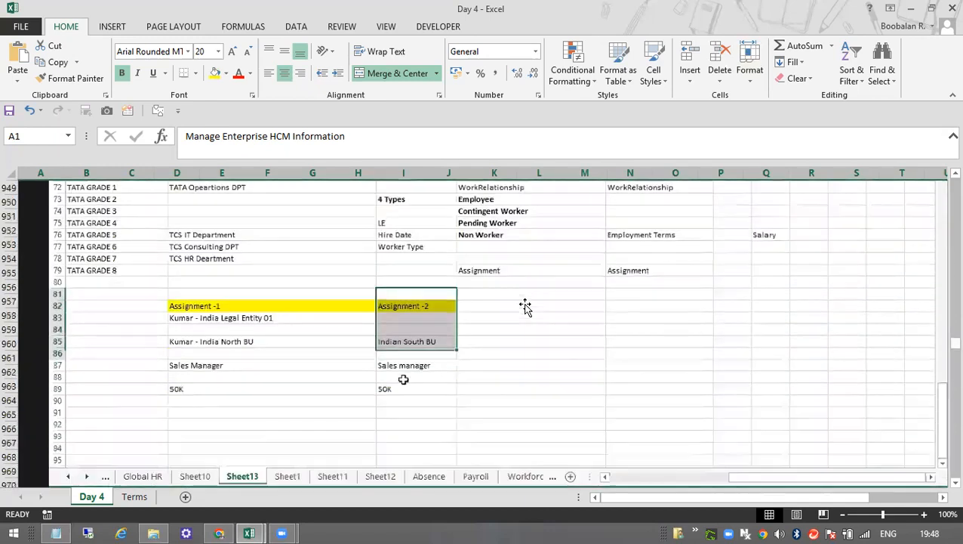
scroll(496, 314, up, 3)
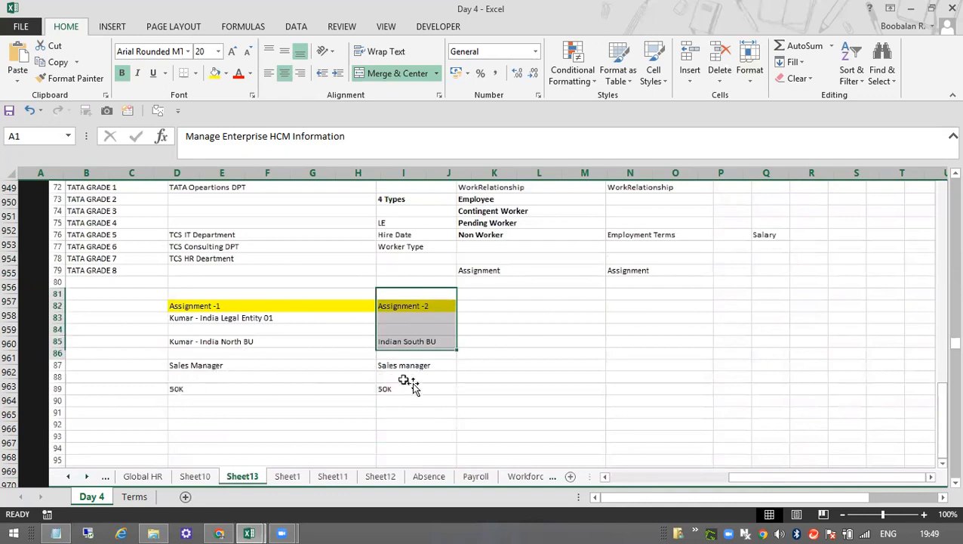
scroll(489, 336, down, 2)
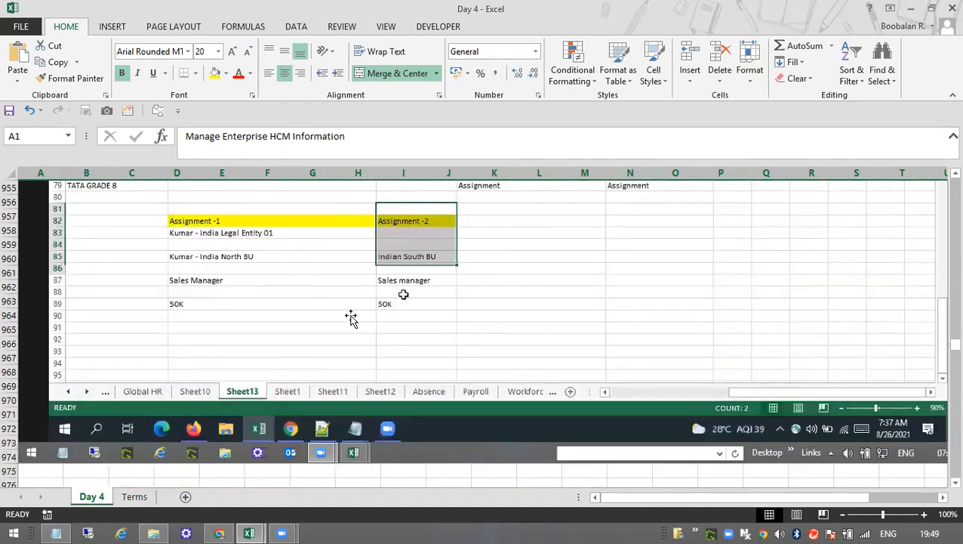
scroll(370, 313, up, 2)
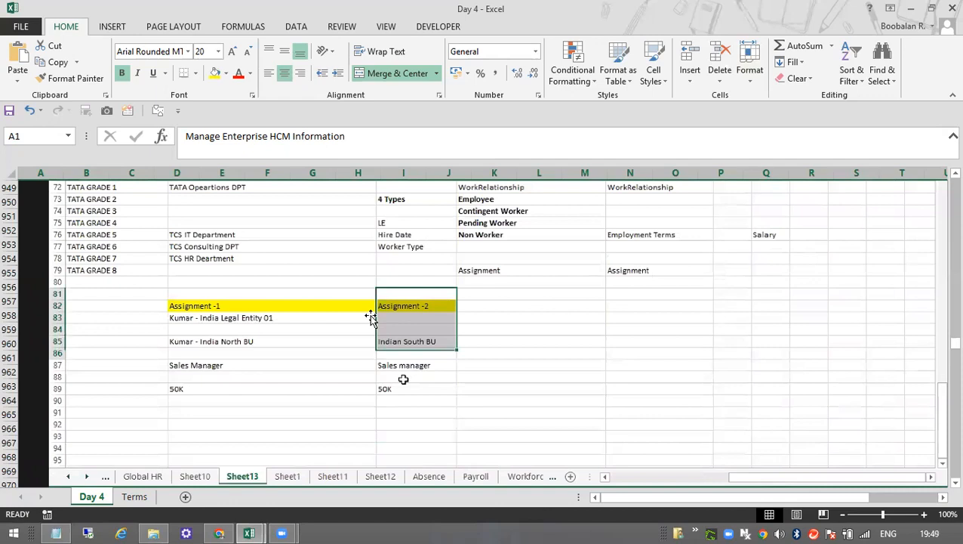
scroll(390, 387, down, 2)
scroll(391, 386, up, 2)
scroll(418, 376, down, 1)
Review the screenshots of the 2 Tier - Multiple Assignment model, the Manage Legal Entity HCM Information task and the Legal Employer Details.
scroll(417, 376, down, 14)
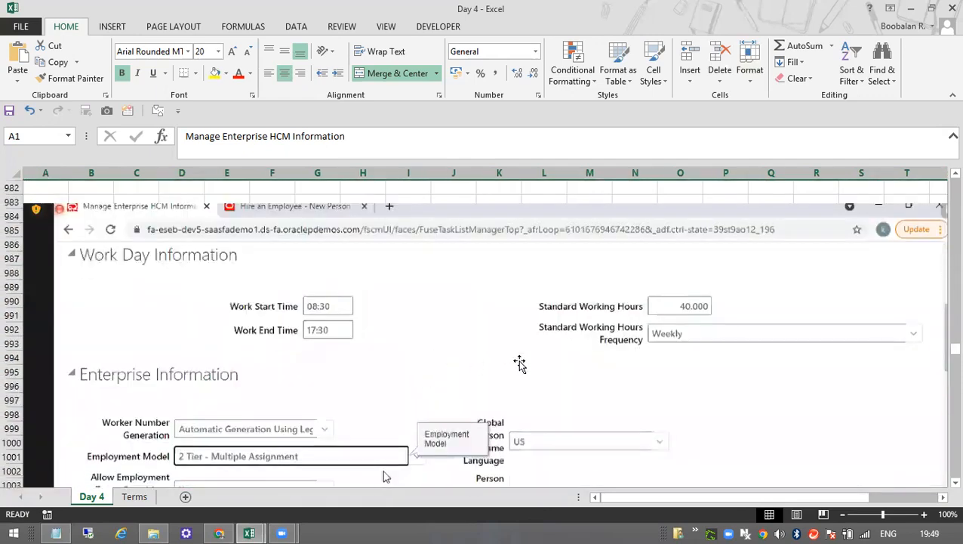
scroll(520, 365, down, 14)
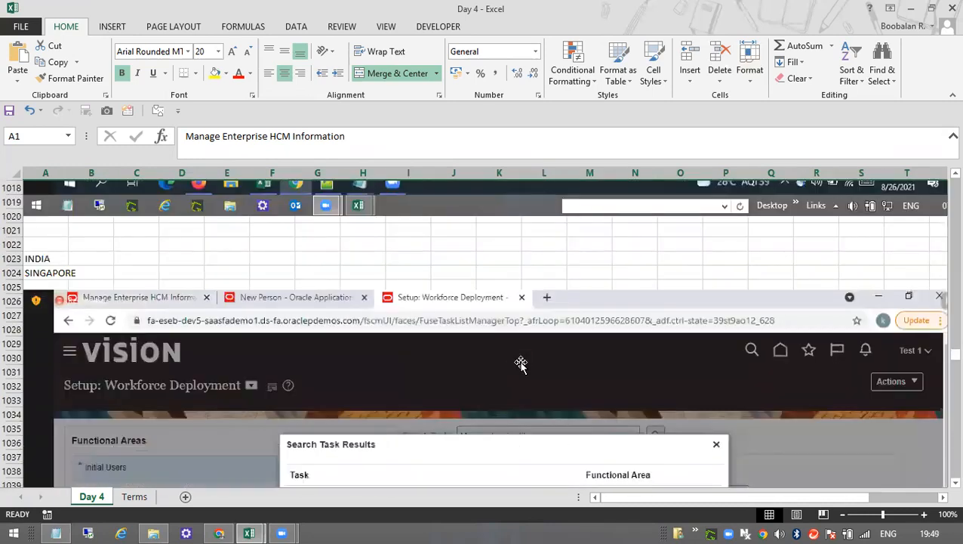
scroll(521, 366, down, 12)
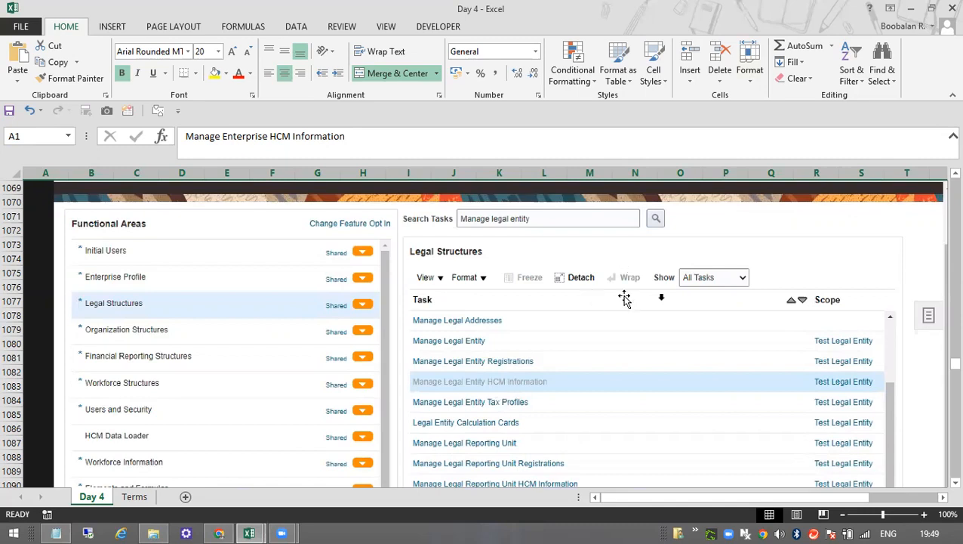
scroll(623, 297, down, 20)
scroll(624, 297, up, 5)
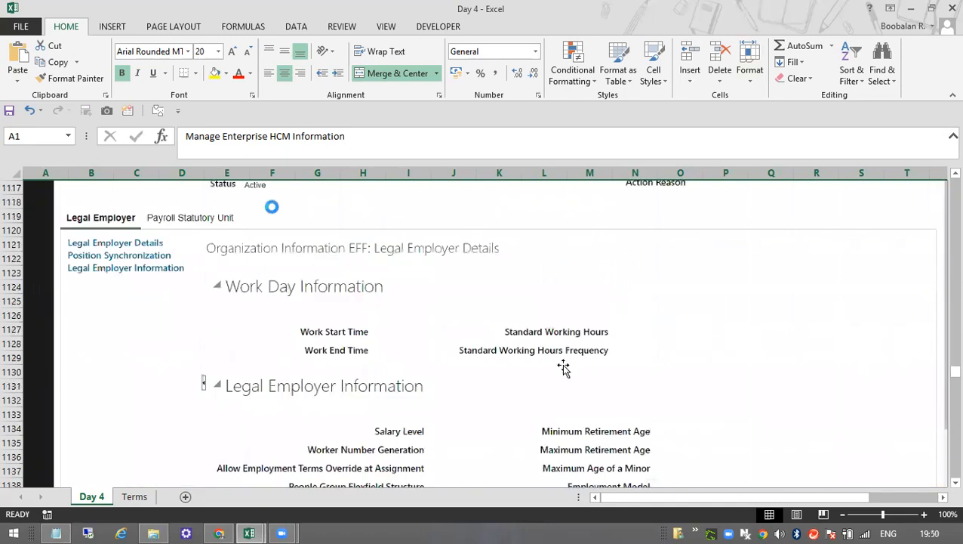
Review the Payroll Statutory Unit screenshots for Test Legal Entity, covering the Associated Legislative Data Group search and Fiscal Year Start.
scroll(563, 367, down, 14)
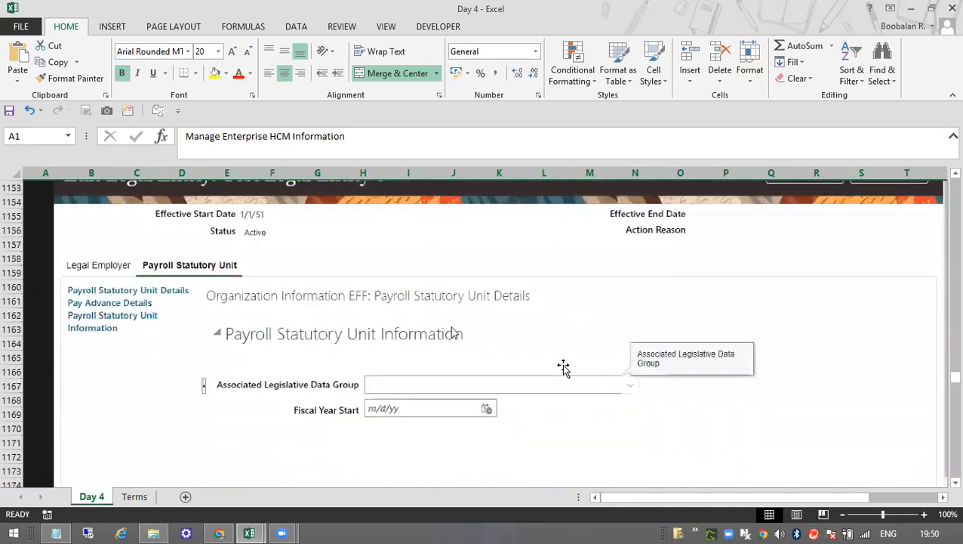
scroll(563, 367, down, 10)
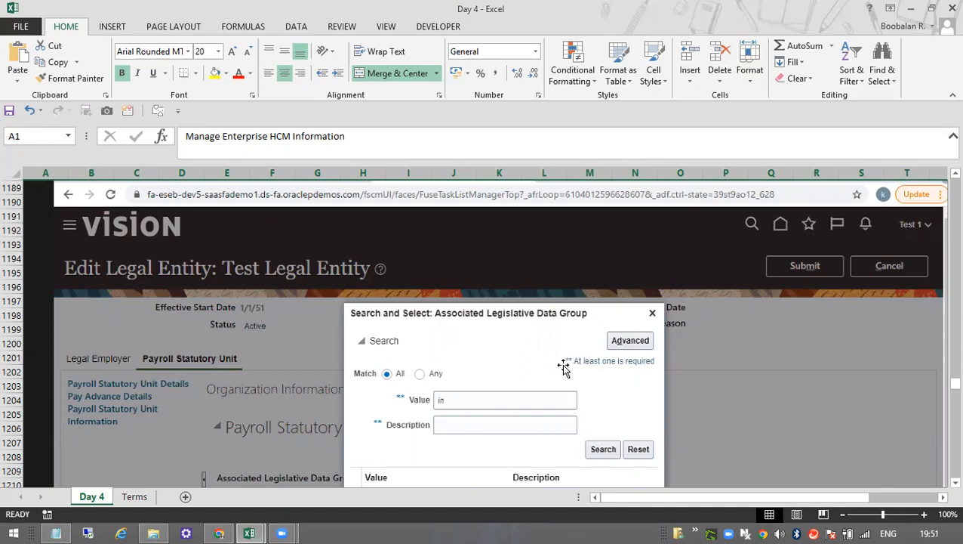
scroll(562, 377, down, 4)
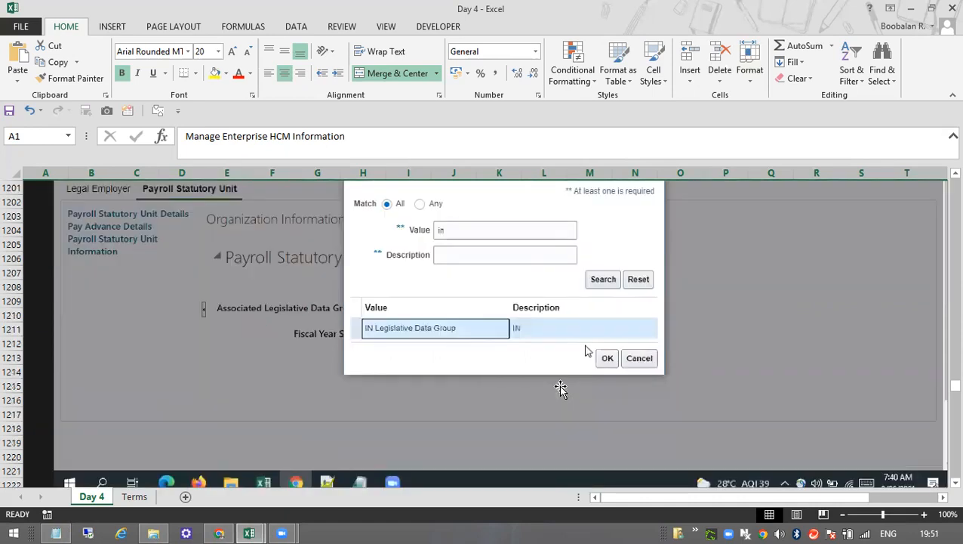
scroll(560, 388, down, 11)
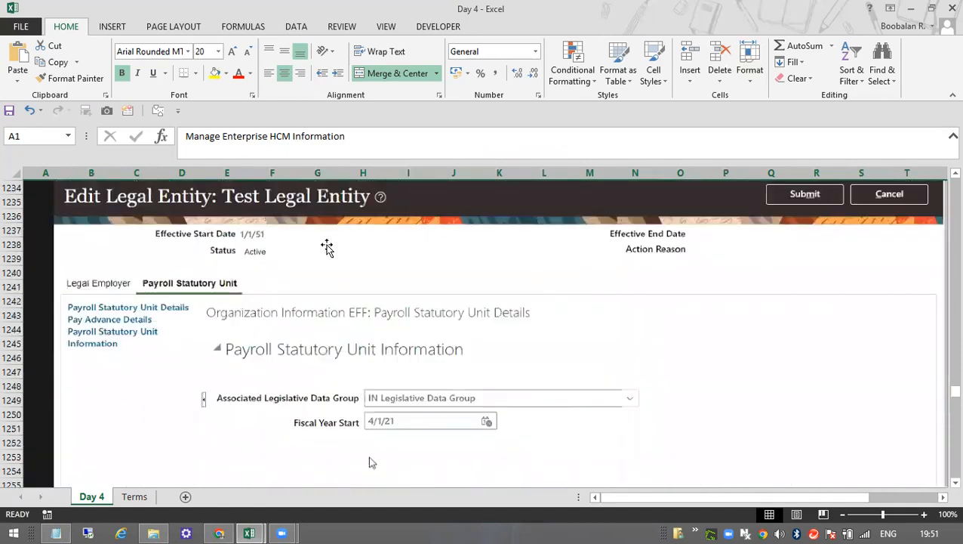
scroll(366, 332, down, 3)
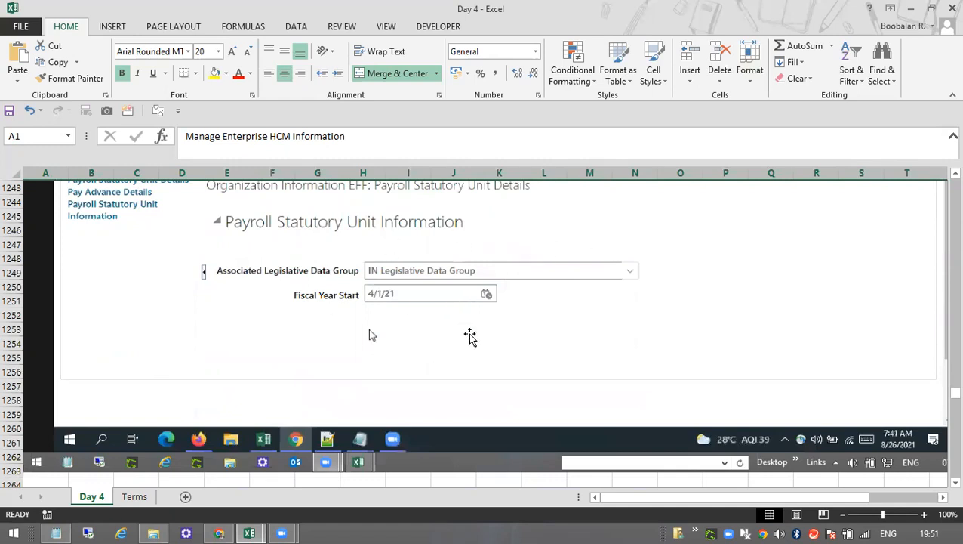
scroll(471, 338, down, 7)
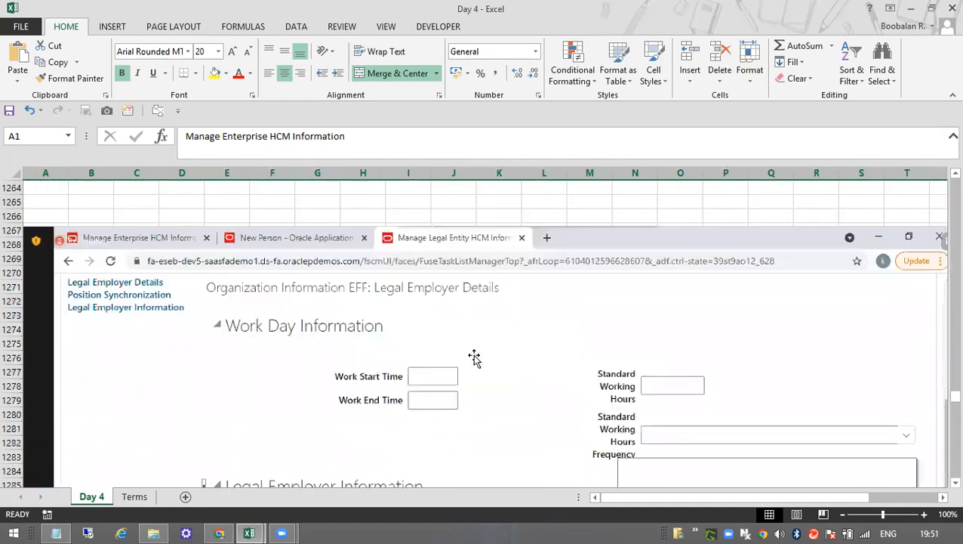
Switch to Chrome, cancel editing VRR Enterprise and close the enterprise page to return to the setup task list.
click(218, 532)
scroll(911, 82, up, 4)
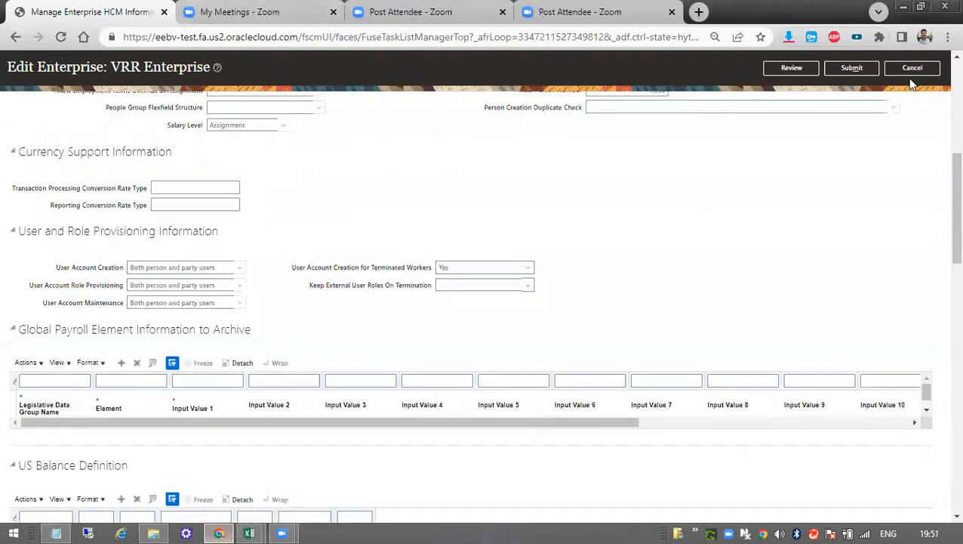
click(908, 72)
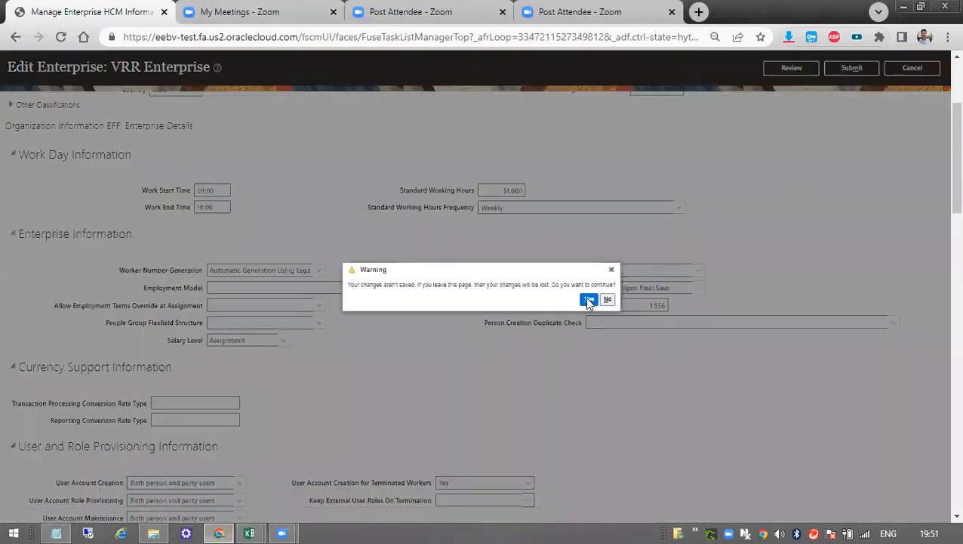
click(588, 300)
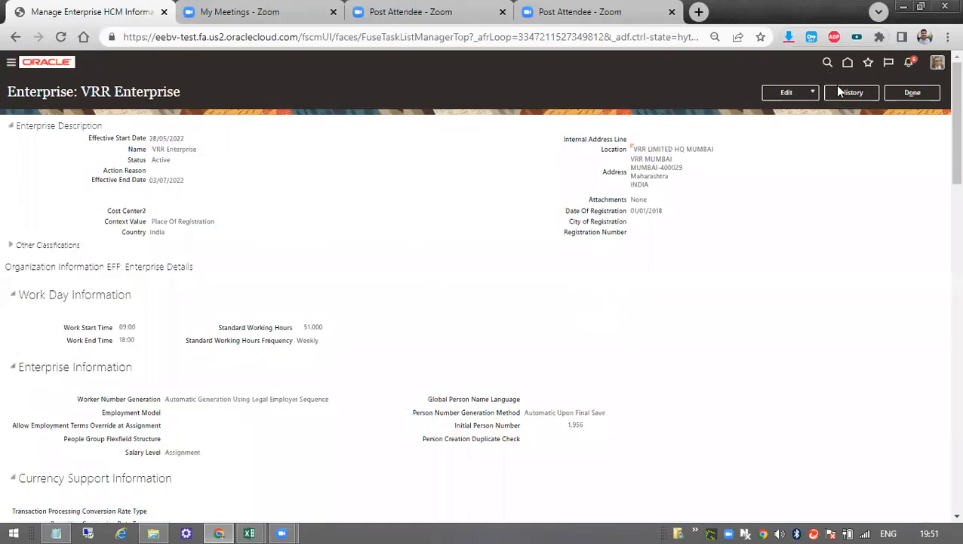
click(912, 92)
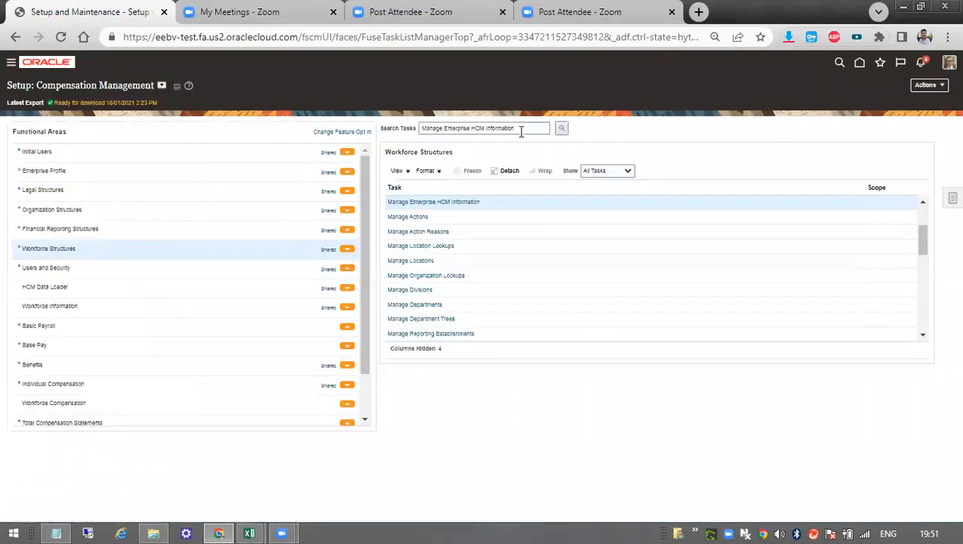
Search the setup tasks for "Manage Leg" and select the Manage Legal Entity task from the results.
drag(521, 132, 406, 114)
key(BackSpace)
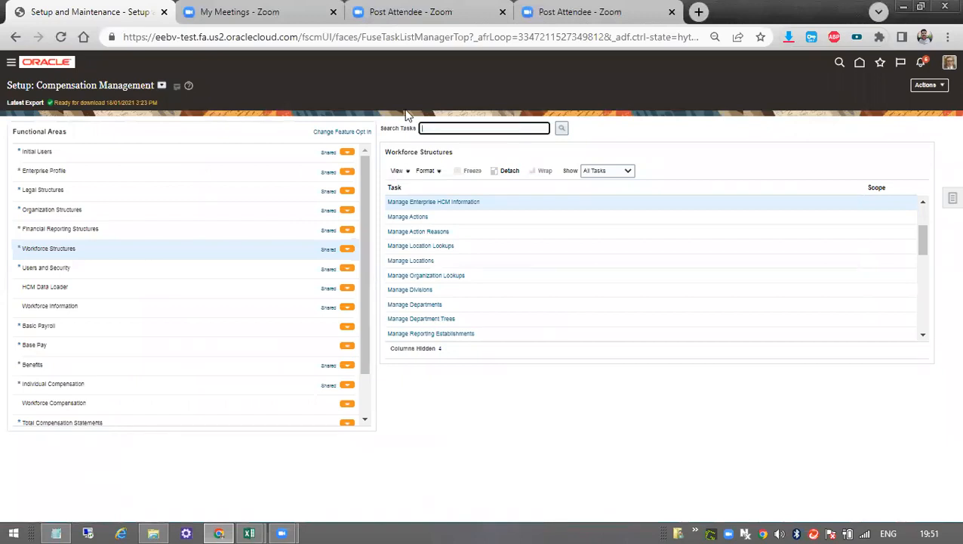
text(M)
text(anage )
text(E)
text(Legl)
click(562, 129)
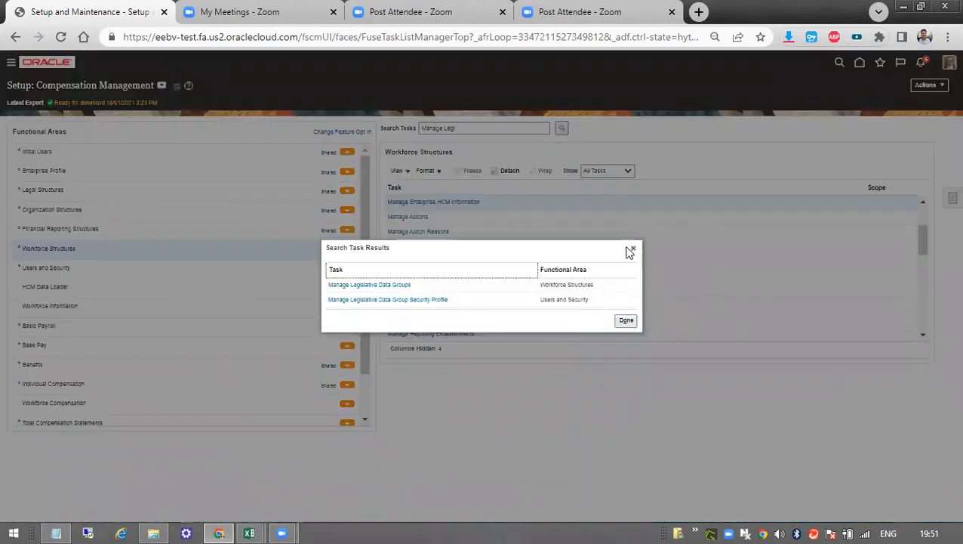
click(628, 248)
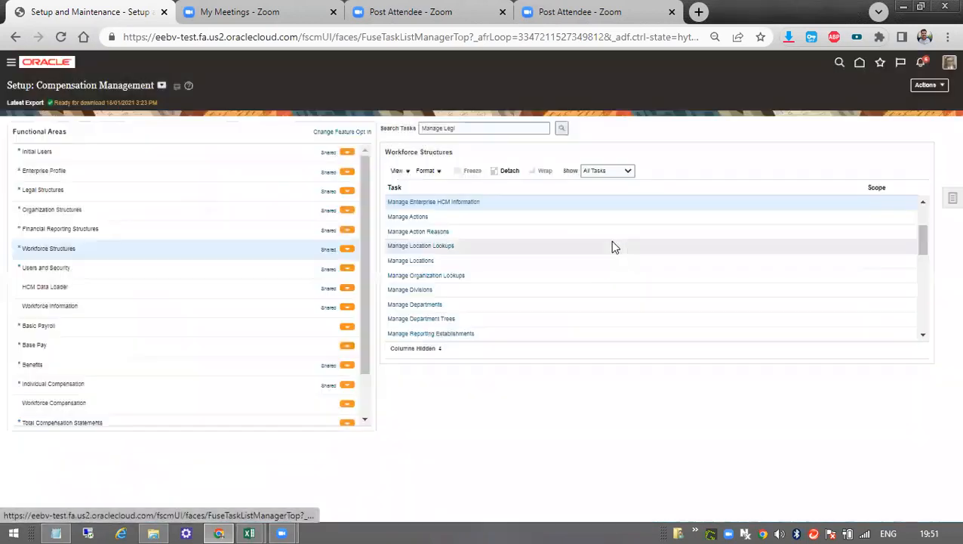
double_click(447, 128)
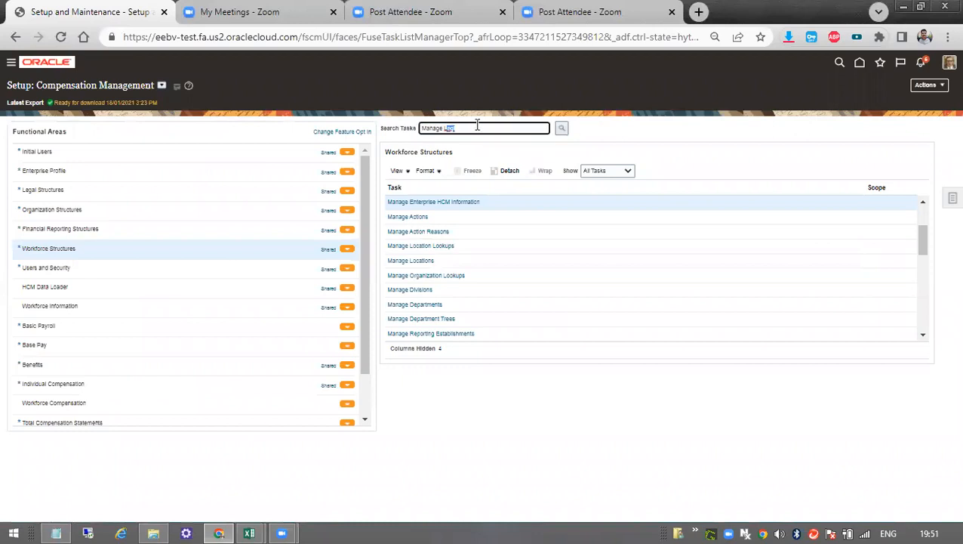
text(Leg)
click(562, 129)
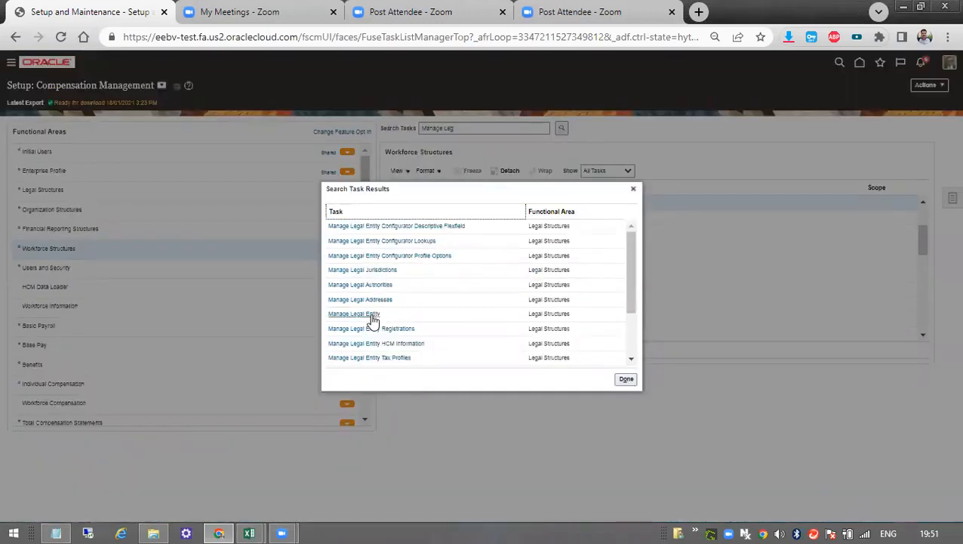
click(370, 315)
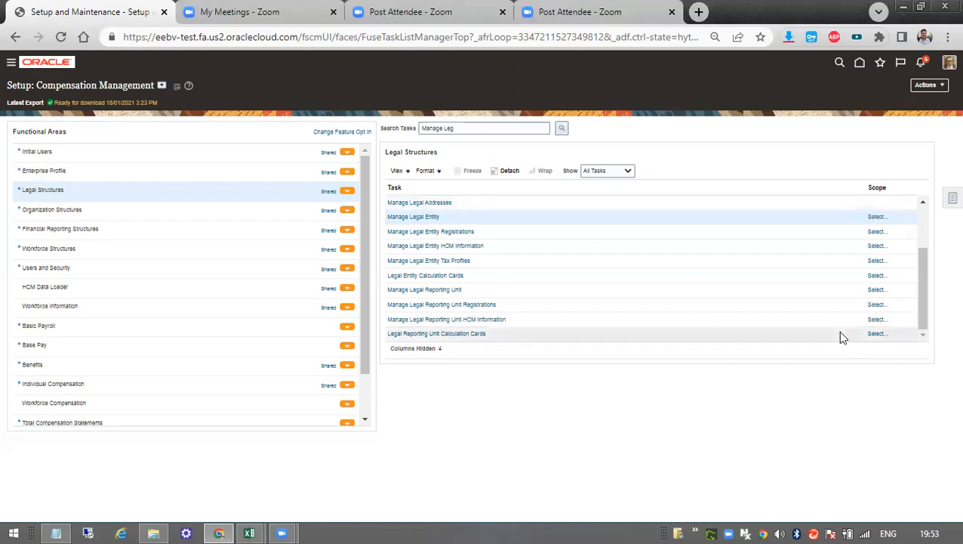
click(949, 64)
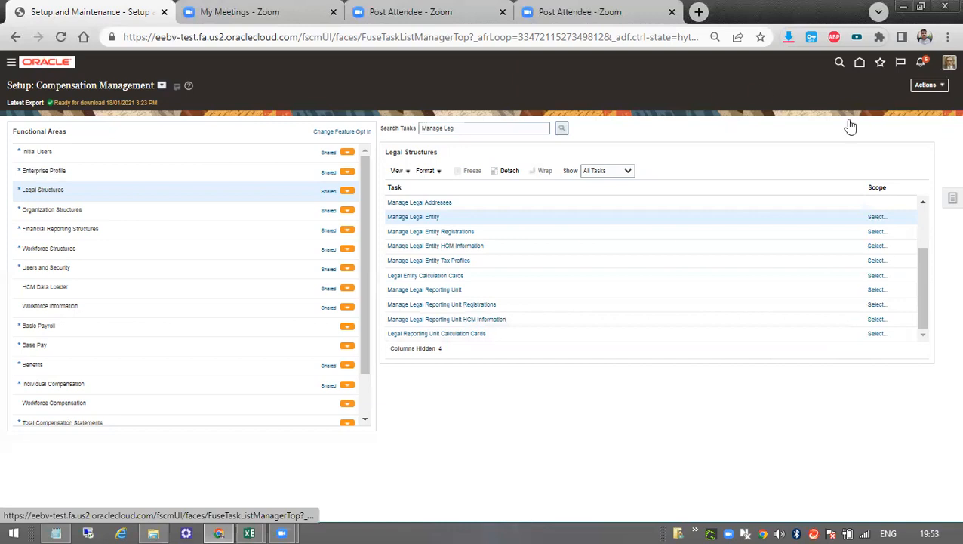
click(945, 66)
click(12, 63)
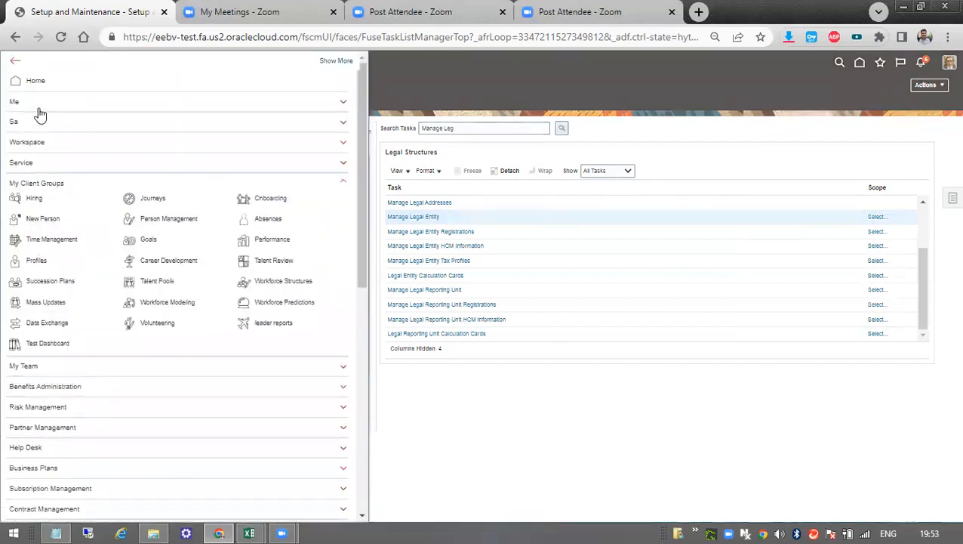
click(41, 108)
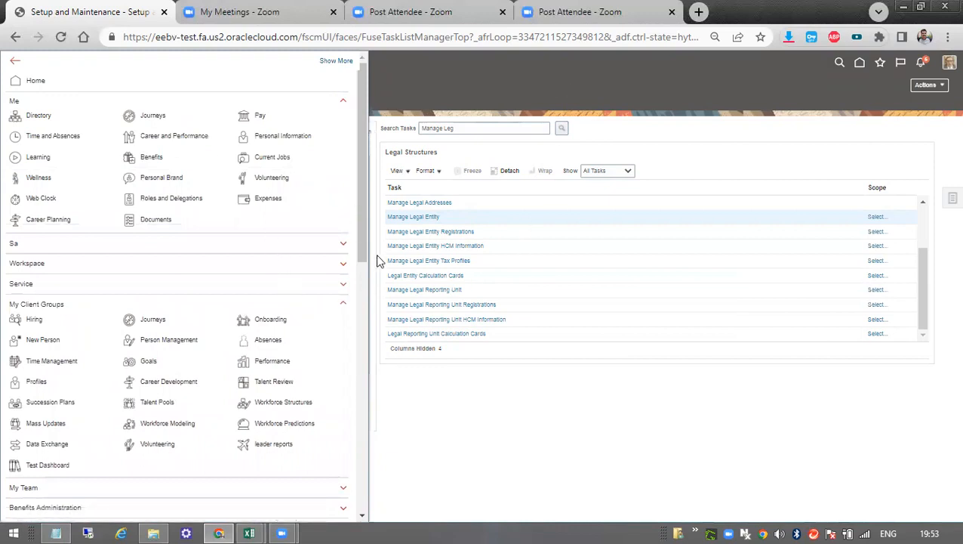
click(644, 93)
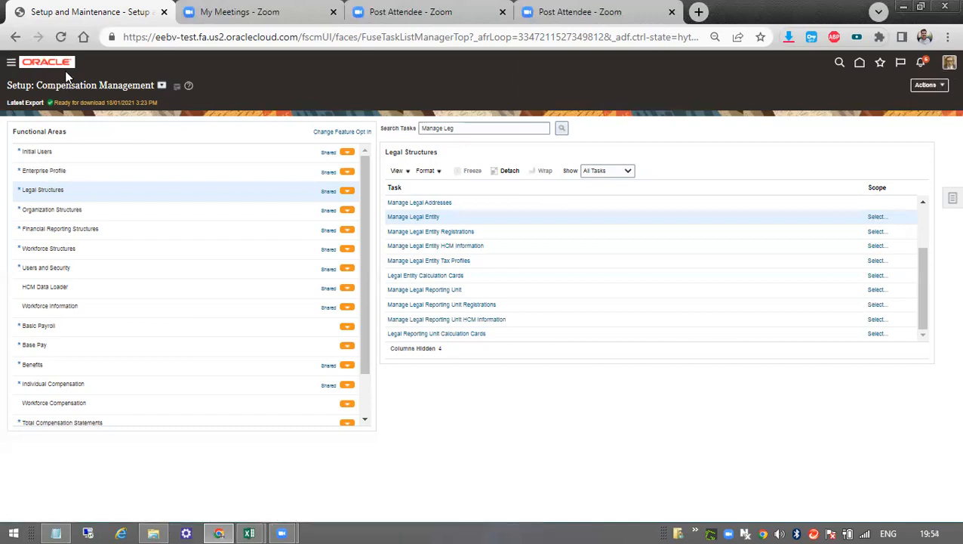
click(949, 65)
click(596, 75)
click(949, 66)
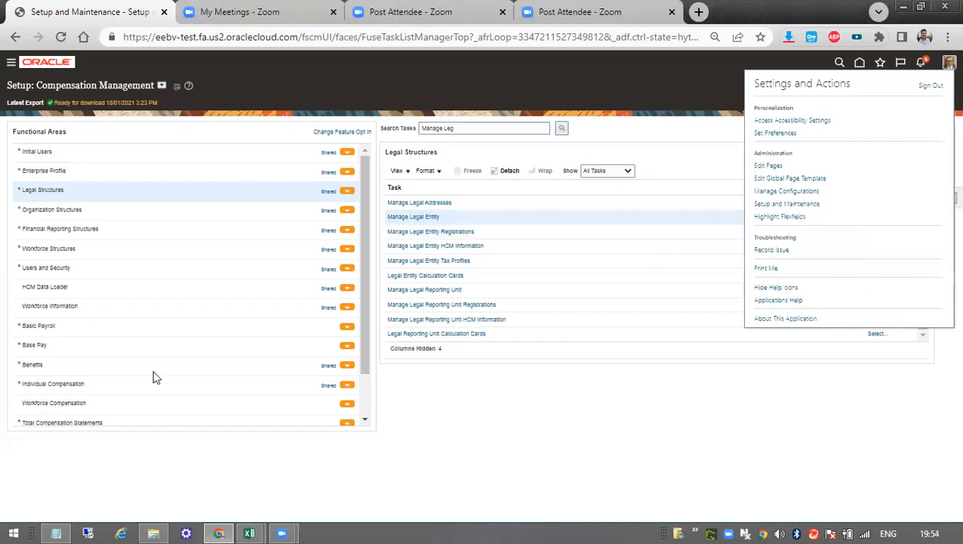
click(604, 112)
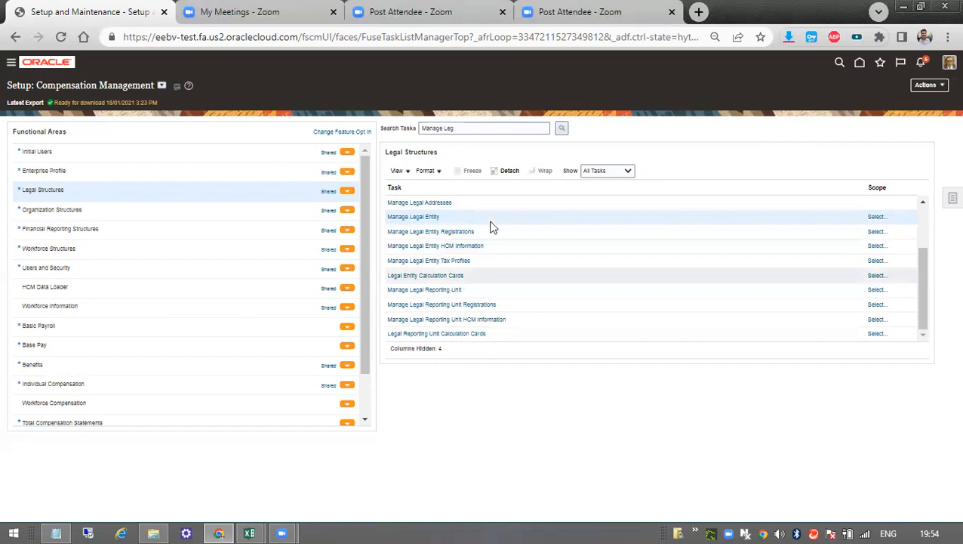
Open the scope selection for Manage Legal Entity and set Legal Entity to Select and Add.
click(430, 217)
click(461, 304)
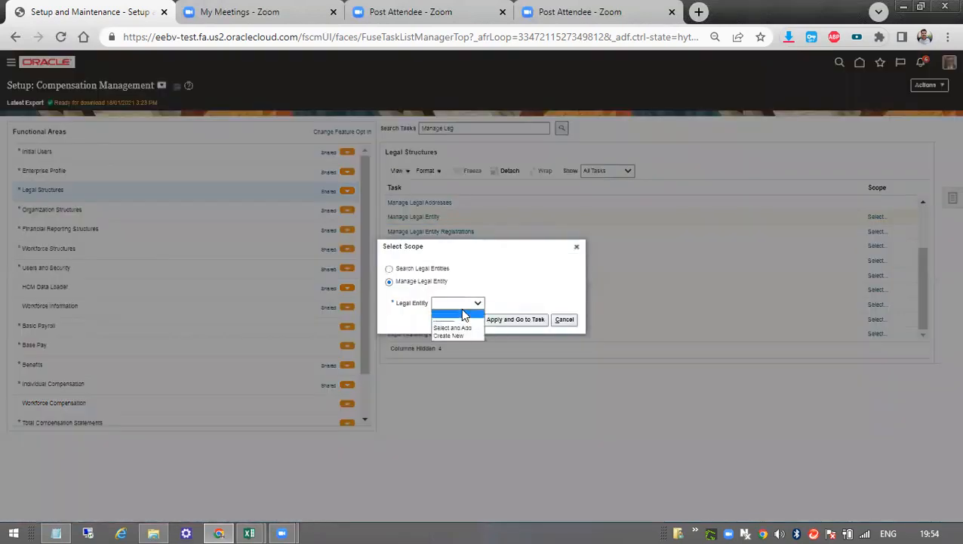
click(456, 328)
click(509, 323)
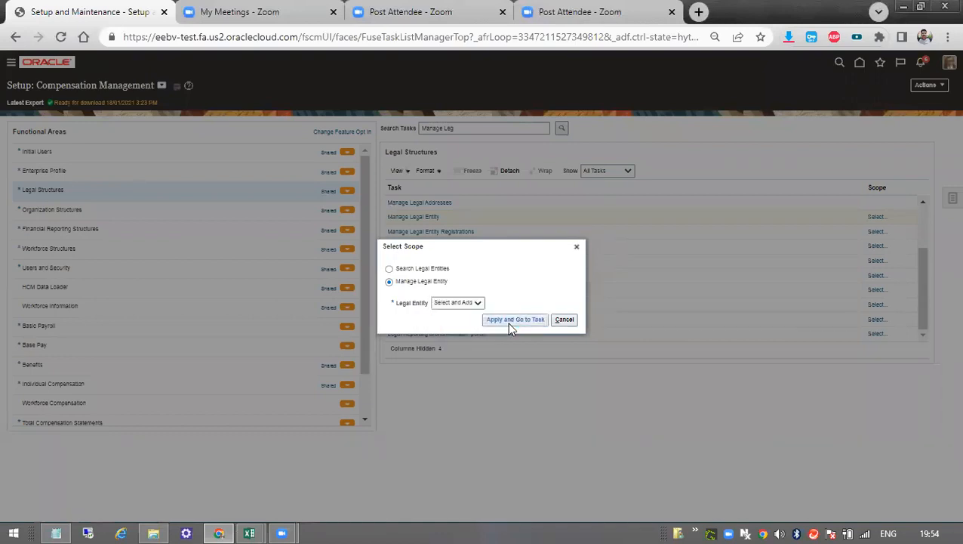
click(509, 320)
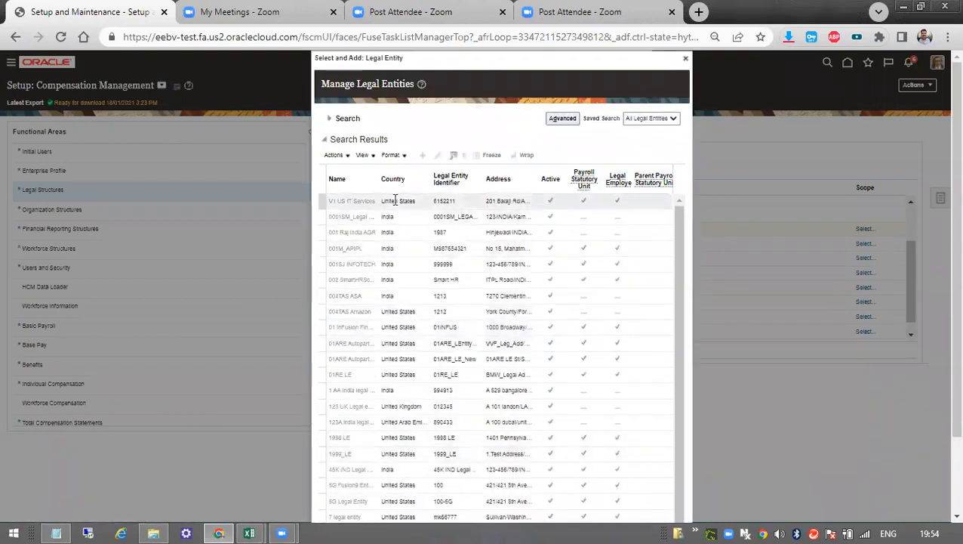
drag(681, 236, 686, 292)
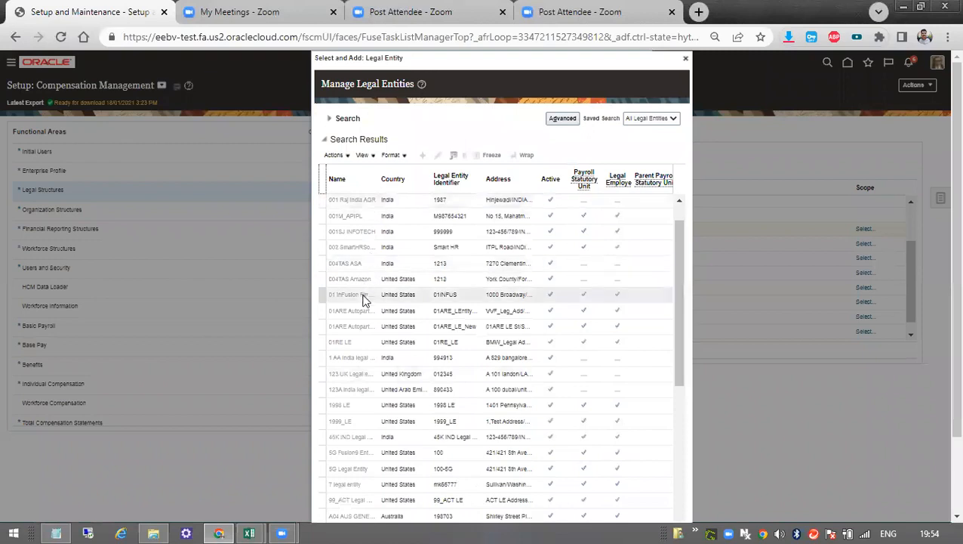
click(348, 297)
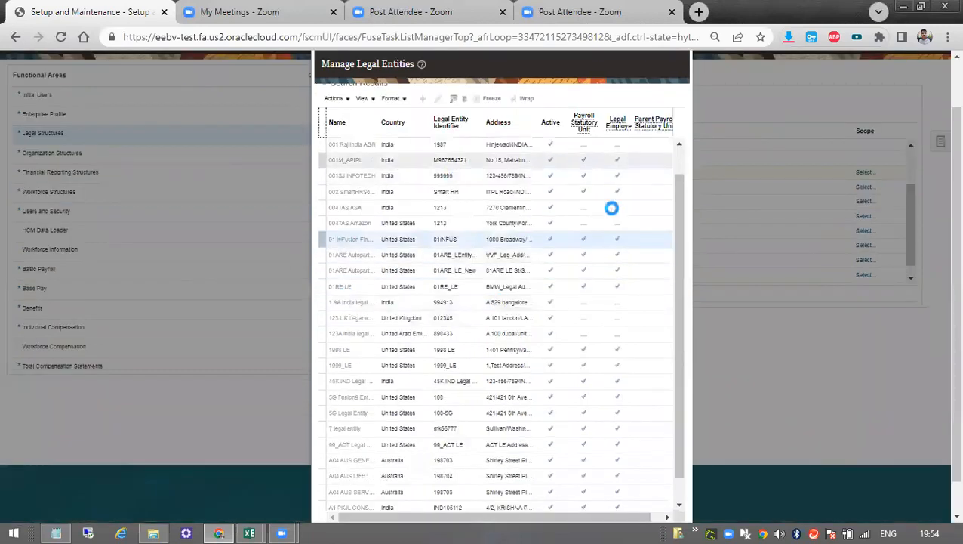
drag(678, 215, 682, 175)
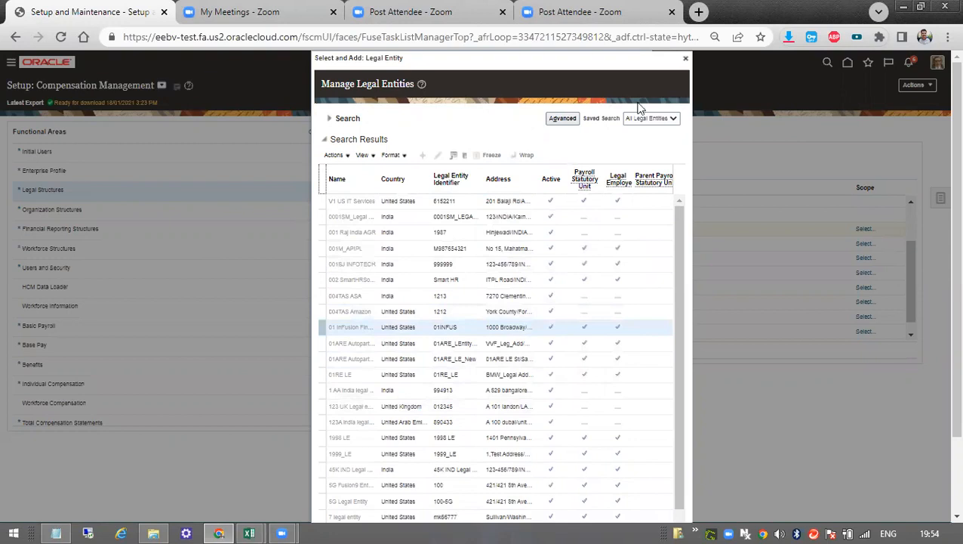
click(685, 58)
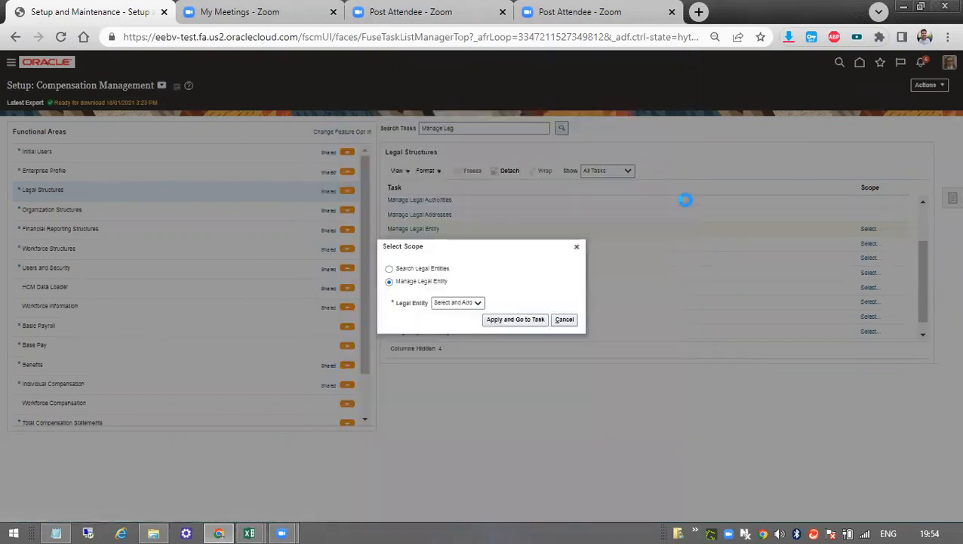
Apply Select and Add, save 01 InFusion Financial as the legal entity scope, and cancel out of its edit page.
click(457, 303)
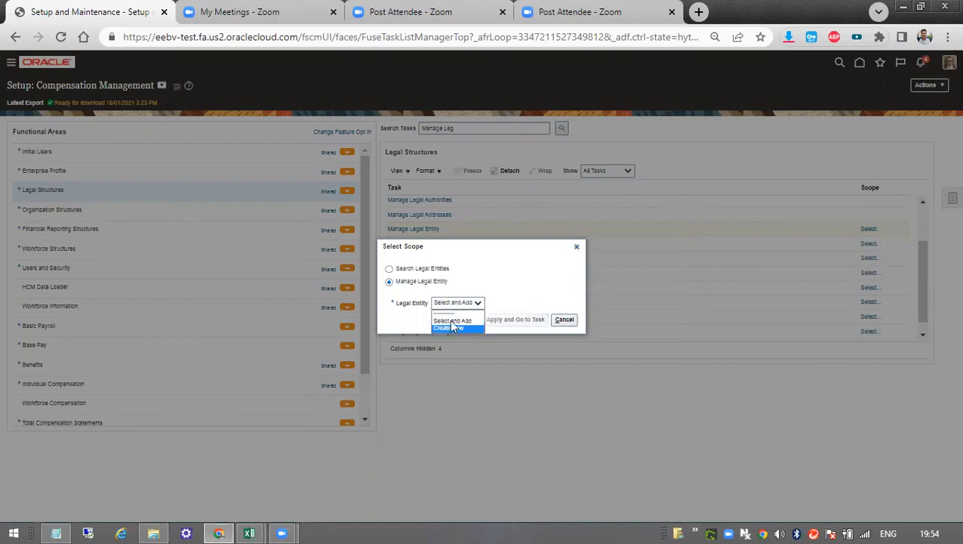
click(520, 320)
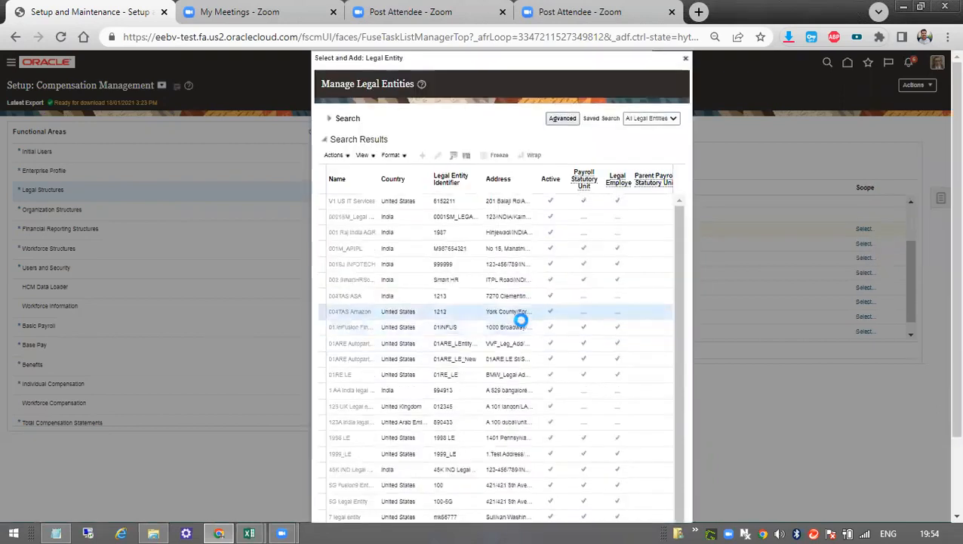
scroll(375, 317, down, 1)
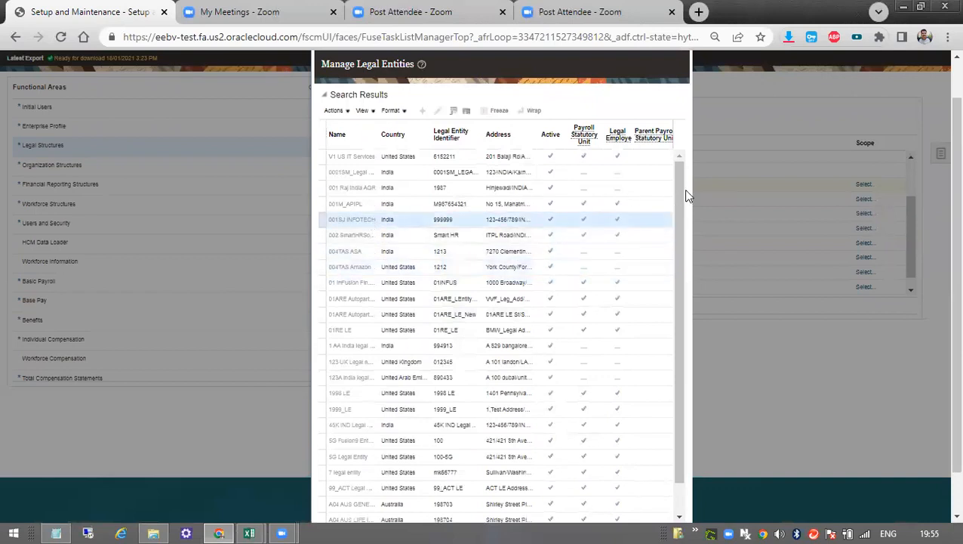
scroll(680, 193, down, 1)
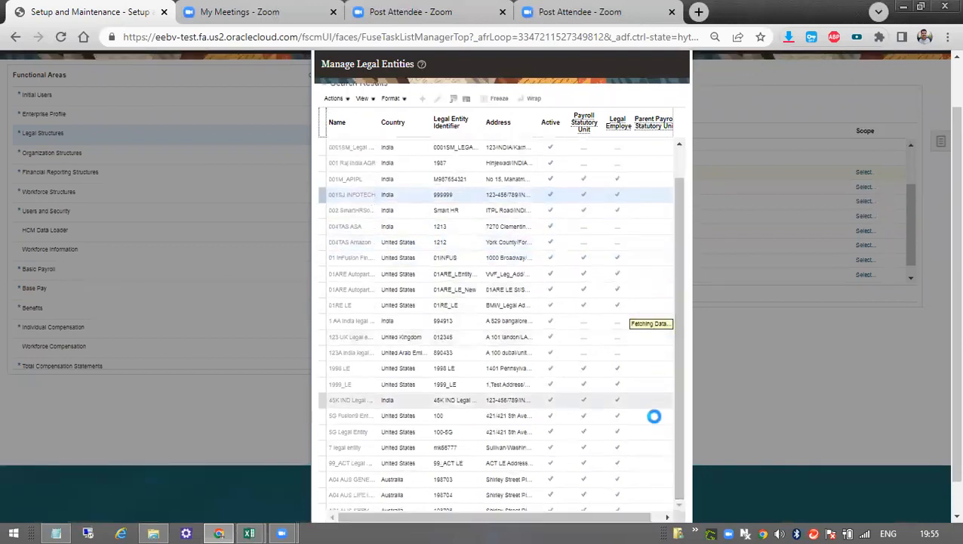
scroll(940, 294, down, 1)
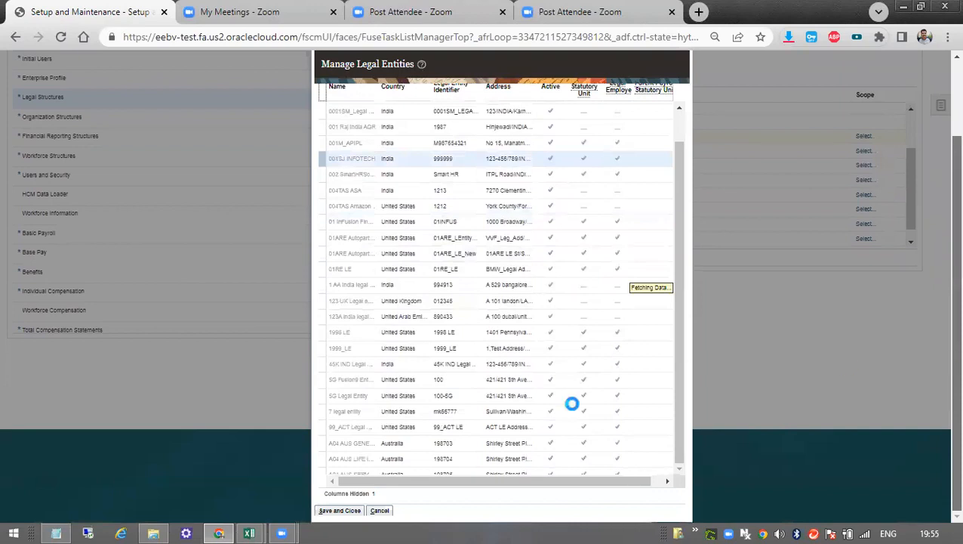
click(345, 517)
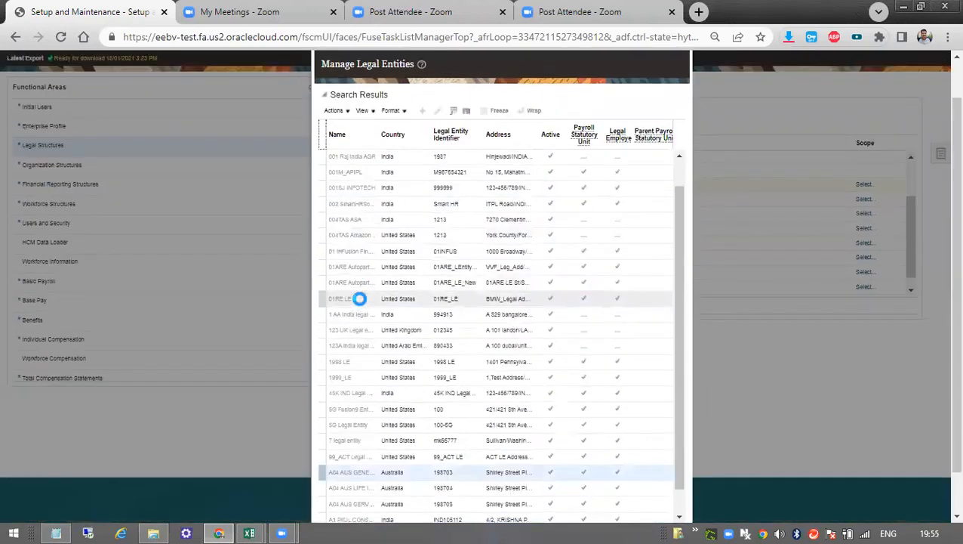
click(359, 299)
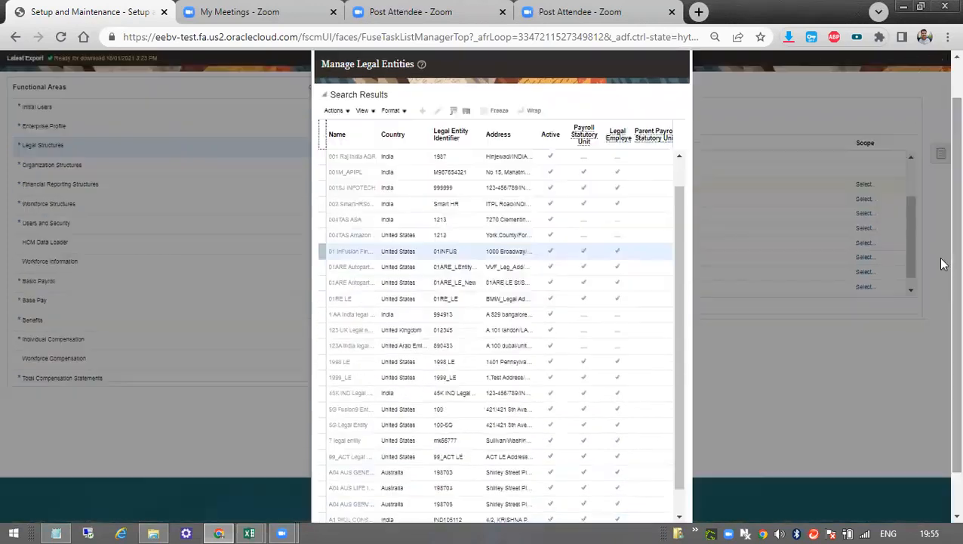
scroll(943, 405, down, 1)
click(332, 513)
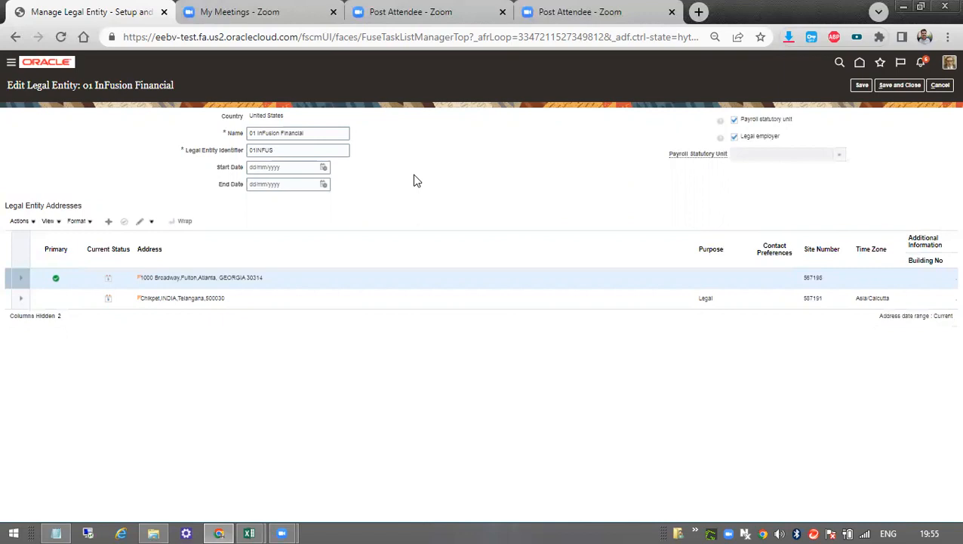
click(940, 86)
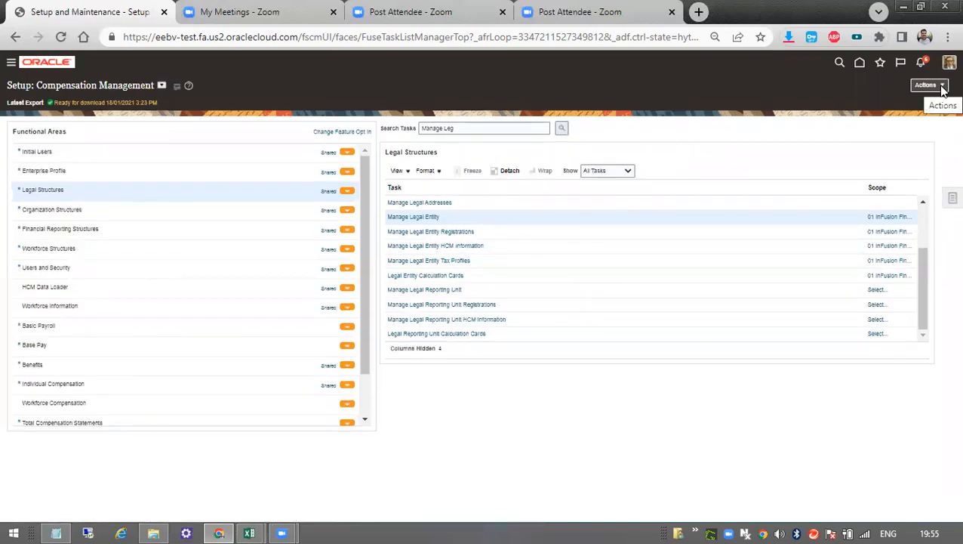
Review the Manage Legal Entity page of 01 InFusion Financial, covering its Legal Entity Identifier and Legal Entity Addresses, and cancel the edit.
click(499, 128)
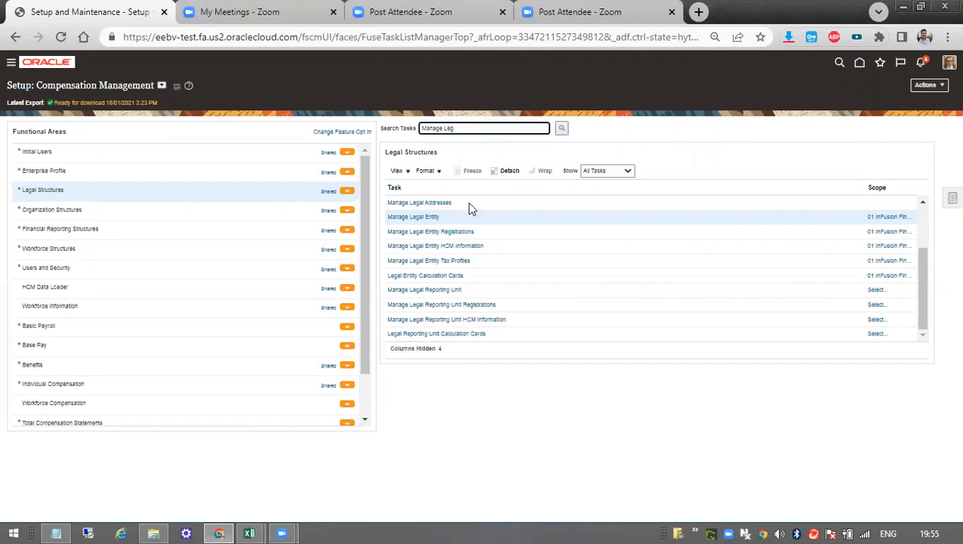
click(425, 216)
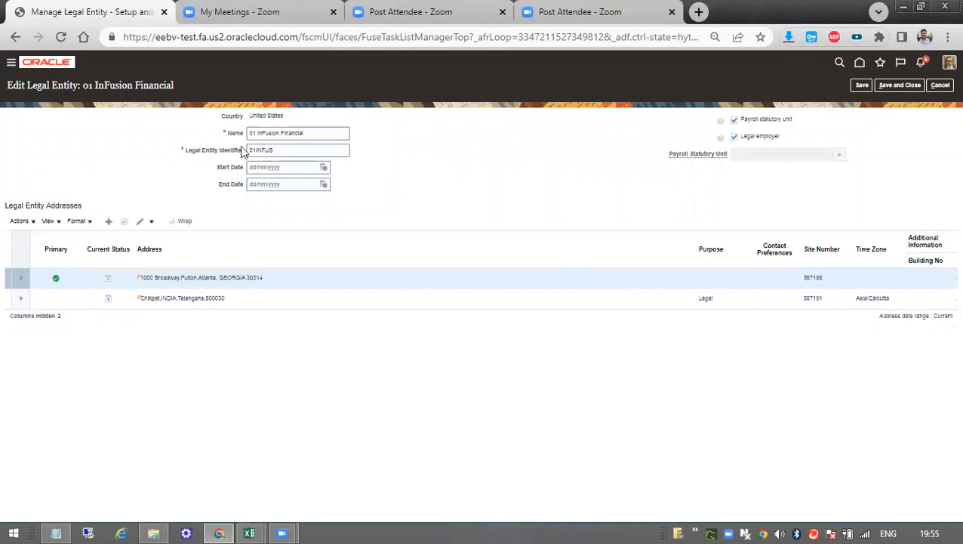
click(270, 150)
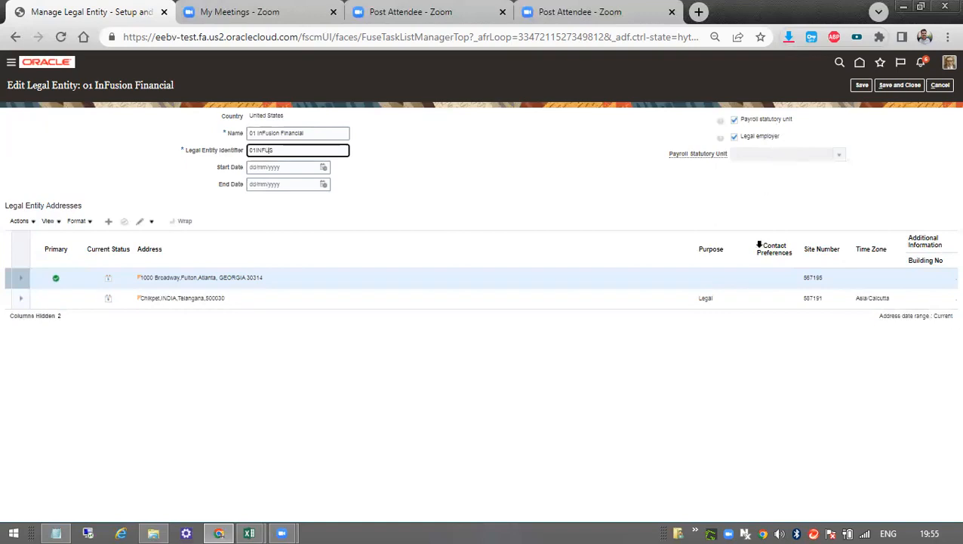
drag(17, 205, 99, 203)
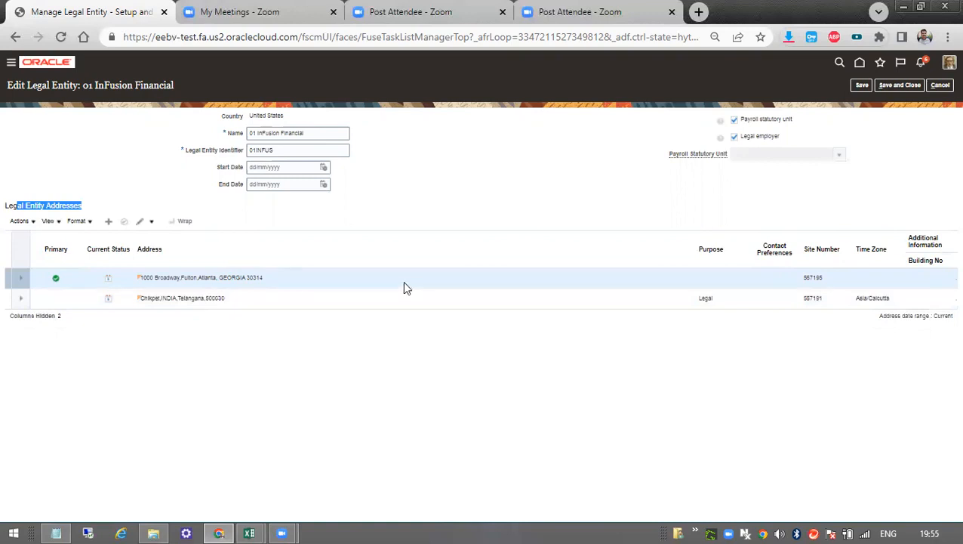
click(938, 86)
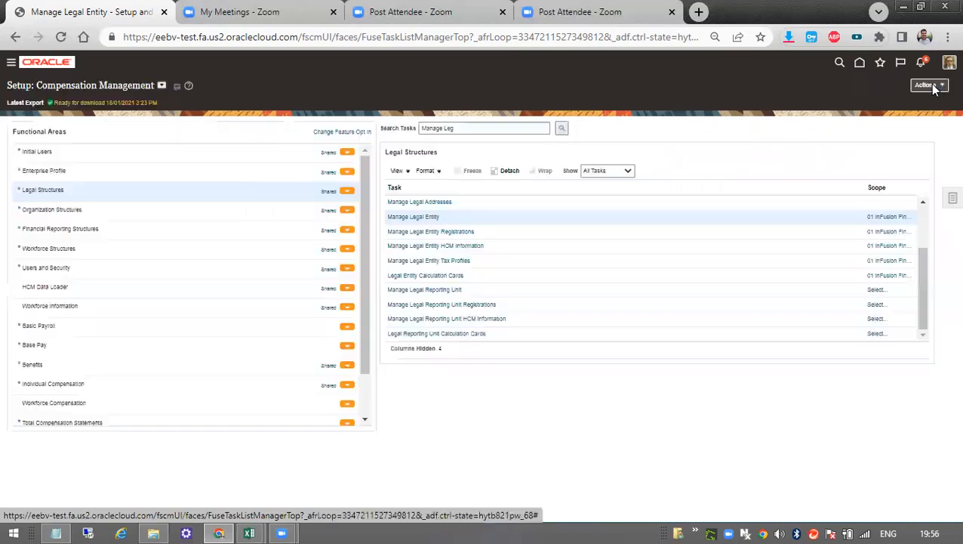
Open Manage Legal Entity HCM Information for 01 InFusion Financial and review its Legal Employer Details and Position Synchronization settings.
click(449, 246)
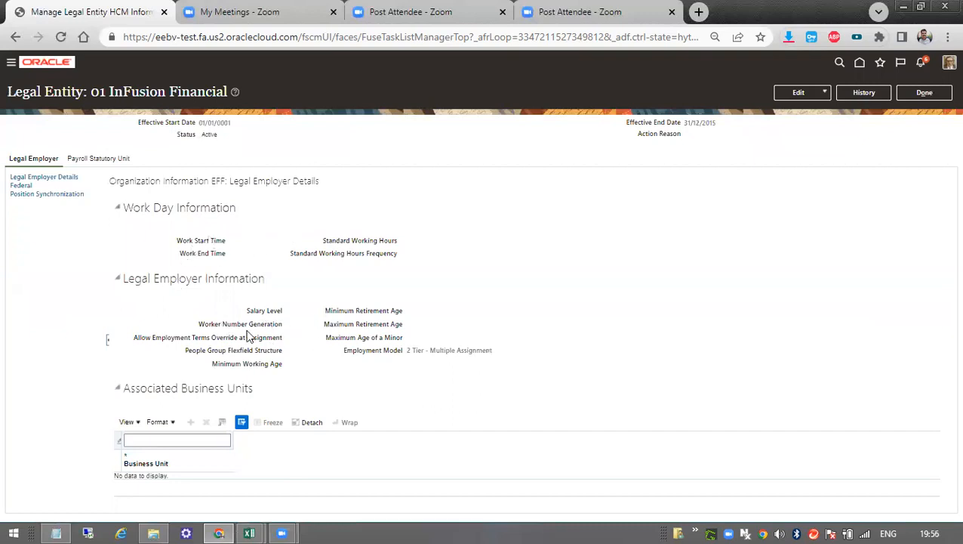
click(40, 195)
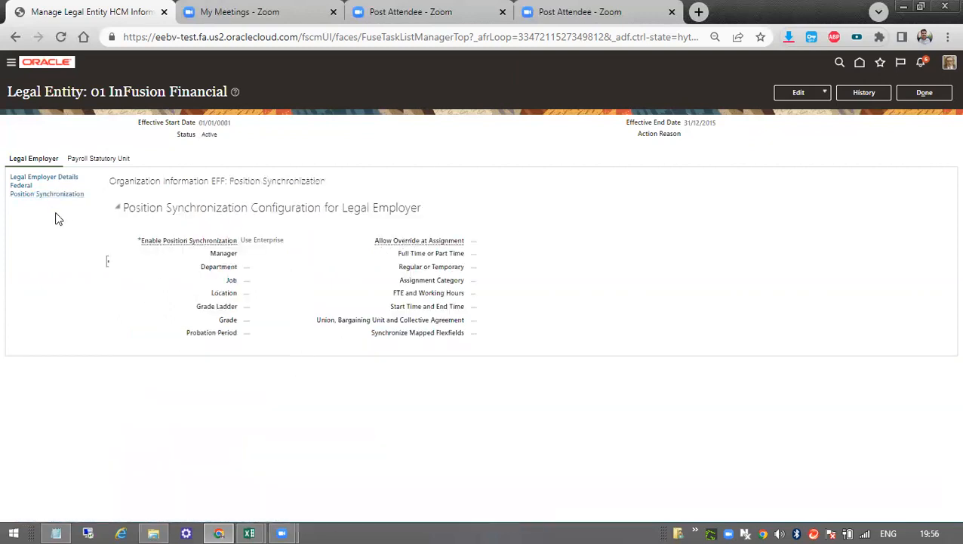
drag(247, 240, 308, 244)
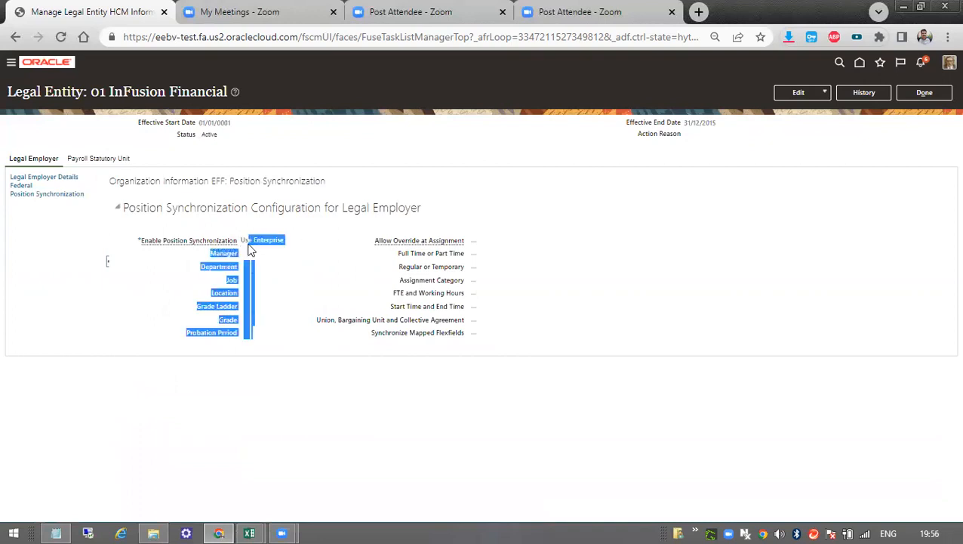
drag(242, 239, 286, 238)
click(104, 193)
Review the Payroll Statutory Unit details of 01 InFusion Financial, focusing on the Associated Legislative Data Group.
click(106, 158)
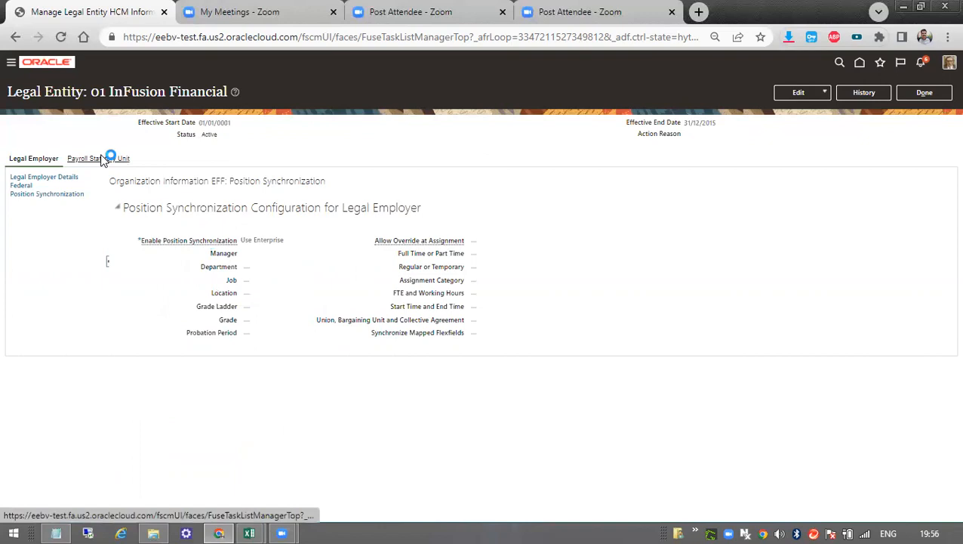
drag(232, 239, 292, 259)
drag(219, 240, 300, 238)
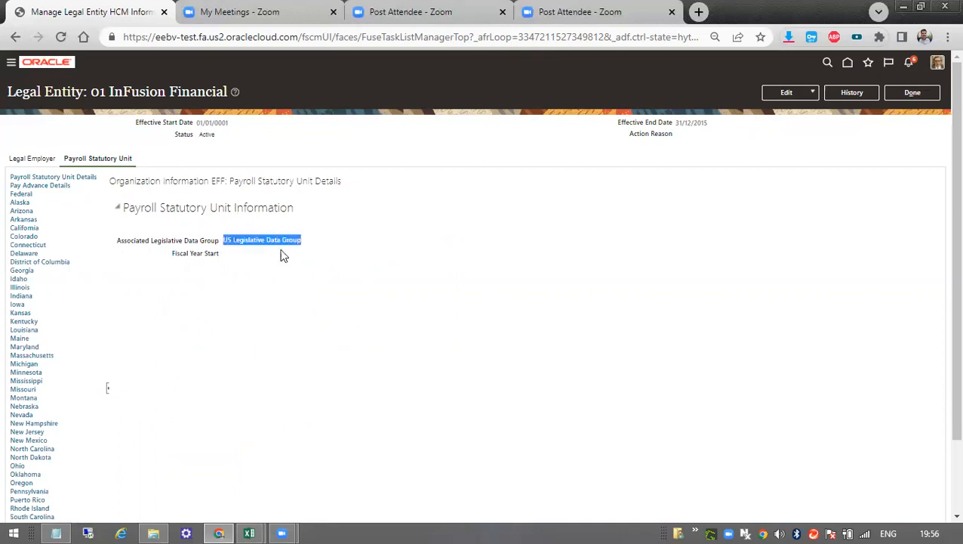
double_click(246, 241)
triple_click(246, 242)
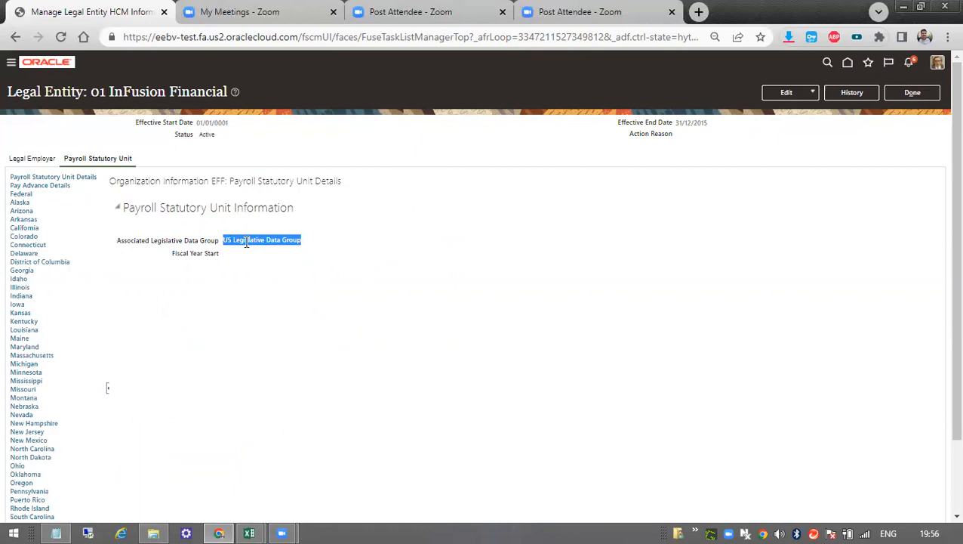
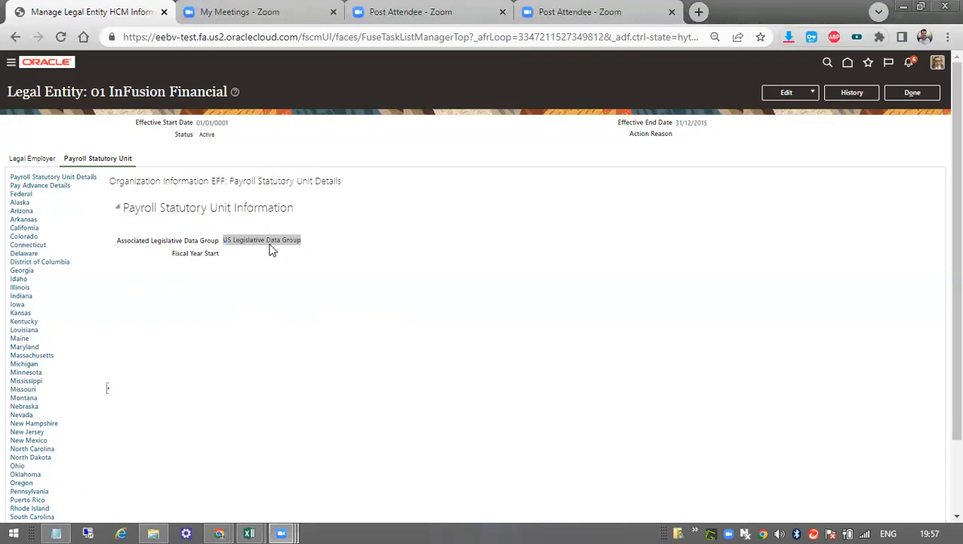
click(10, 65)
click(10, 67)
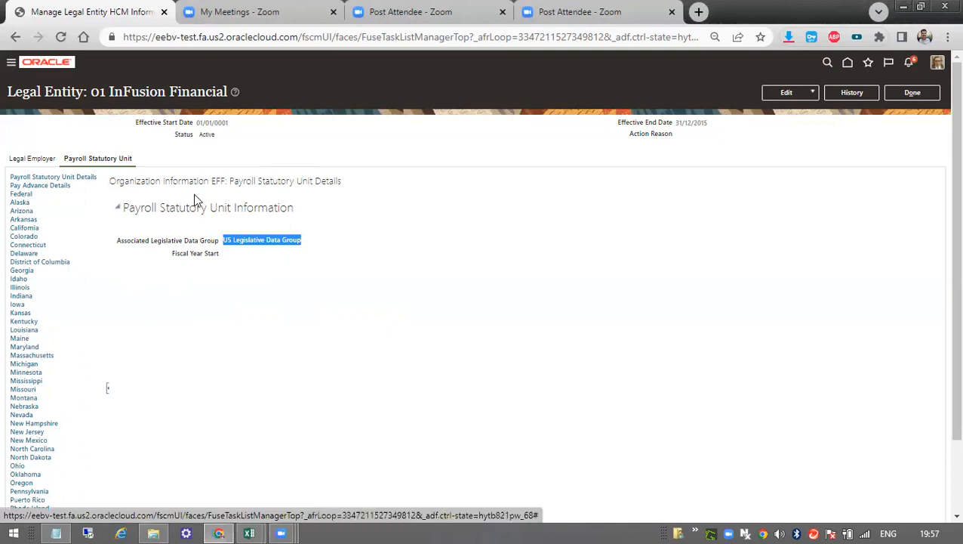
click(456, 216)
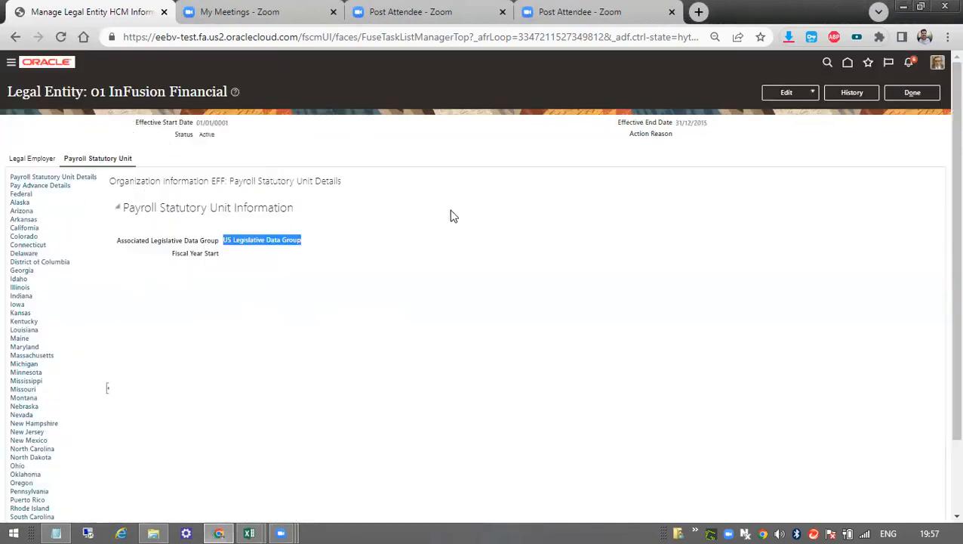
Switch to the Day 4 workbook in Excel and review the screenshots of Legal Employer Details, Employment Model options and new-hire entry.
mouse_move(250, 532)
click(349, 472)
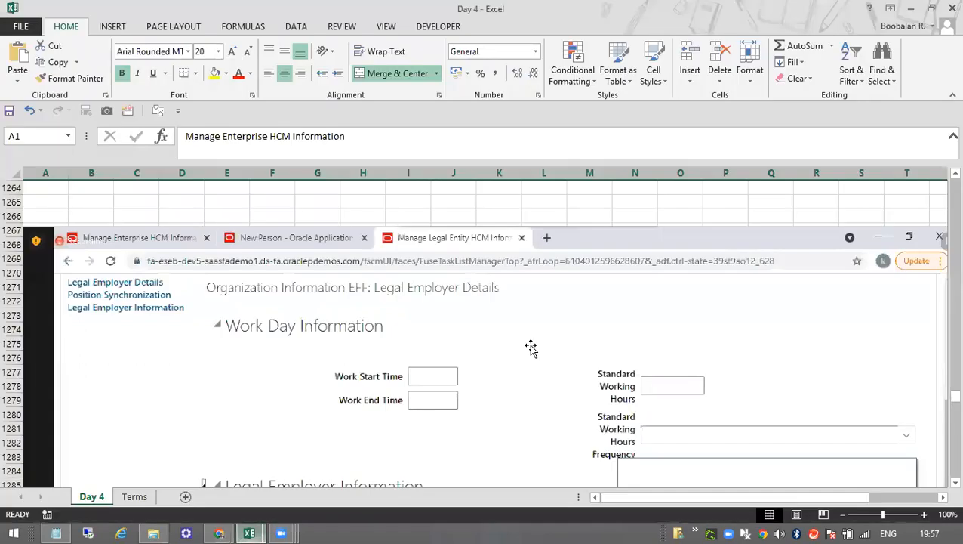
scroll(489, 351, down, 1)
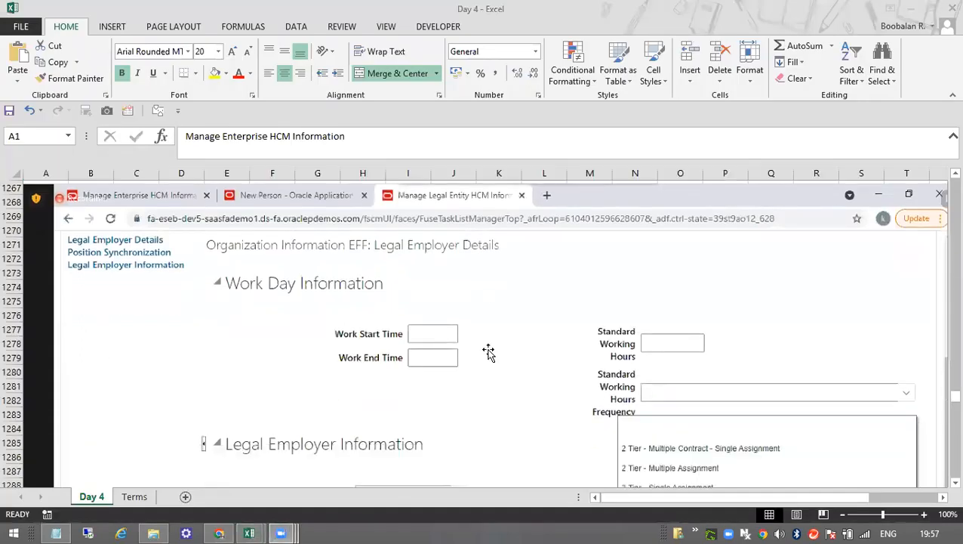
scroll(527, 299, down, 7)
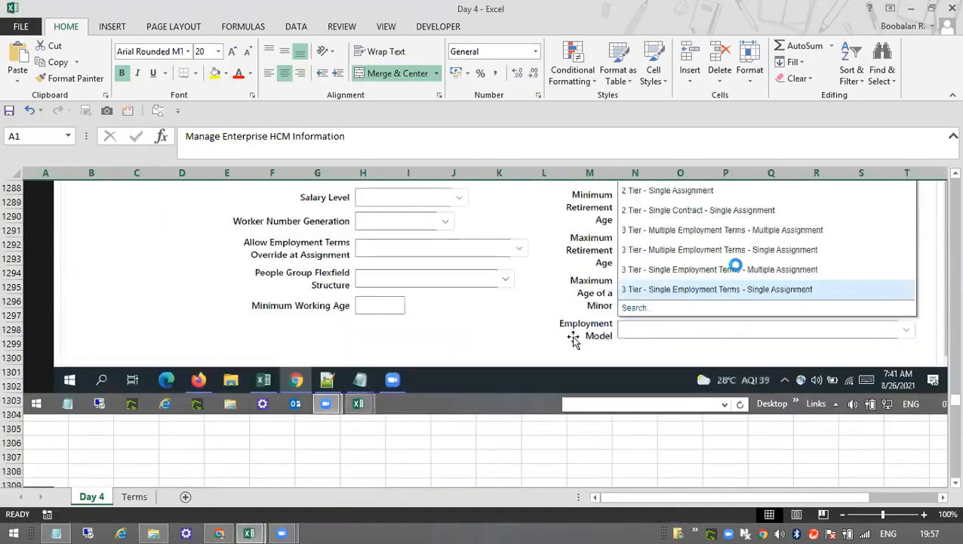
scroll(574, 338, down, 16)
scroll(353, 344, down, 20)
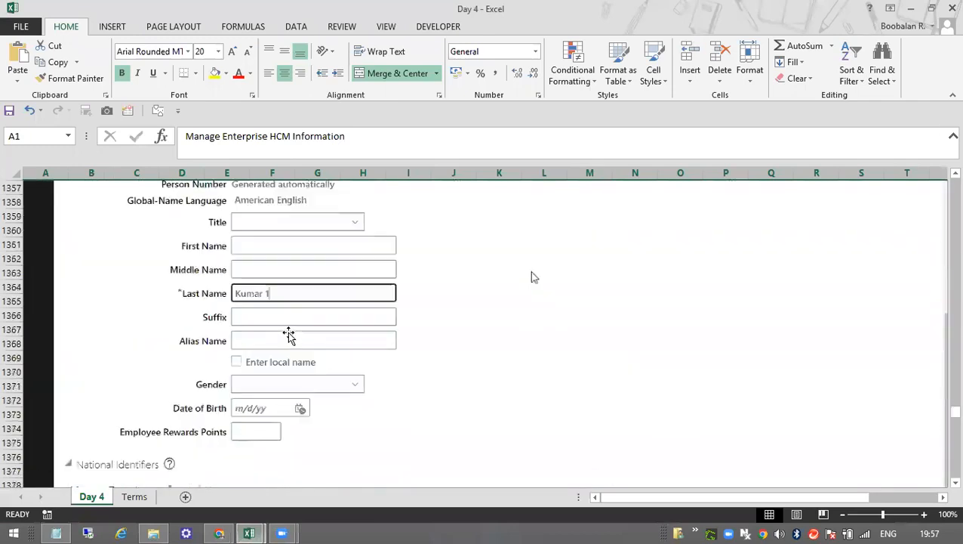
scroll(388, 325, down, 12)
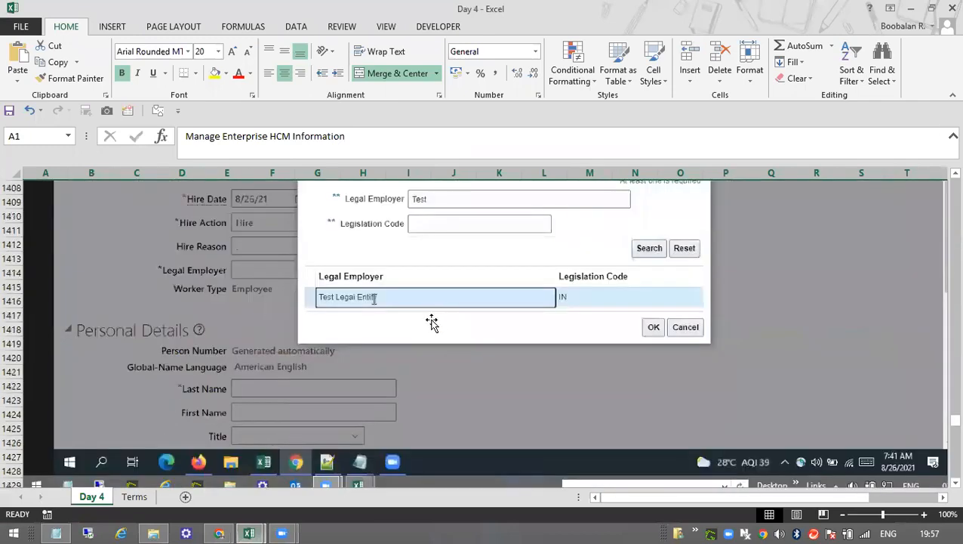
Examine the Service Dates and Employment Terms sections in the Hire an Employee screenshot on the Day 4 sheet.
scroll(397, 326, down, 5)
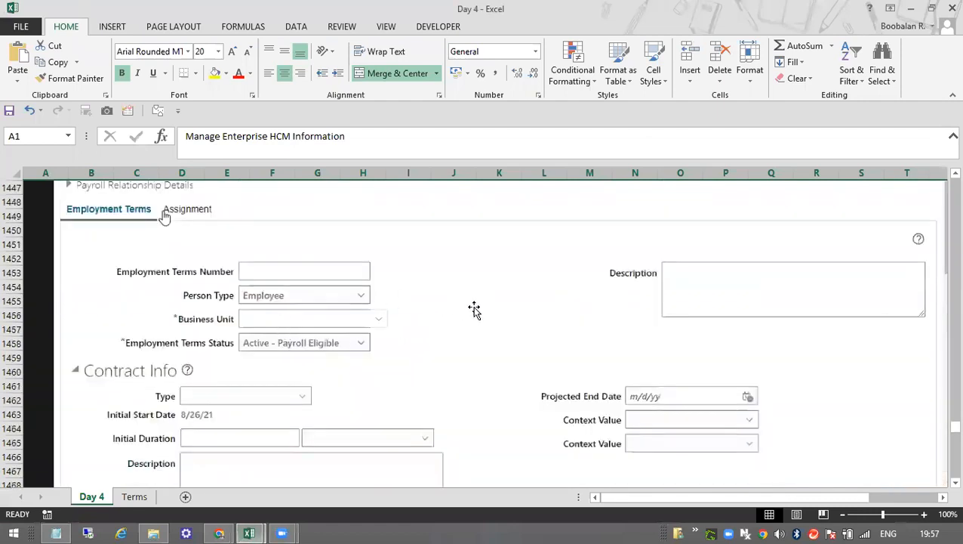
scroll(505, 367, down, 7)
scroll(507, 366, up, 5)
scroll(507, 366, up, 6)
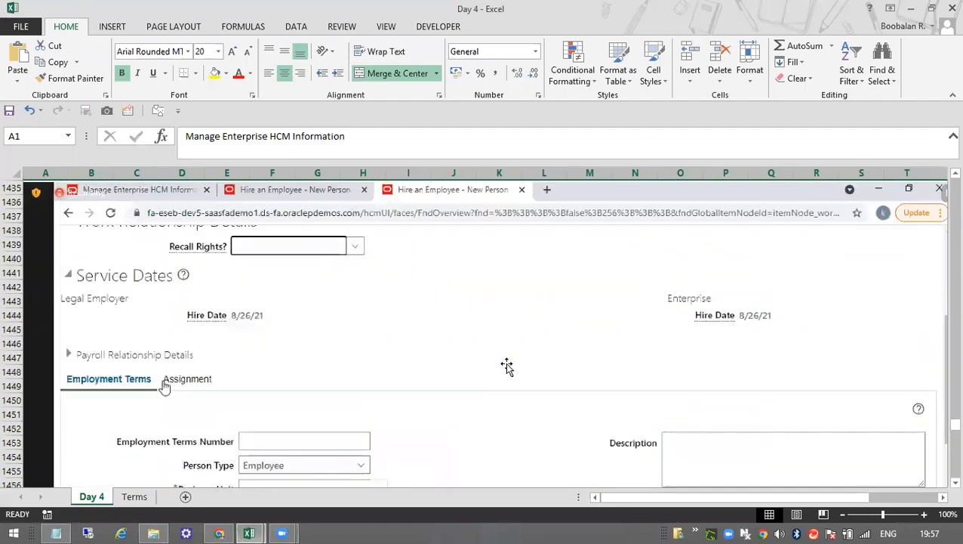
scroll(507, 366, up, 4)
scroll(507, 367, down, 3)
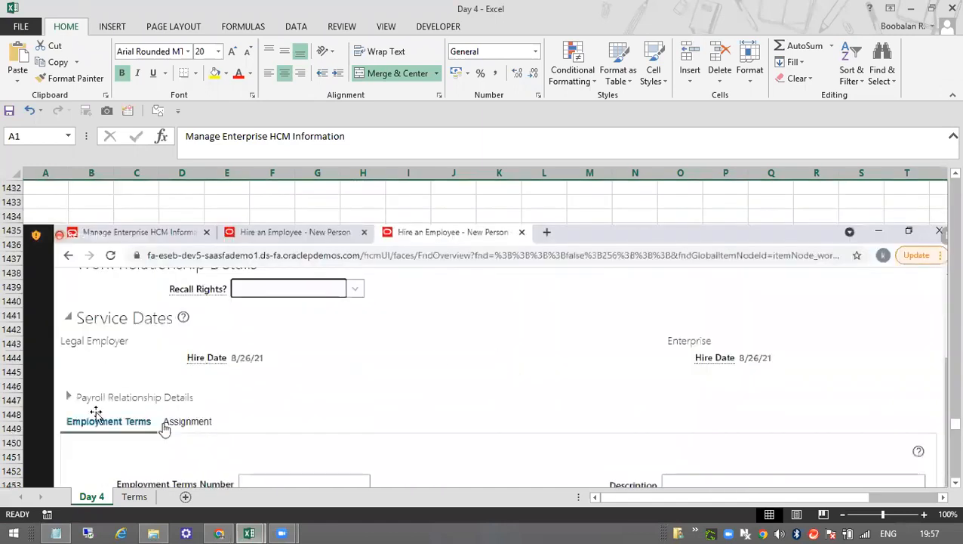
scroll(175, 444, down, 2)
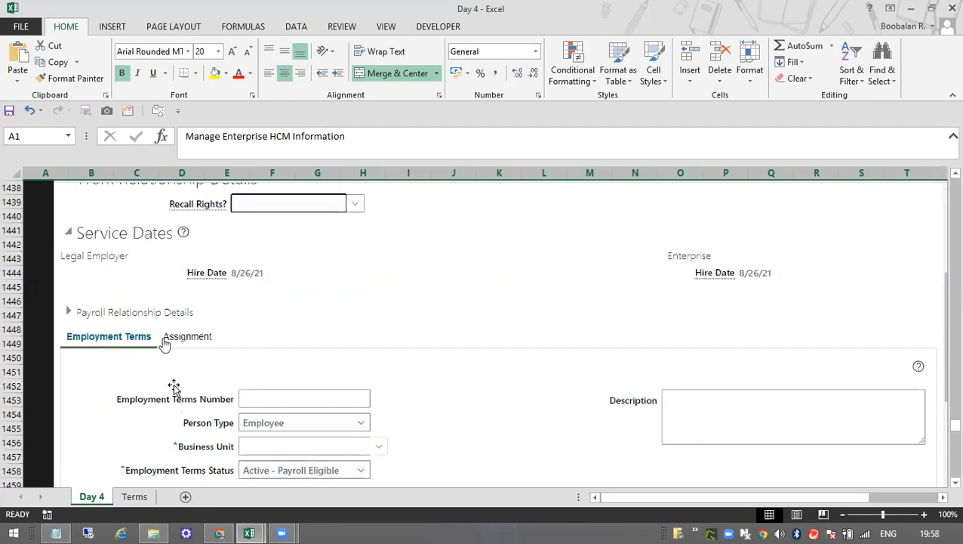
Review the Day 4 screenshots covering Salary Level, Currency Support Information, and User and Role Provisioning Information.
scroll(565, 337, down, 3)
scroll(565, 337, down, 10)
scroll(558, 341, down, 3)
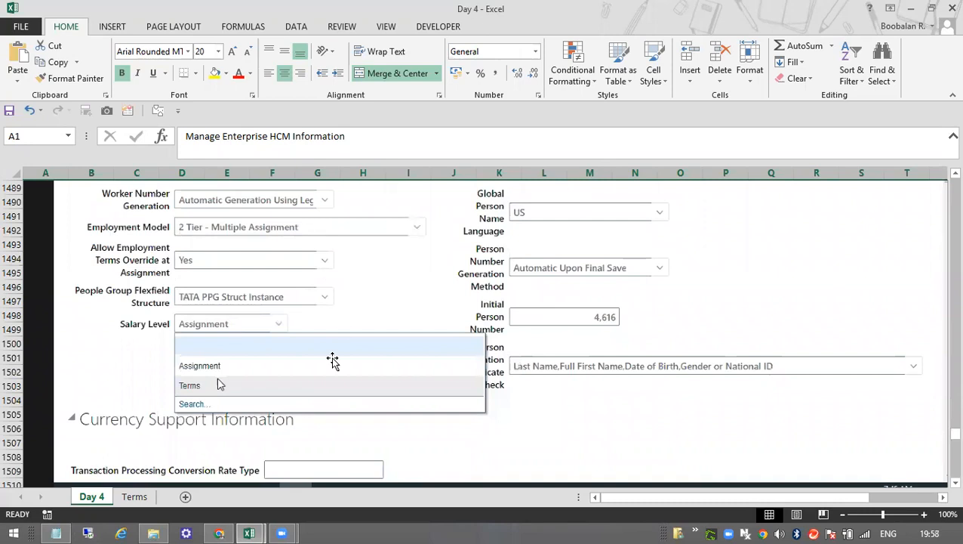
scroll(459, 366, down, 6)
scroll(469, 366, down, 15)
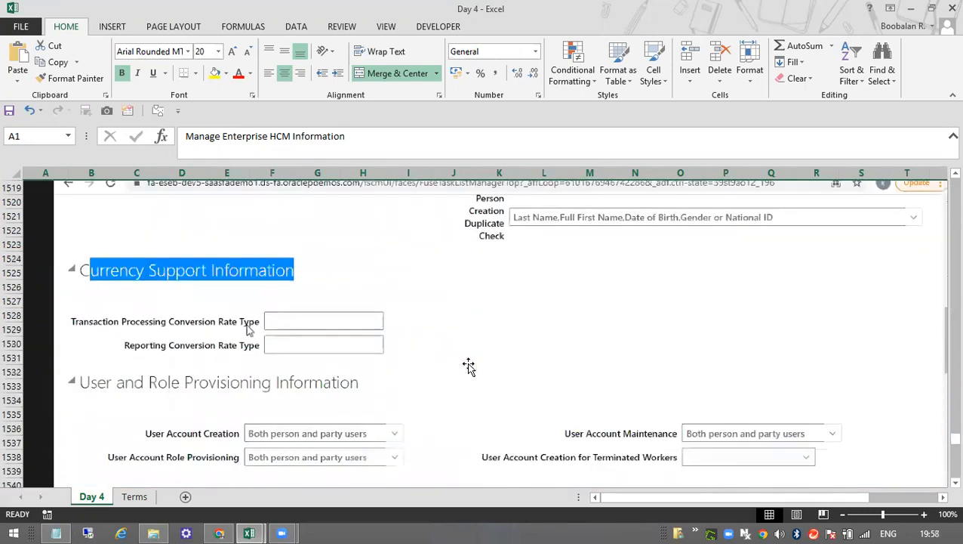
scroll(466, 363, down, 3)
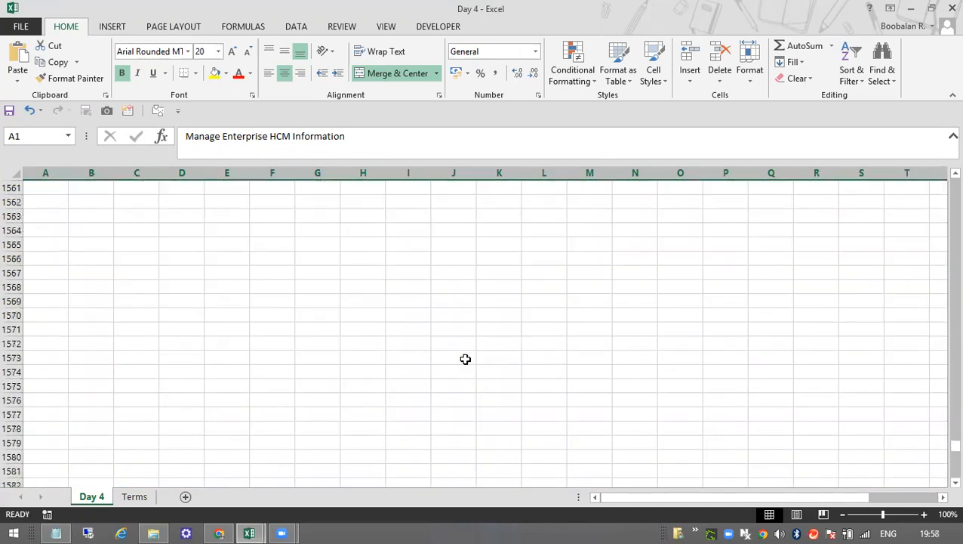
scroll(464, 355, up, 6)
click(465, 355)
Open the Terms sheet and review the Work Relationship diagrams that lead directly to assignments, including Assignment With Contract.
click(134, 495)
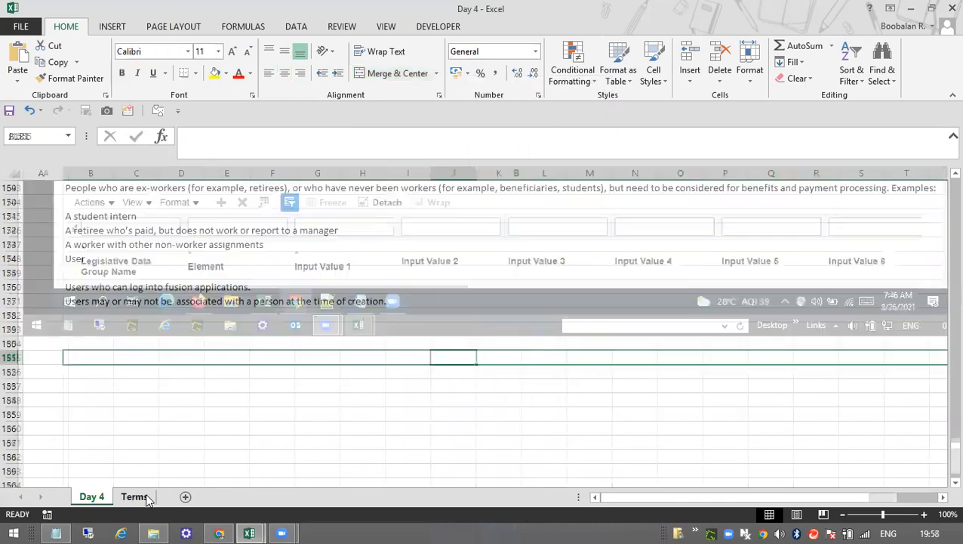
scroll(349, 325, up, 20)
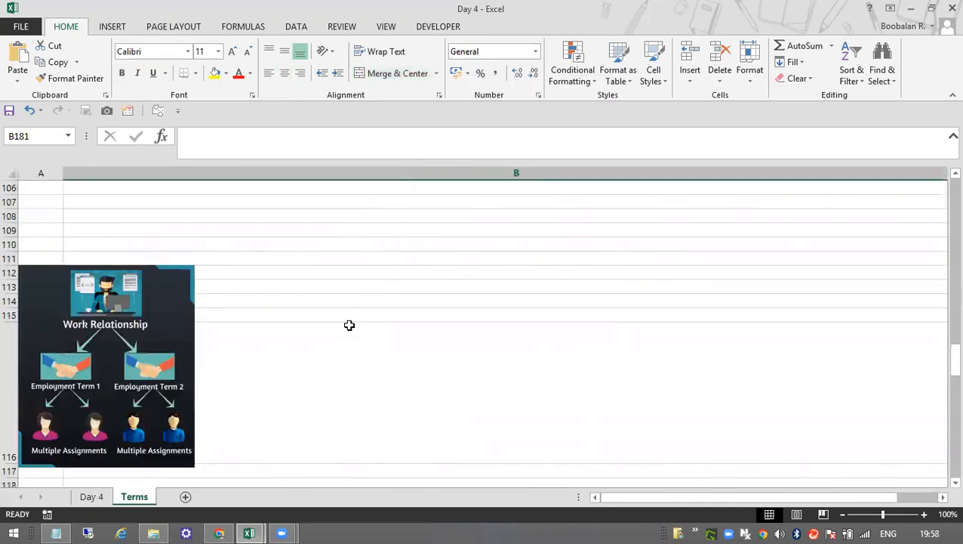
scroll(351, 322, up, 9)
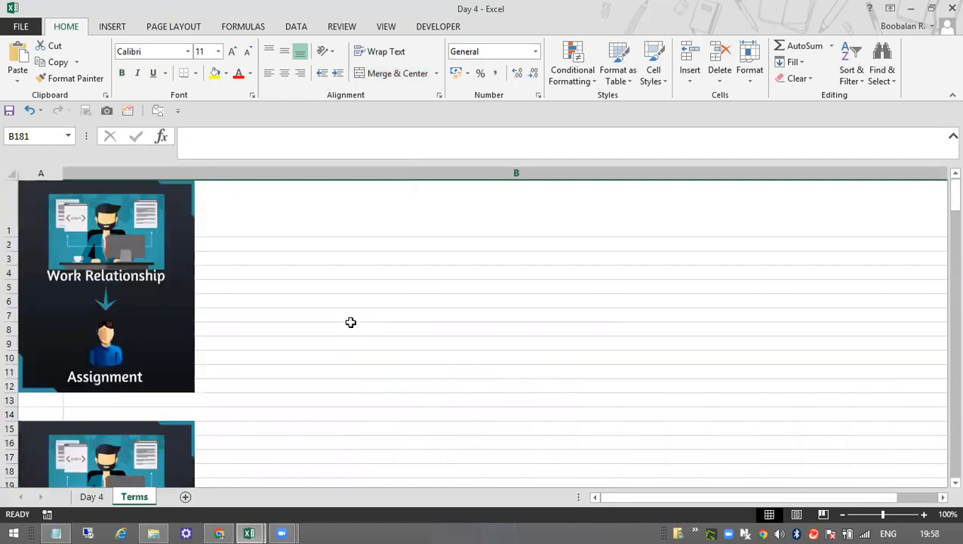
scroll(131, 374, down, 7)
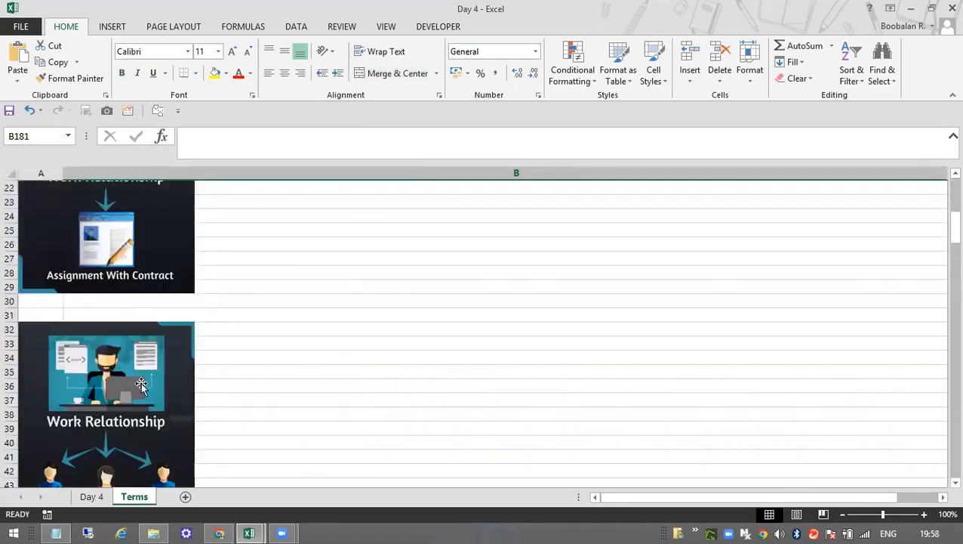
scroll(114, 392, down, 2)
scroll(134, 421, down, 3)
Review the three-tier diagrams combining single or multiple employment terms with single or multiple assignments.
scroll(136, 423, down, 5)
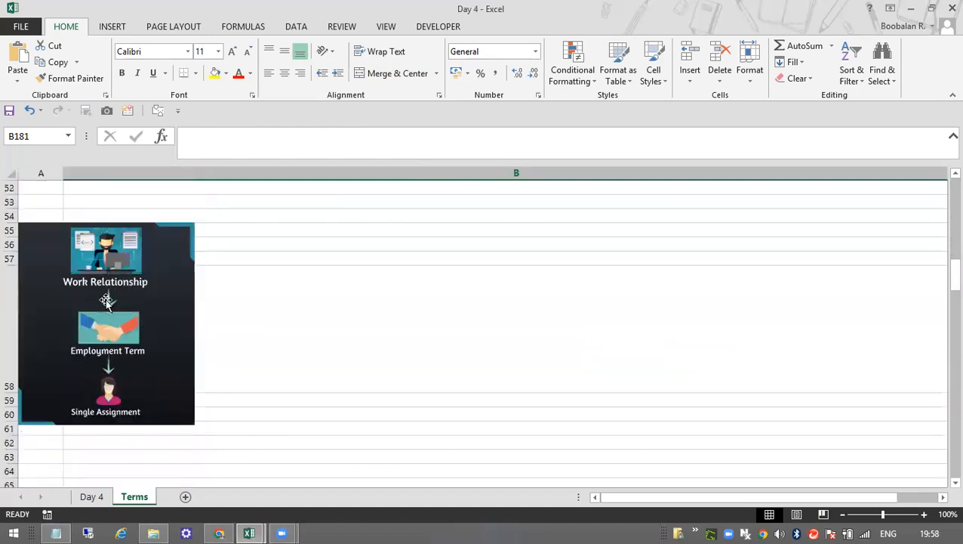
scroll(224, 417, down, 8)
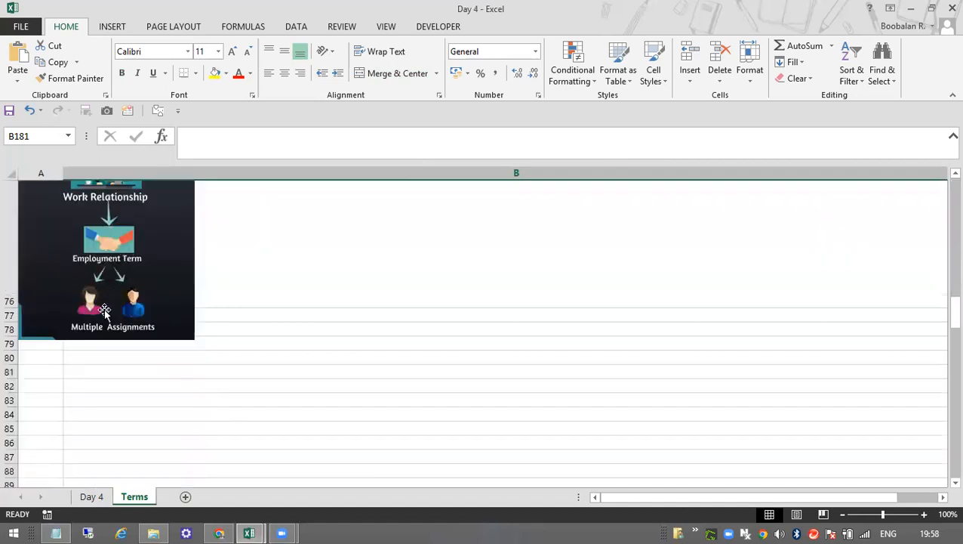
scroll(250, 378, down, 7)
scroll(178, 374, up, 3)
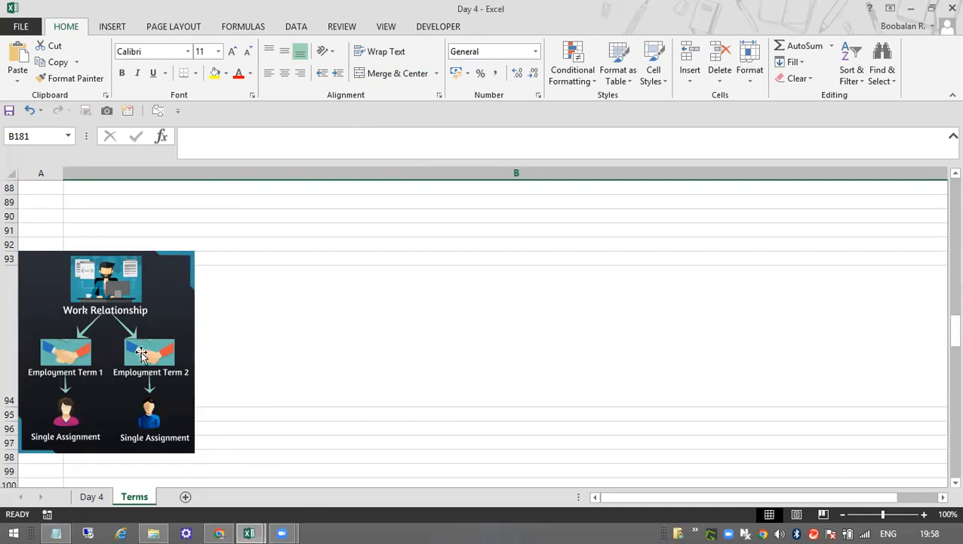
scroll(432, 361, down, 7)
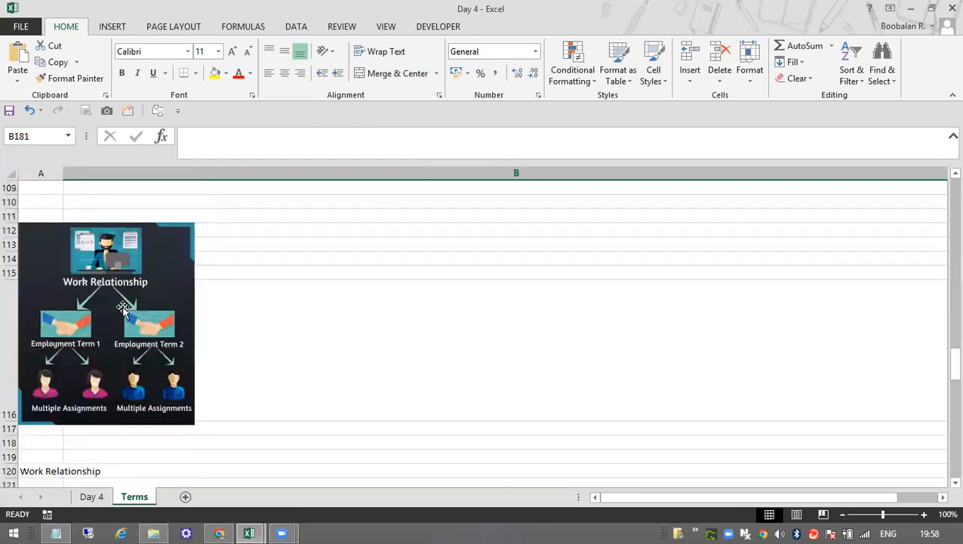
click(83, 202)
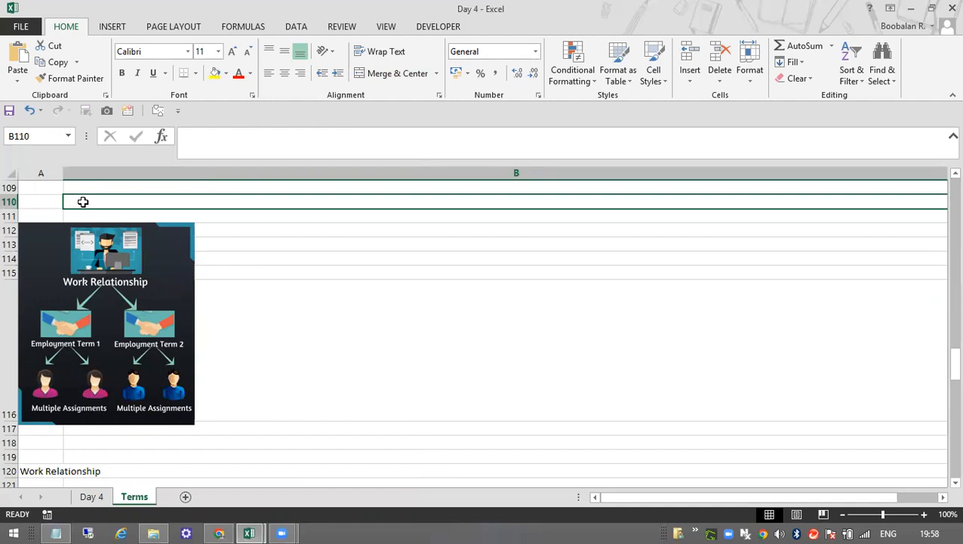
click(272, 311)
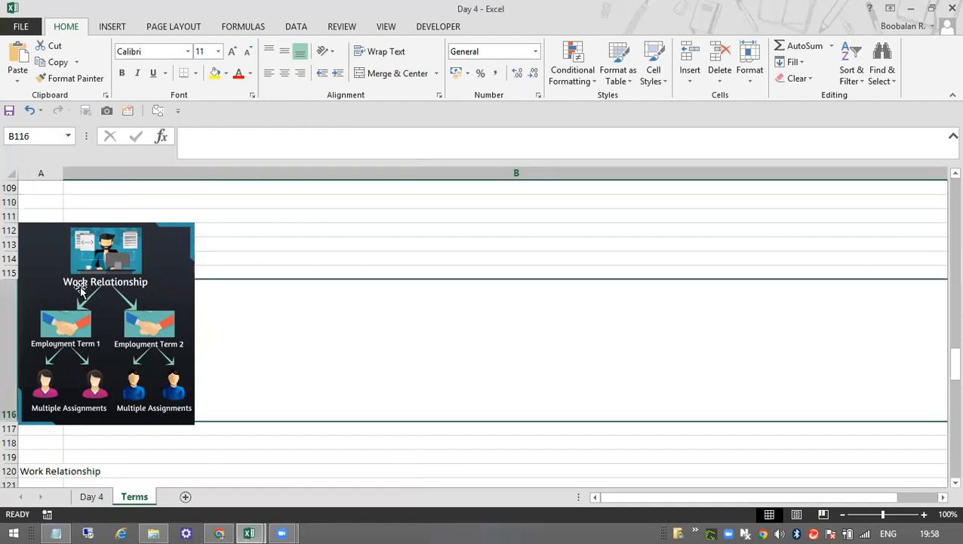
Read the Terms sheet definitions of work relationship types, contingent worker, pending worker and non-worker.
scroll(425, 405, down, 4)
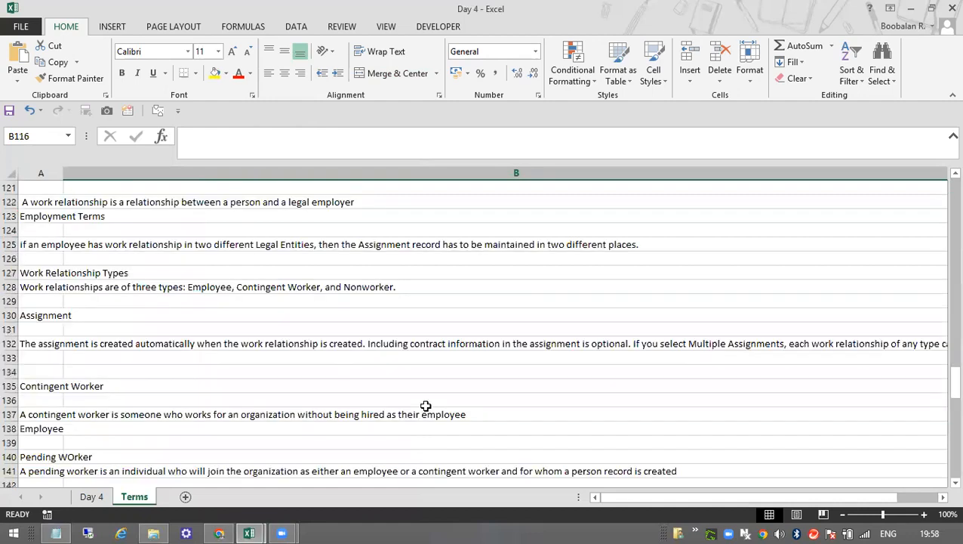
scroll(425, 406, down, 3)
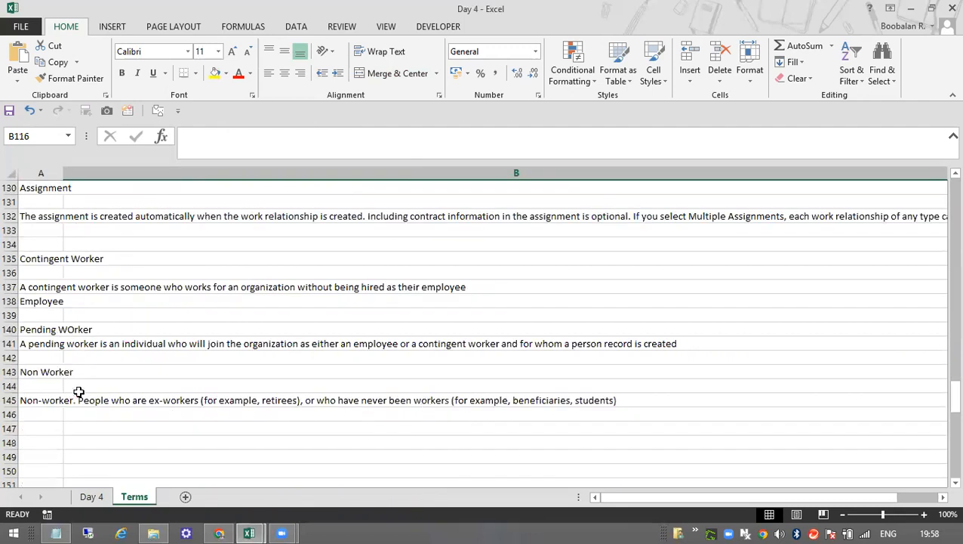
scroll(80, 331, up, 3)
click(38, 317)
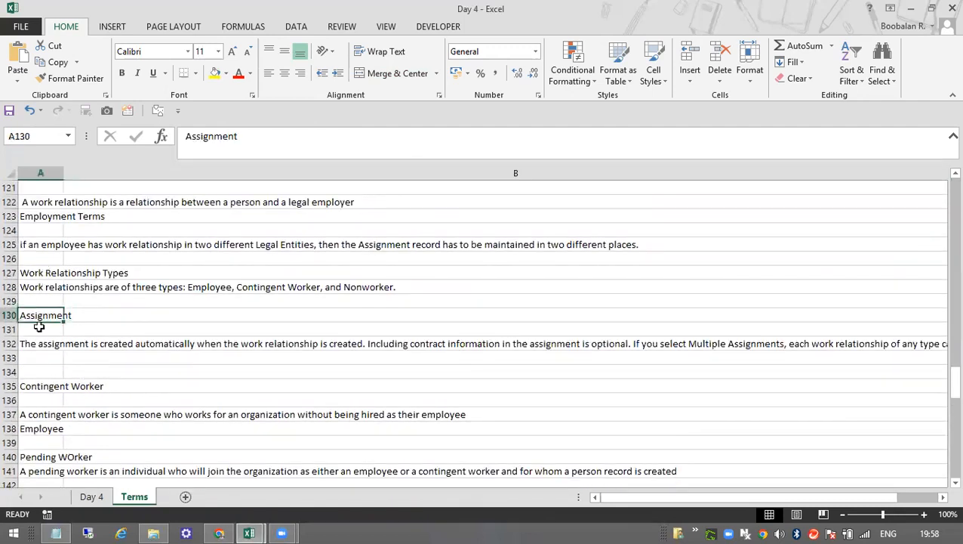
click(43, 396)
scroll(46, 344, down, 2)
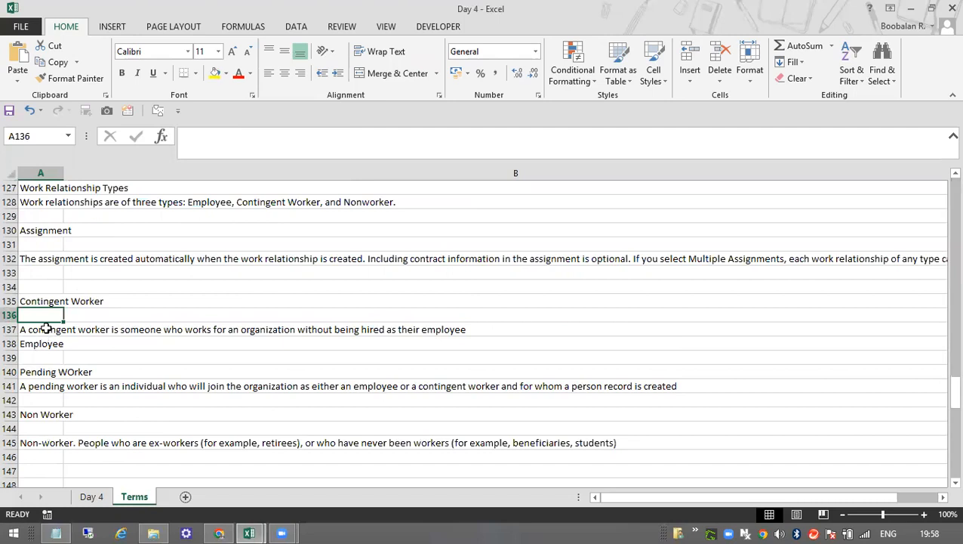
click(46, 329)
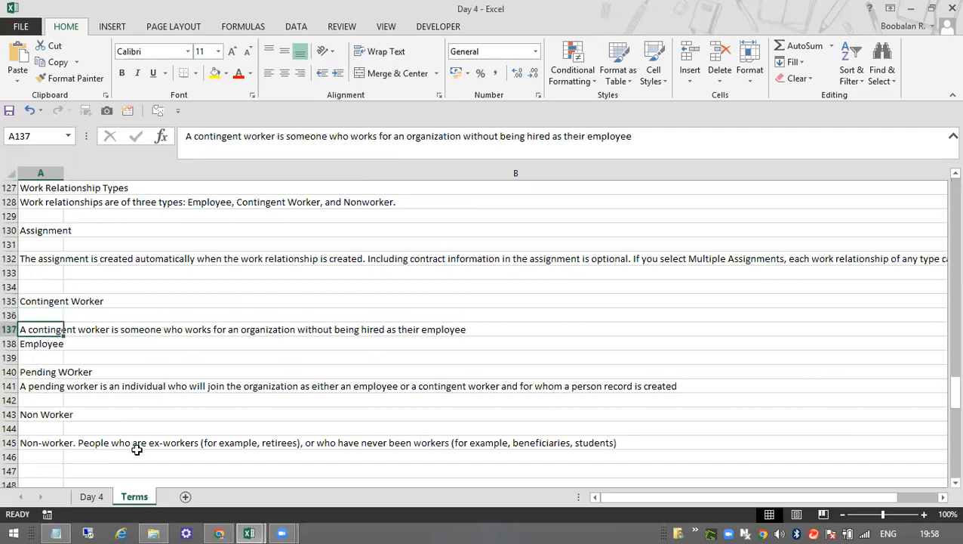
click(53, 415)
click(91, 443)
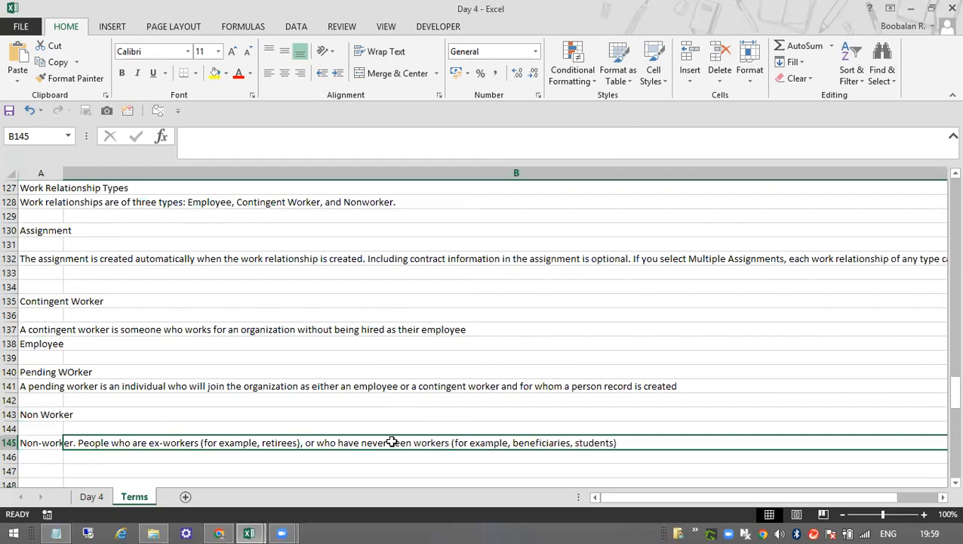
click(460, 429)
Read the full Assignment definition in cell A132 of the Terms sheet.
scroll(193, 400, up, 2)
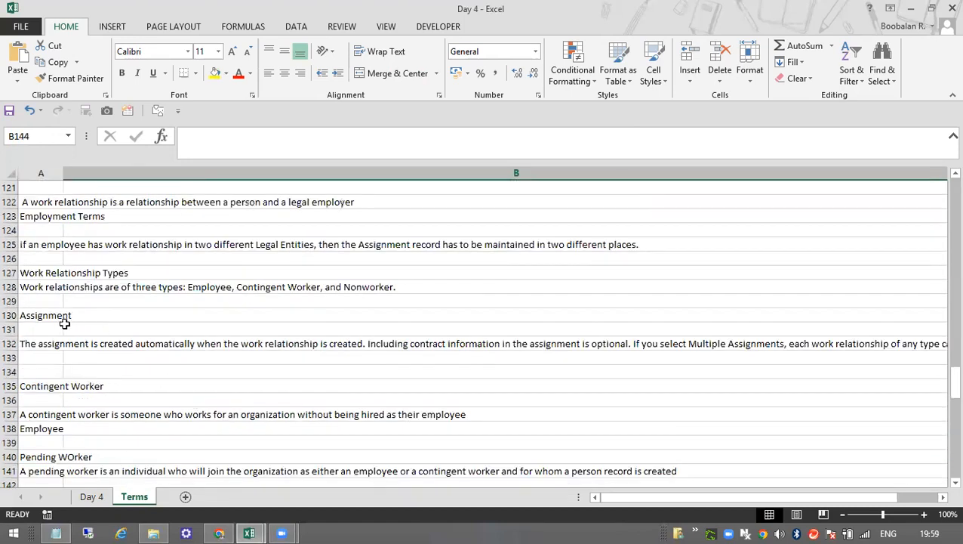
click(117, 344)
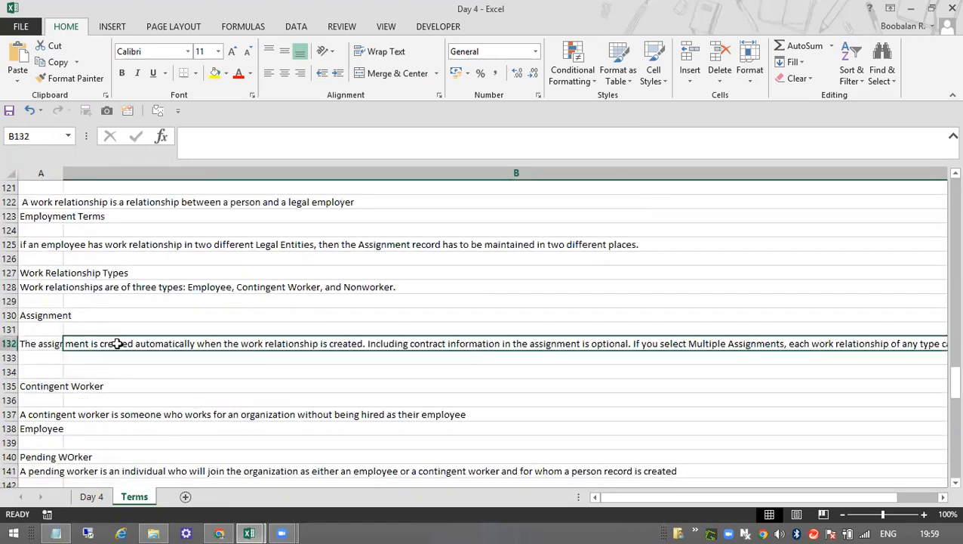
click(34, 316)
click(38, 344)
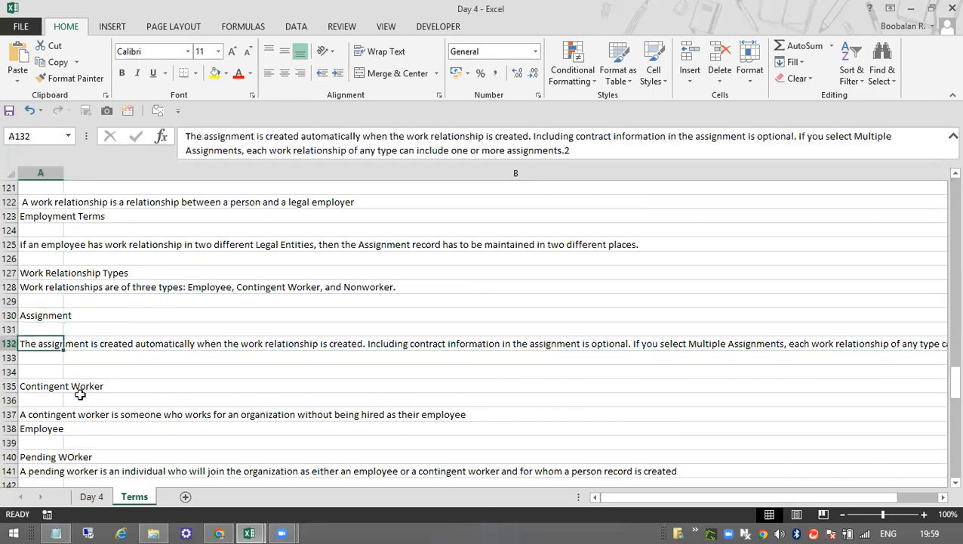
Go back to the Three-Tier Employment Models heading, and switch to the 01 InFusion Financial legal entity page in Chrome.
scroll(544, 254, up, 20)
click(547, 260)
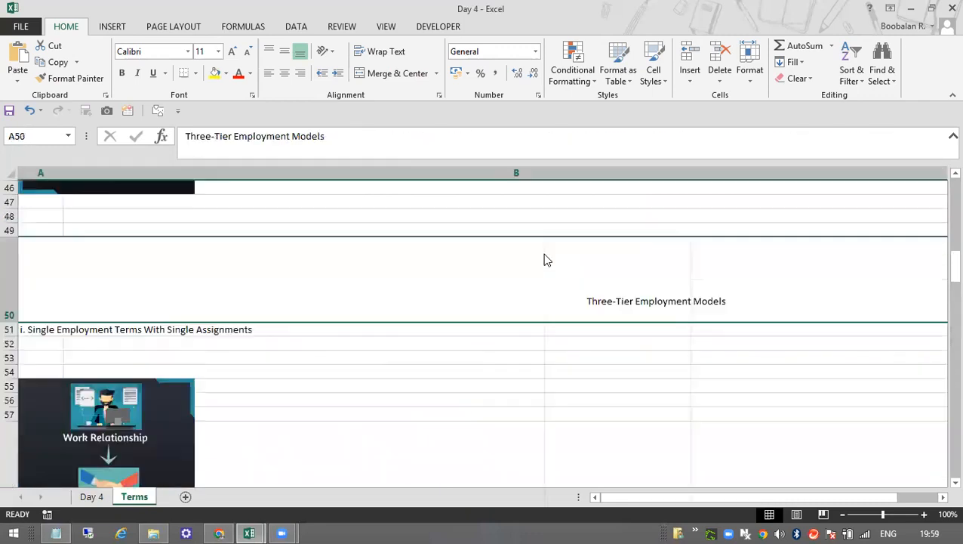
right_click(547, 260)
key(Escape)
scroll(505, 284, up, 12)
click(219, 533)
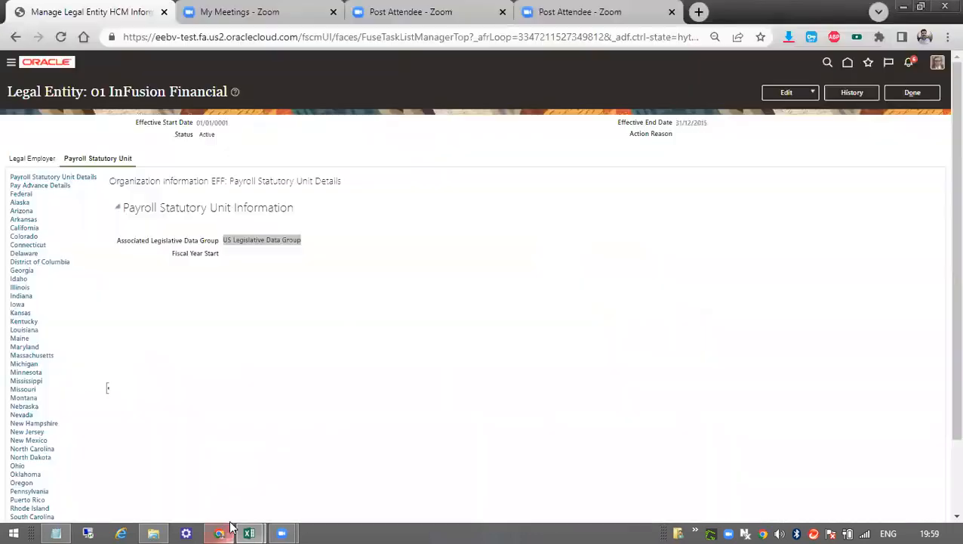
Finish with the legal entity HCM information page and open the New Person tasks from My Client Groups.
click(896, 93)
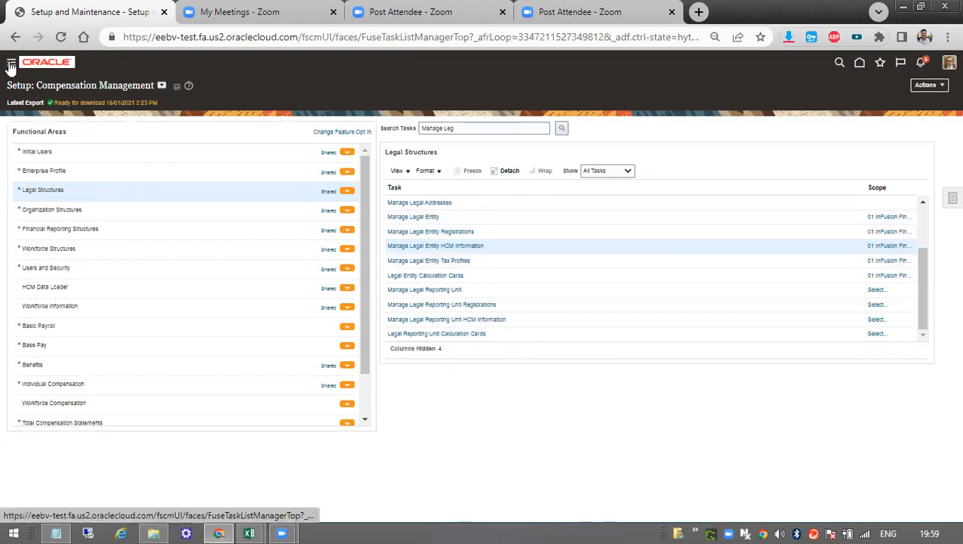
click(11, 66)
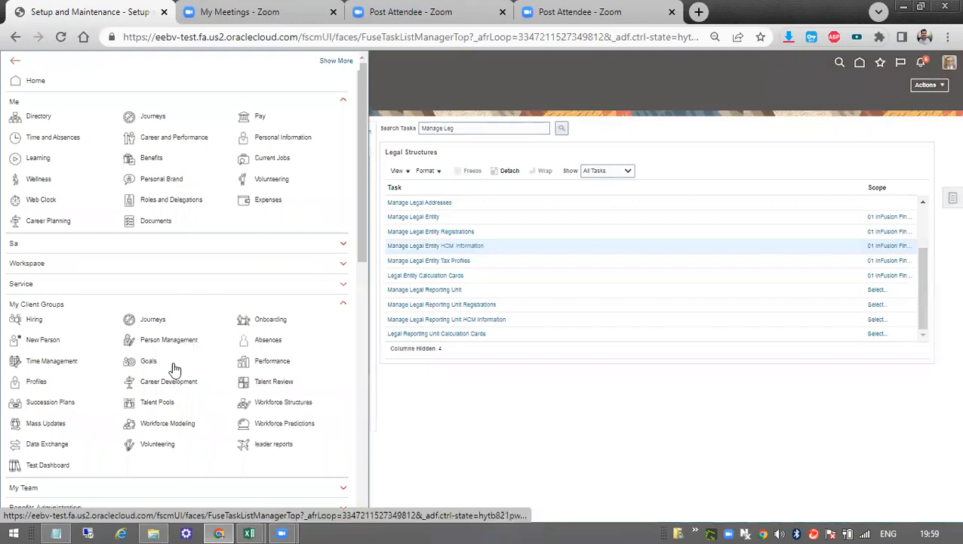
scroll(151, 347, down, 1)
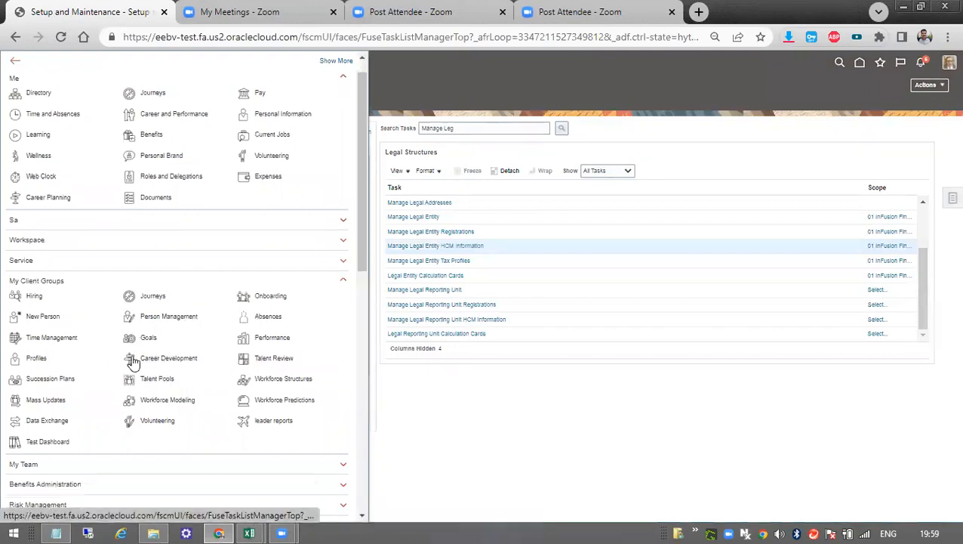
click(97, 419)
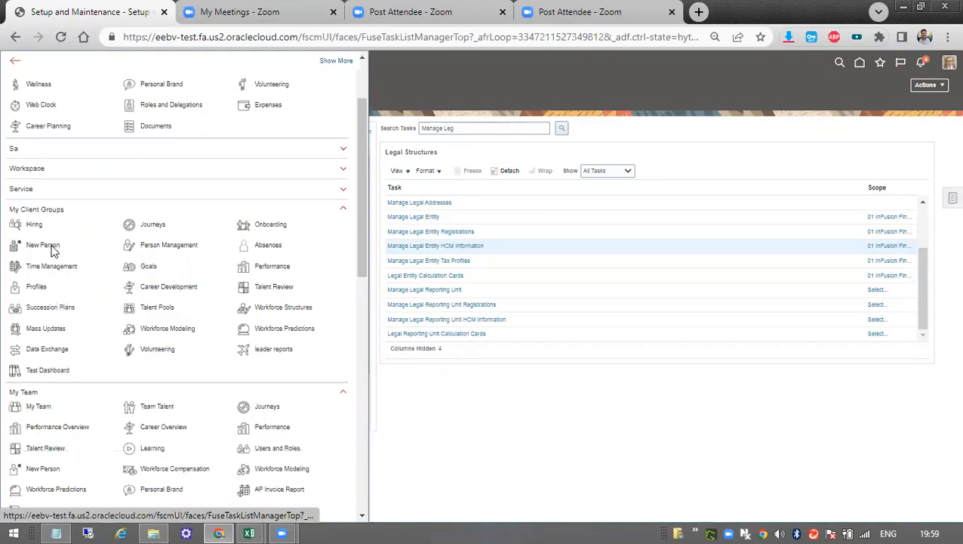
click(53, 246)
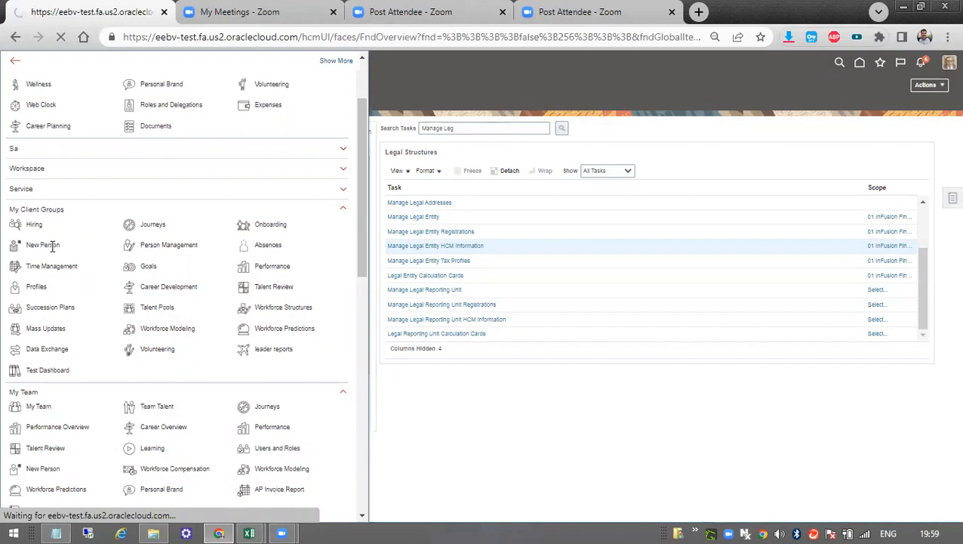
click(208, 12)
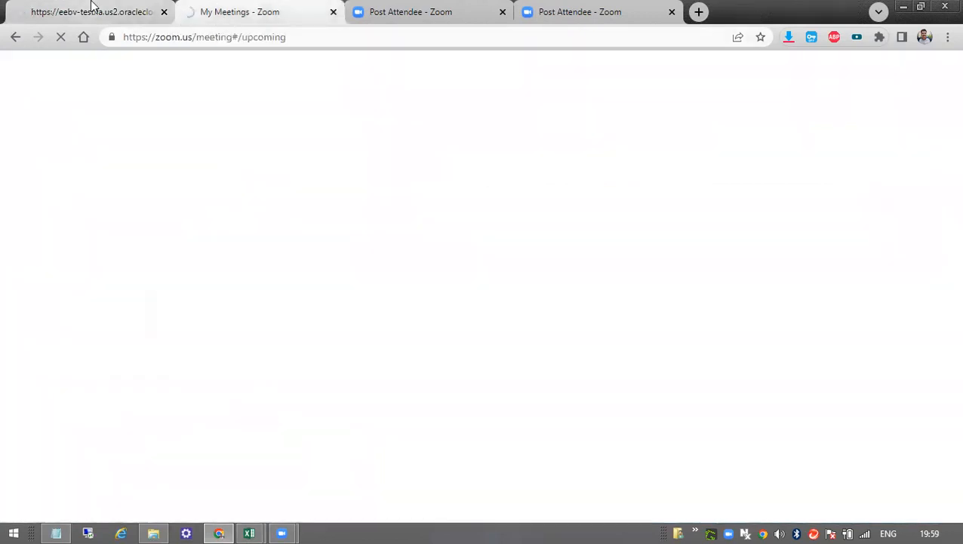
click(87, 14)
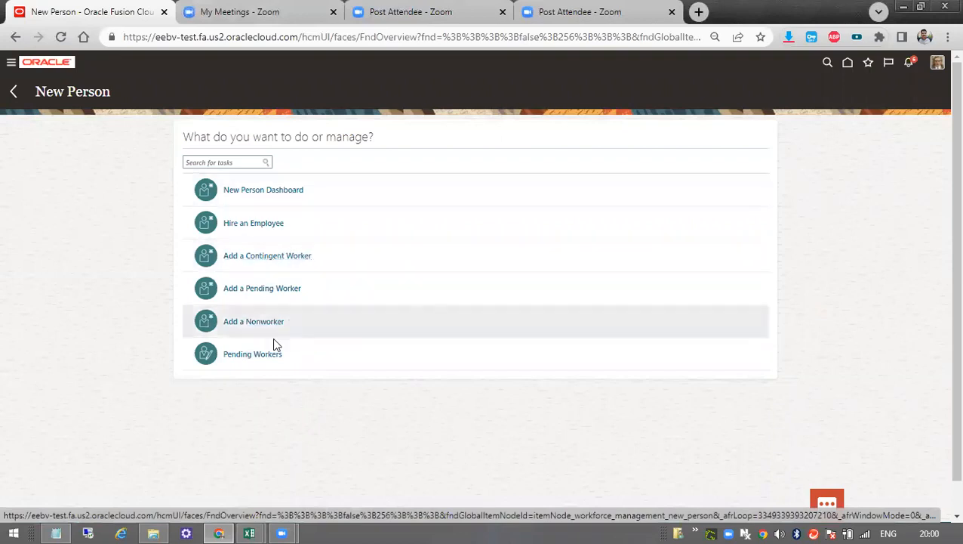
Start the Hire an Employee task and set the hire action to Hire.
click(258, 223)
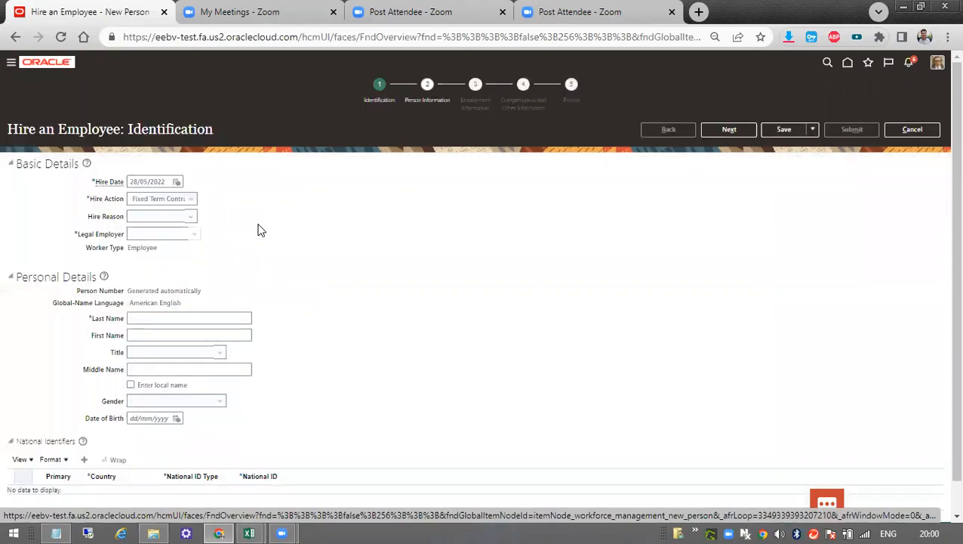
click(186, 201)
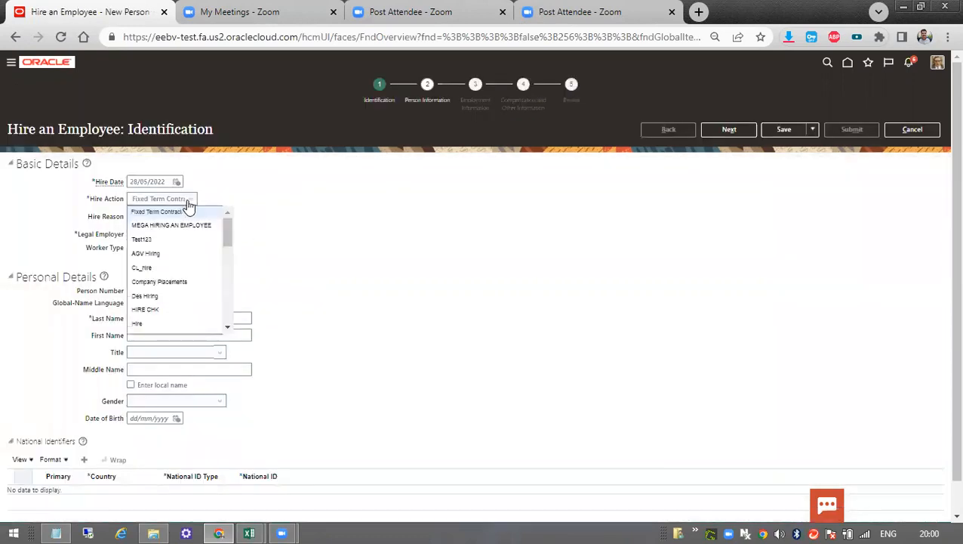
click(164, 213)
click(164, 198)
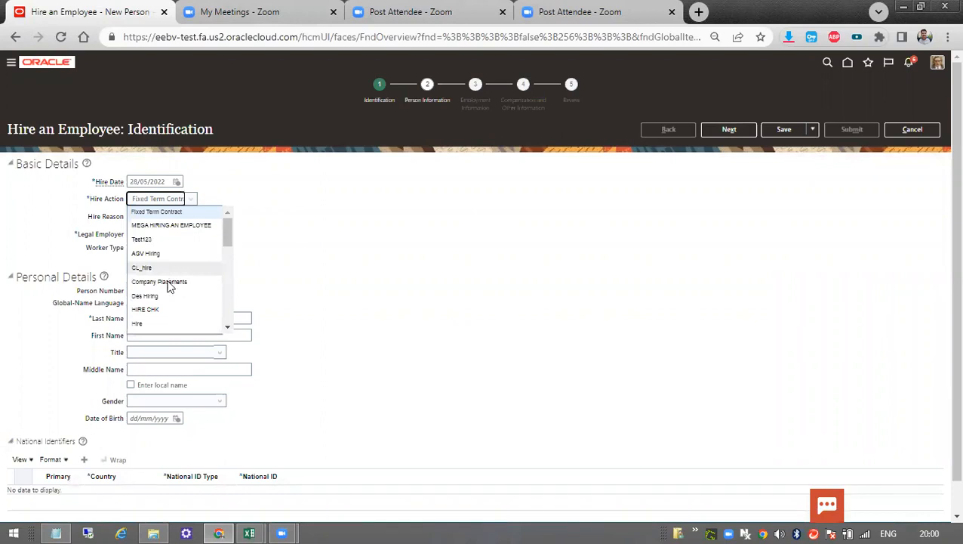
scroll(165, 260, down, 2)
click(161, 252)
click(163, 220)
Search the legal employers for "bajaj" and try to assign BAJAJ IMPL MOTORS to the hire.
click(165, 236)
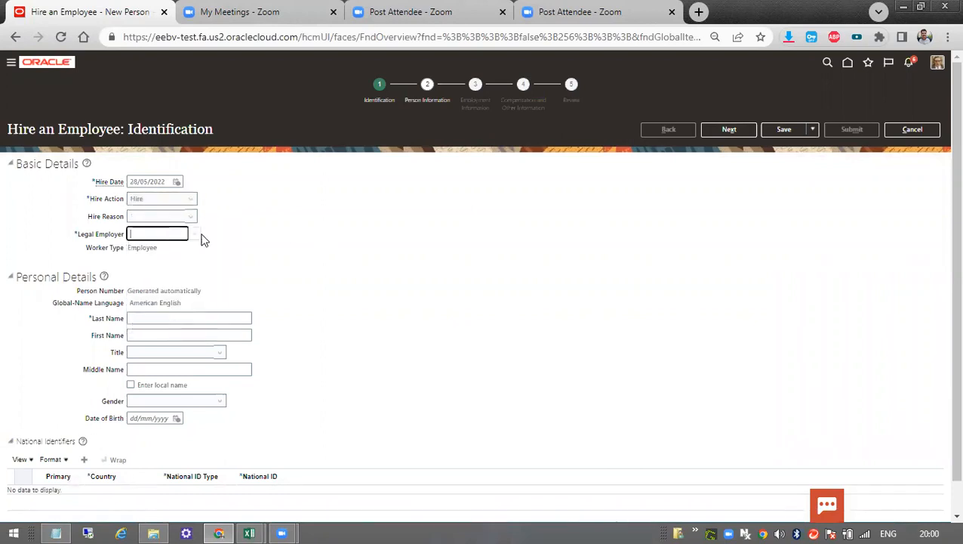
click(194, 234)
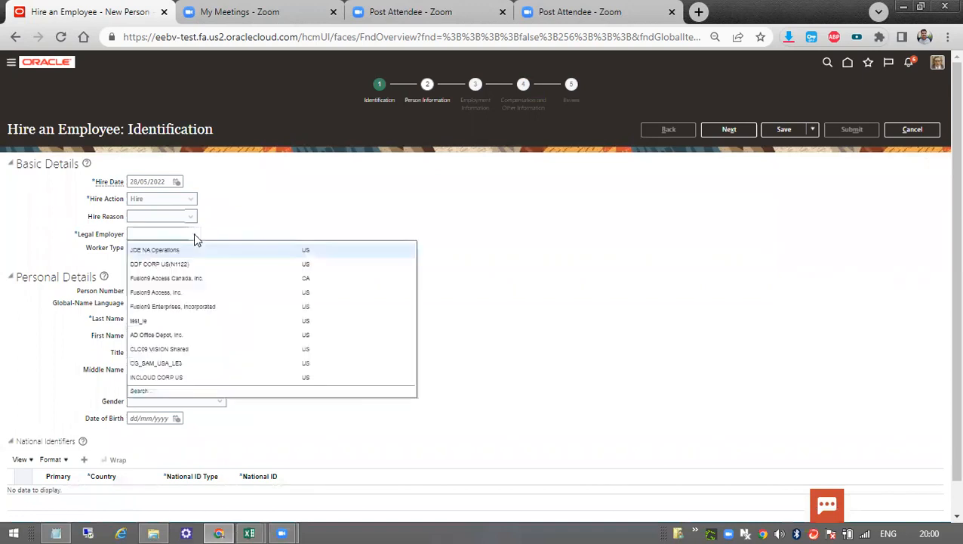
click(140, 390)
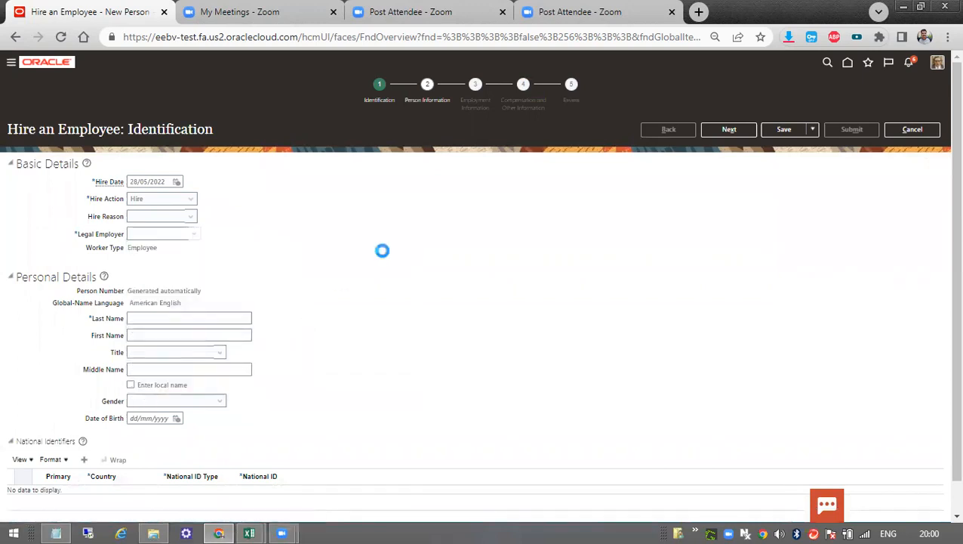
click(427, 266)
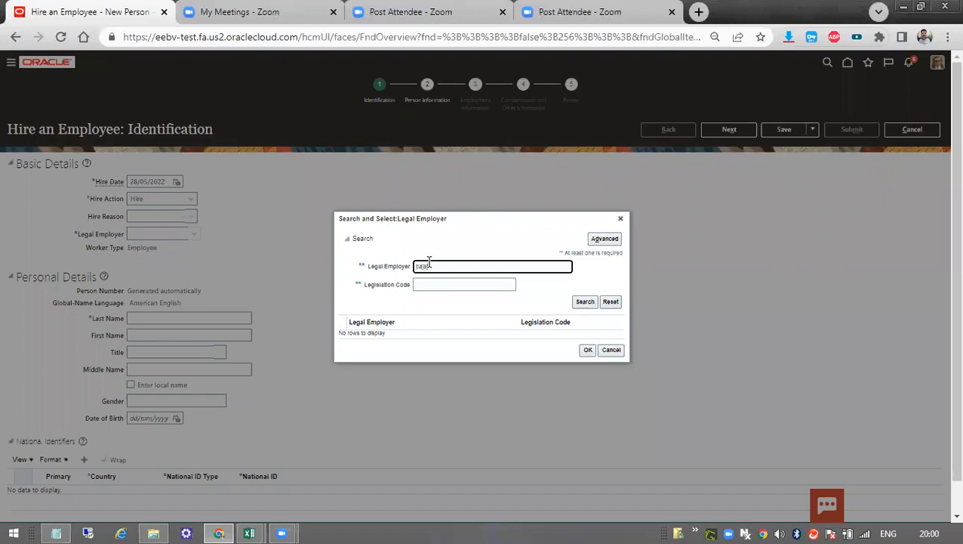
click(585, 301)
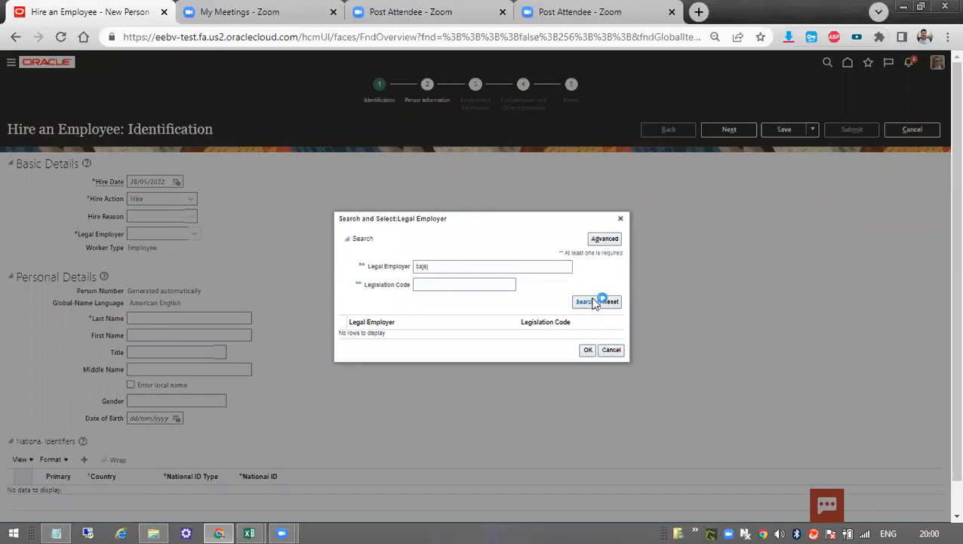
click(372, 336)
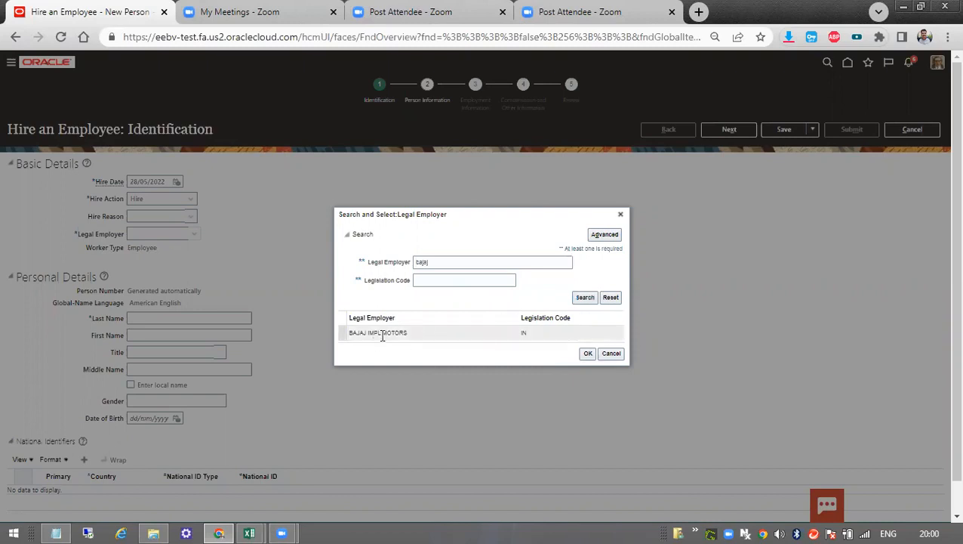
double_click(381, 334)
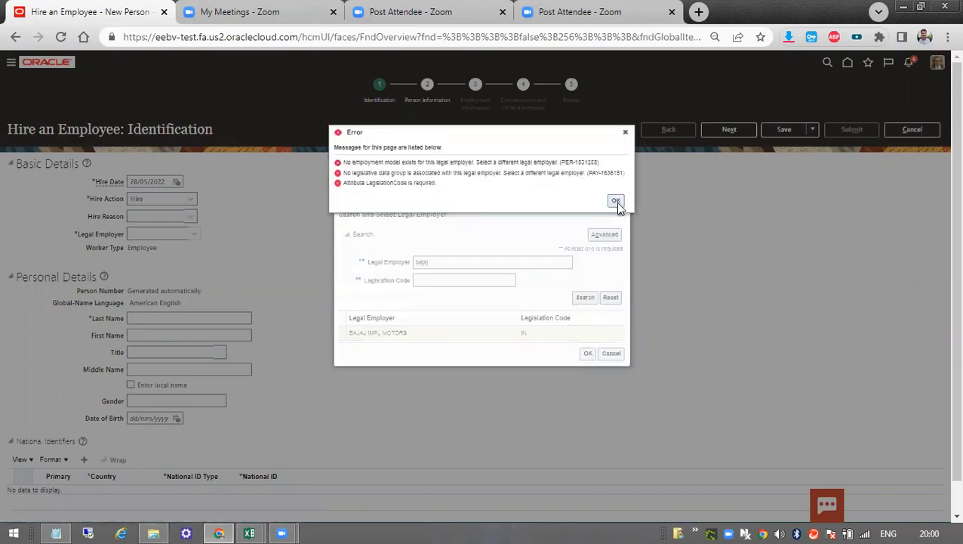
click(615, 202)
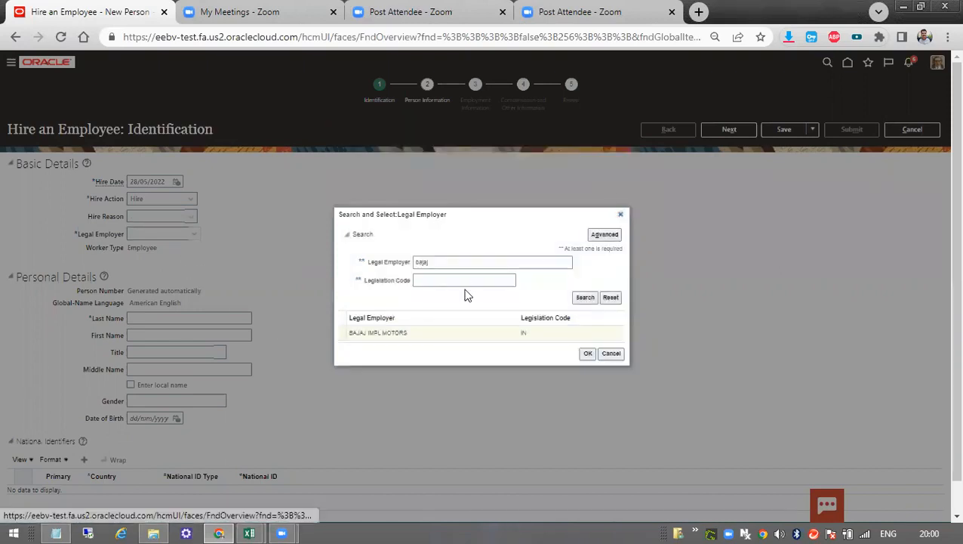
Search the legal employers for "US Leg" and try to assign US Legal Entity to the hire.
text(U)
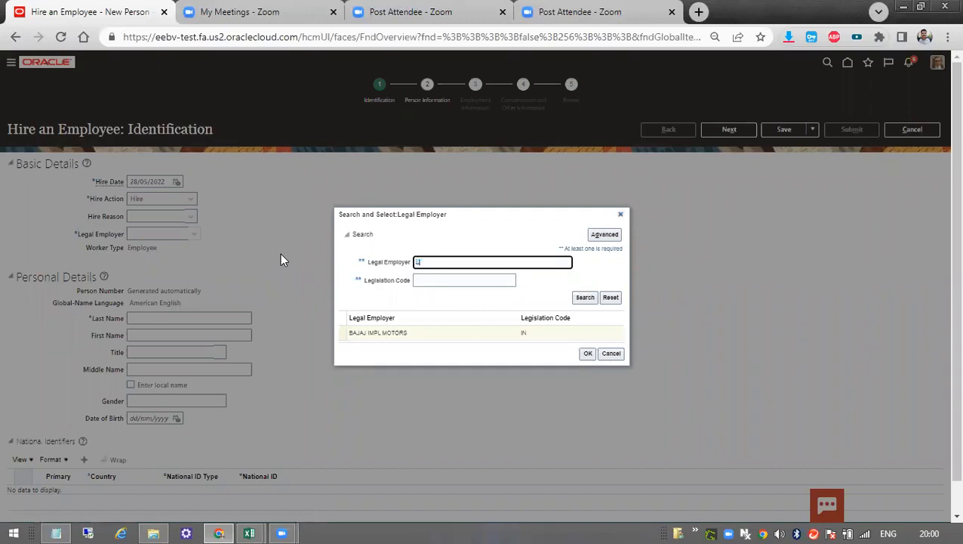
text(S Leg)
click(583, 299)
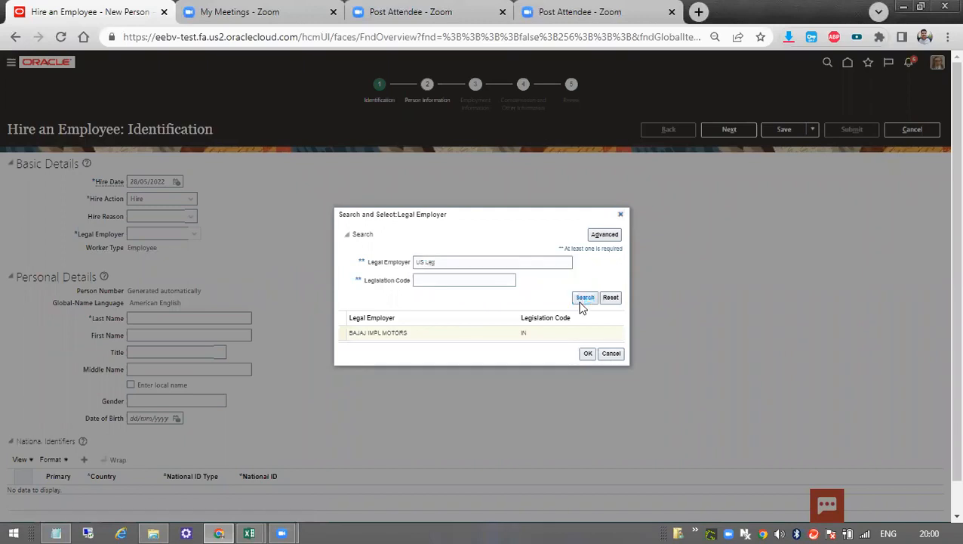
click(517, 184)
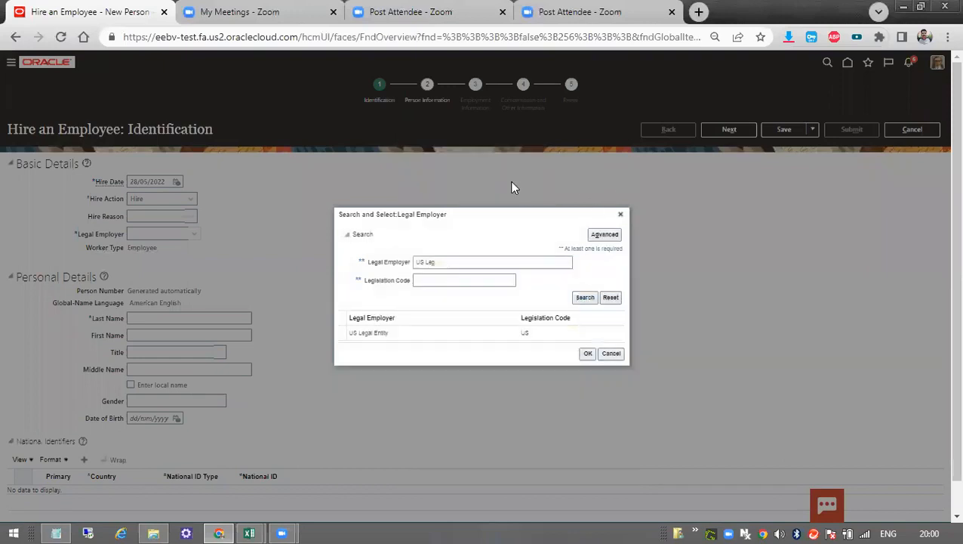
click(439, 330)
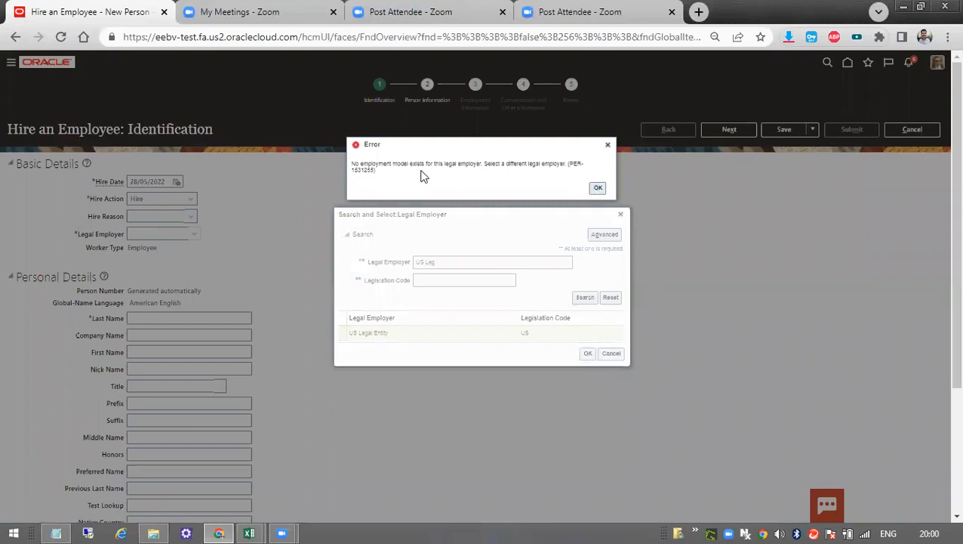
click(596, 186)
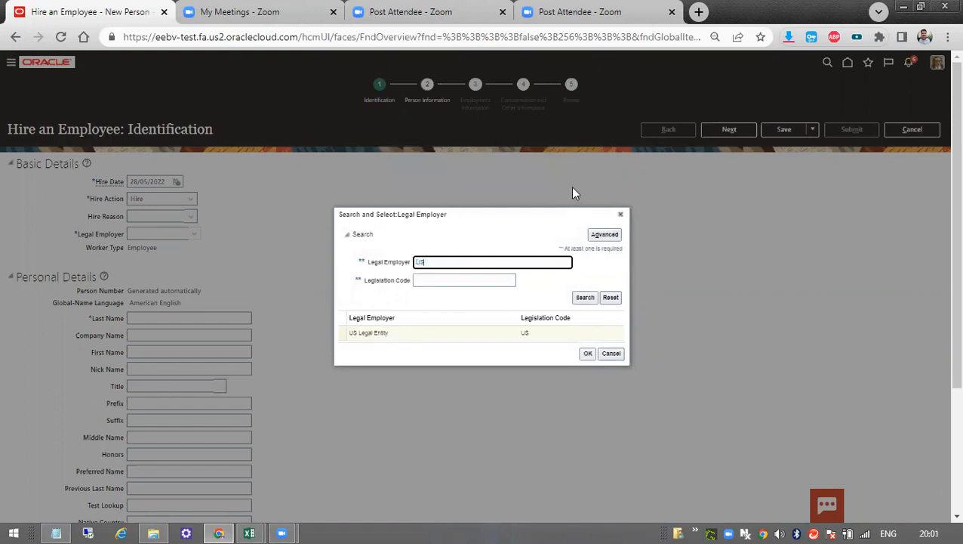
Search the legal employers for "US" and try US LE, US LE 3, US LE 2 and US10 Legal Entity in turn.
click(585, 299)
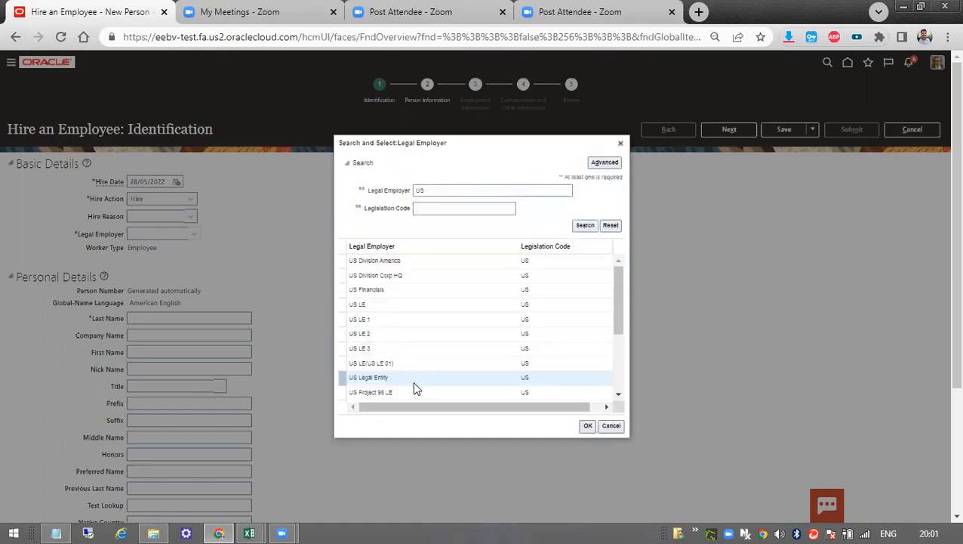
double_click(422, 303)
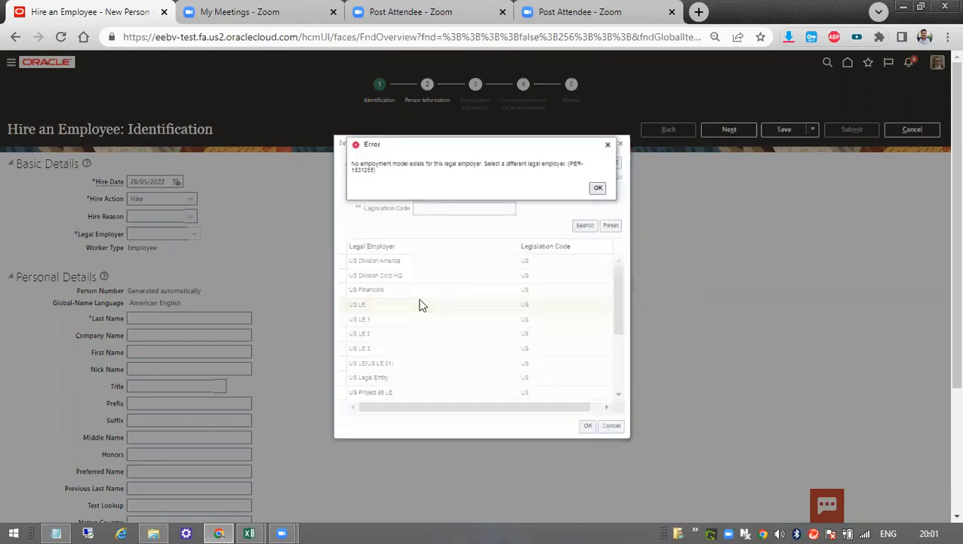
click(599, 189)
double_click(406, 349)
click(596, 189)
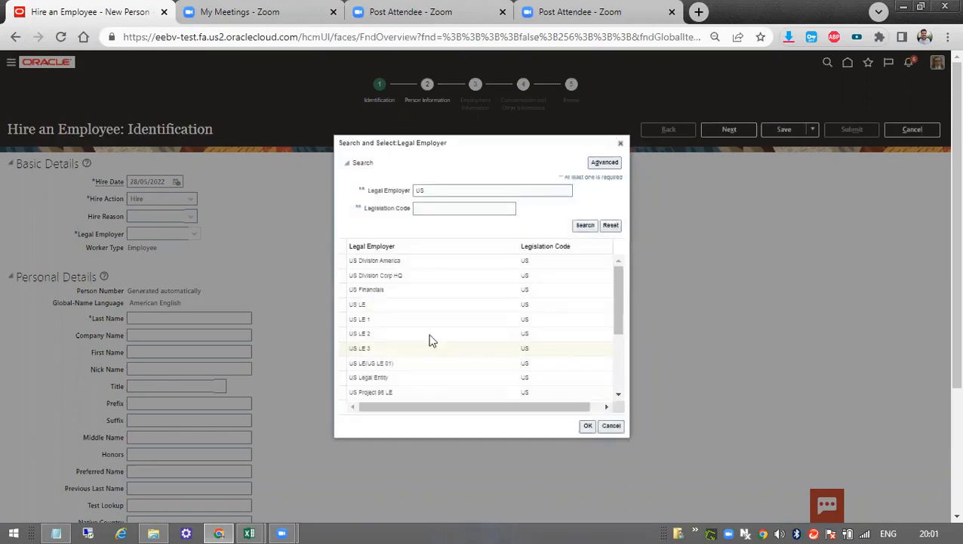
double_click(403, 332)
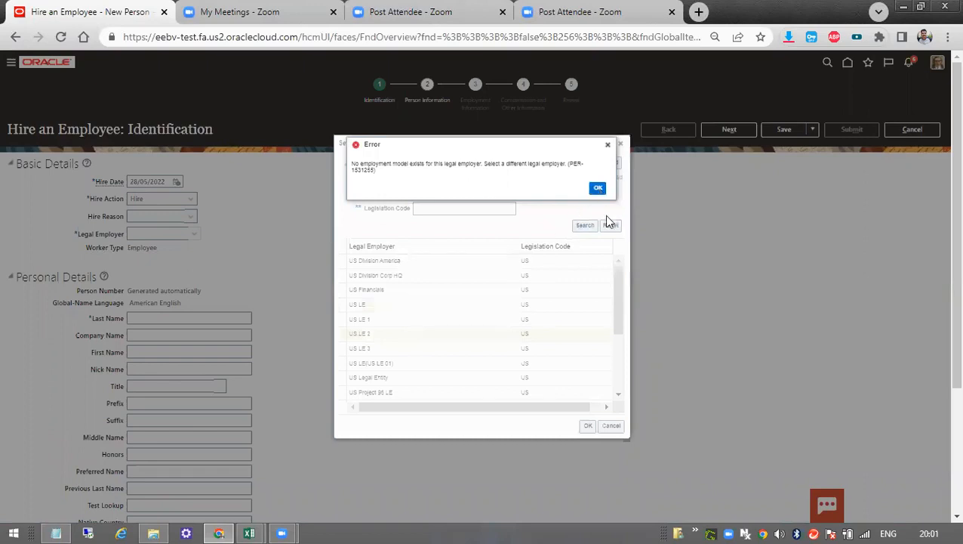
click(598, 189)
drag(618, 302, 618, 338)
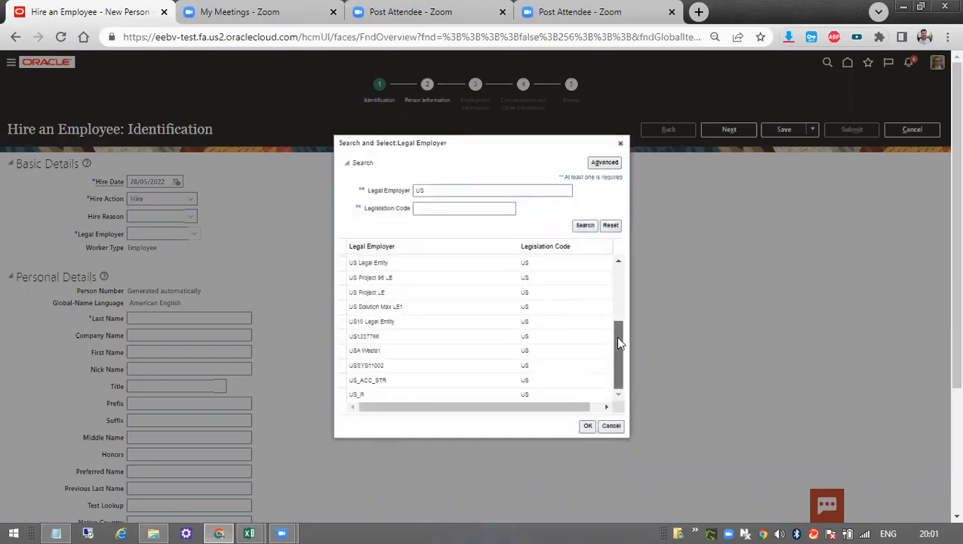
double_click(443, 323)
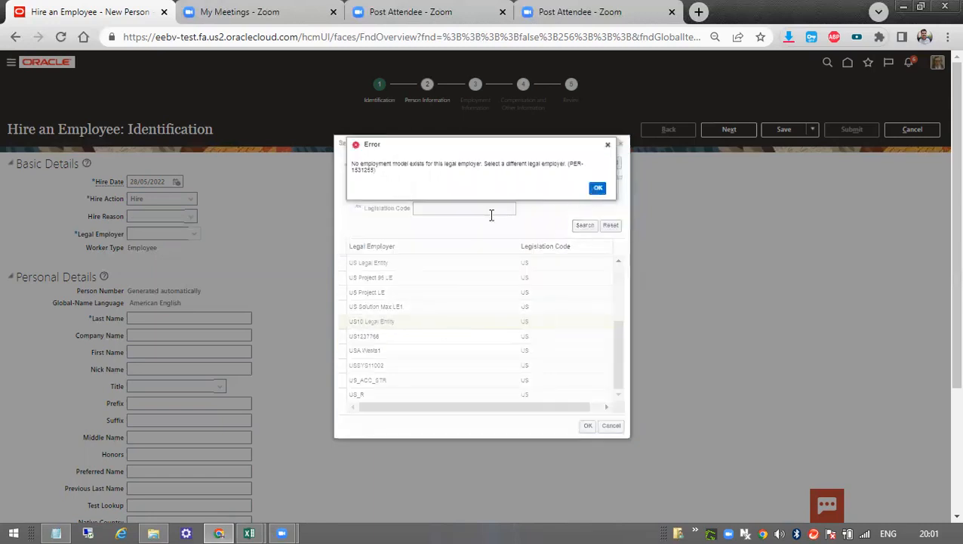
click(598, 188)
Search the legal employers for "Cap", try to assign CAP Legal Entity, and close the legal employer search.
text(Capg)
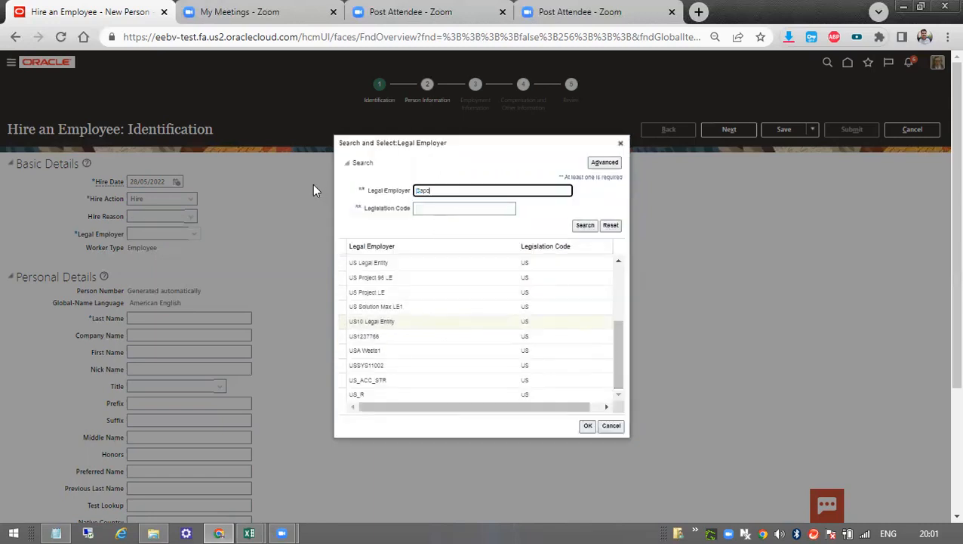
key(BackSpace)
click(589, 225)
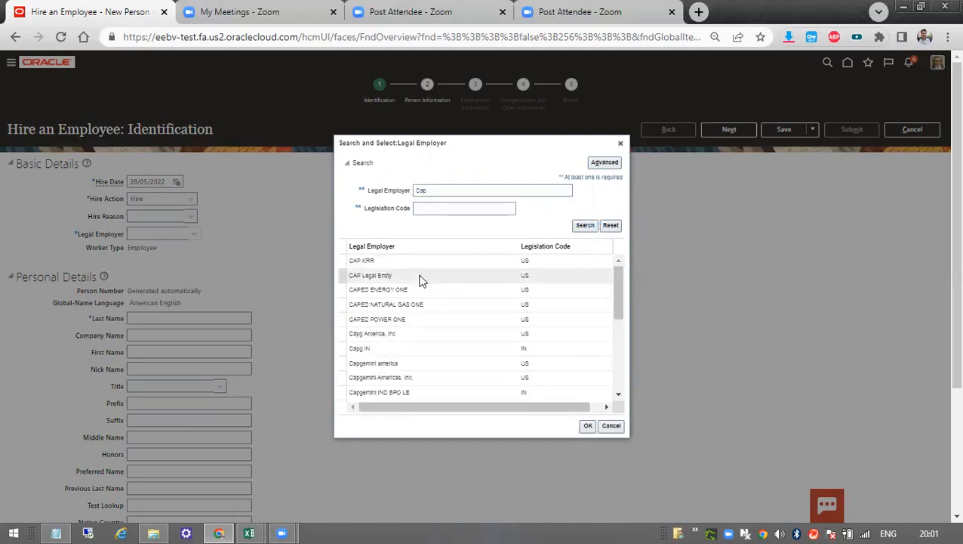
double_click(419, 276)
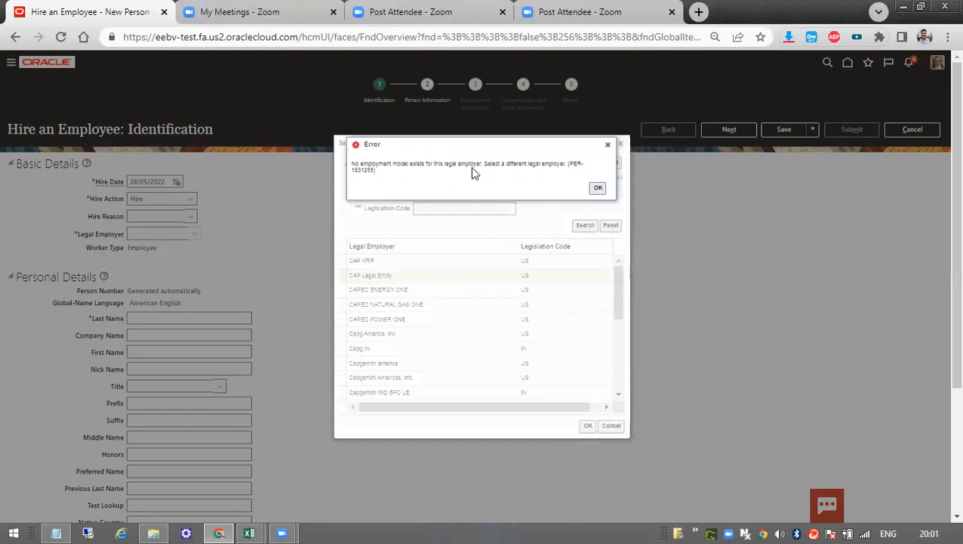
click(598, 187)
drag(613, 296, 606, 381)
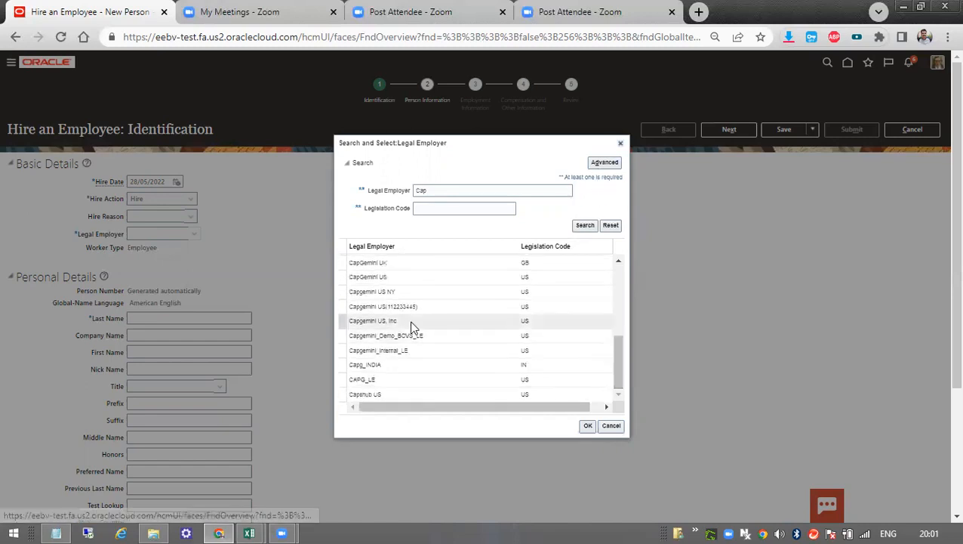
click(621, 143)
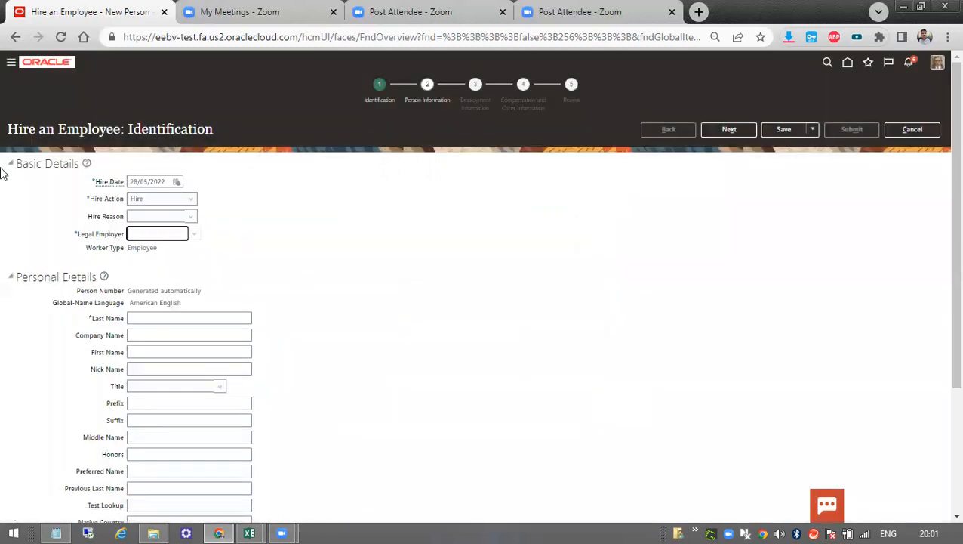
scroll(116, 185, down, 1)
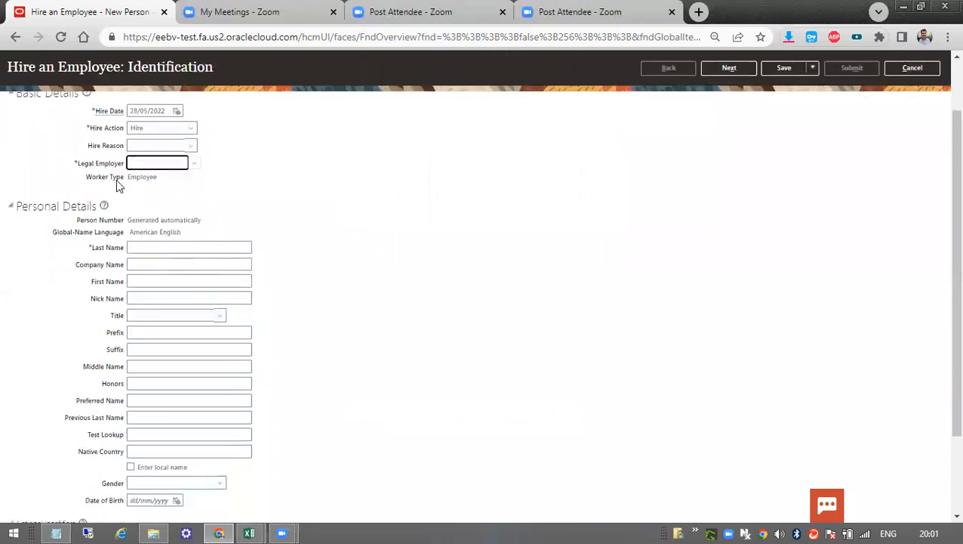
Examine the Personal Details fields of the hire, from the global name language to the last, first and middle name fields.
click(165, 245)
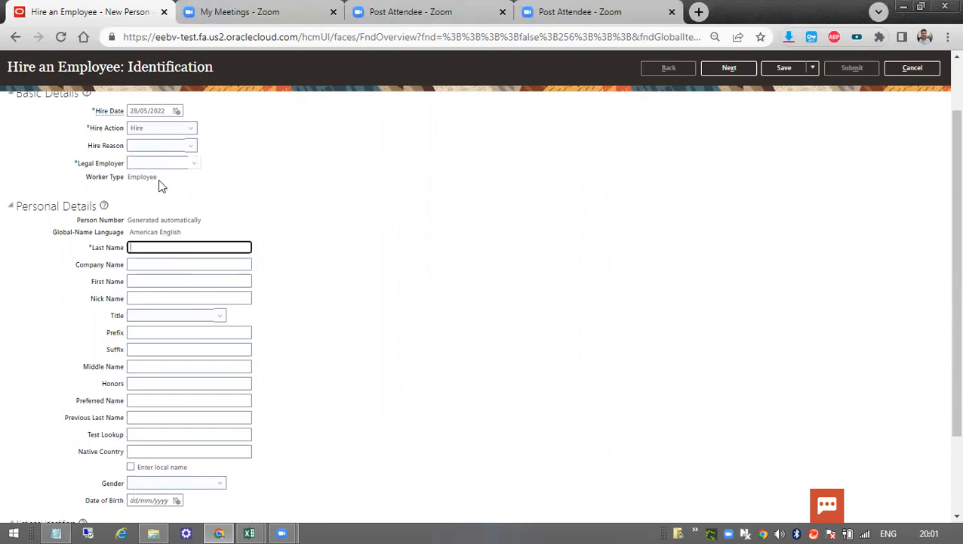
triple_click(133, 233)
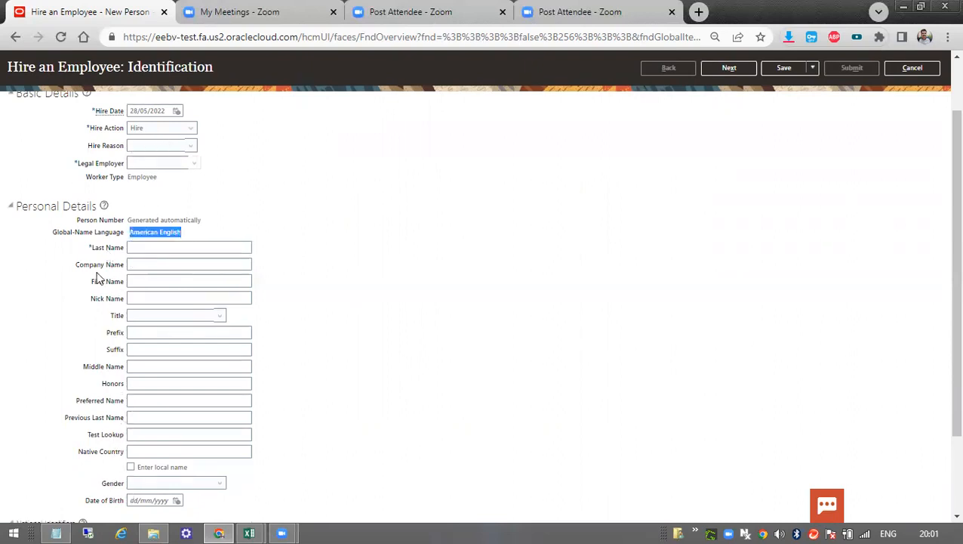
click(159, 248)
click(152, 262)
click(147, 281)
drag(100, 247, 193, 335)
scroll(274, 356, down, 2)
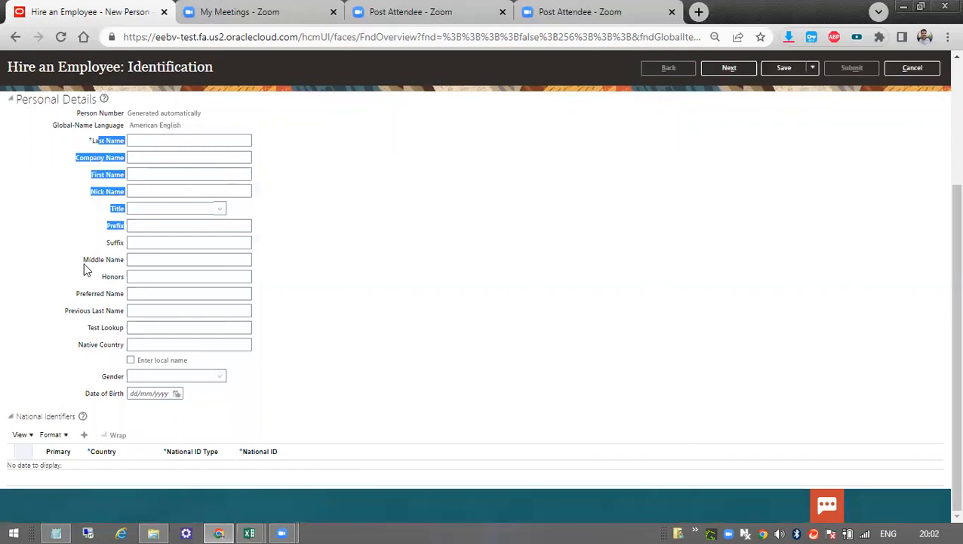
drag(84, 263, 95, 262)
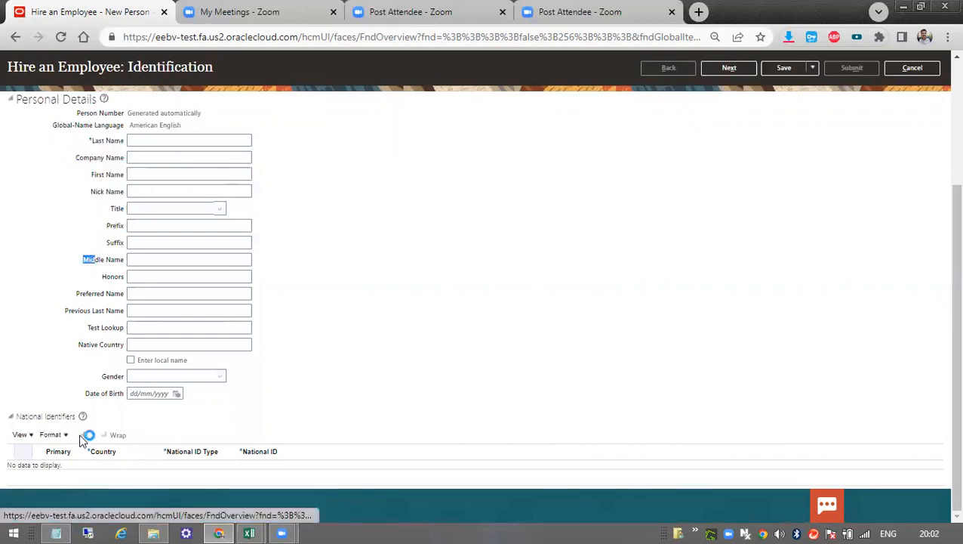
Add a national identifier row for the hire, look at its ID types, and set its country to India.
click(209, 474)
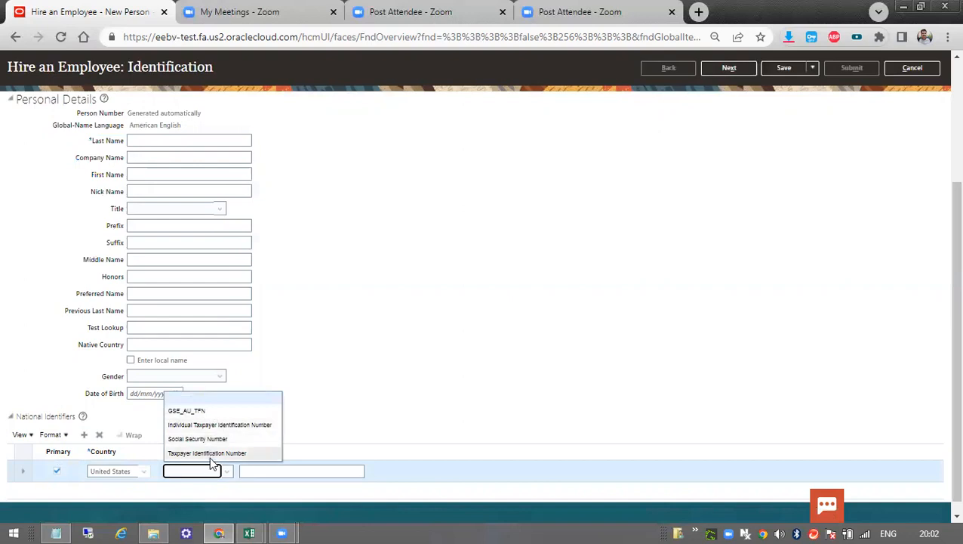
click(141, 471)
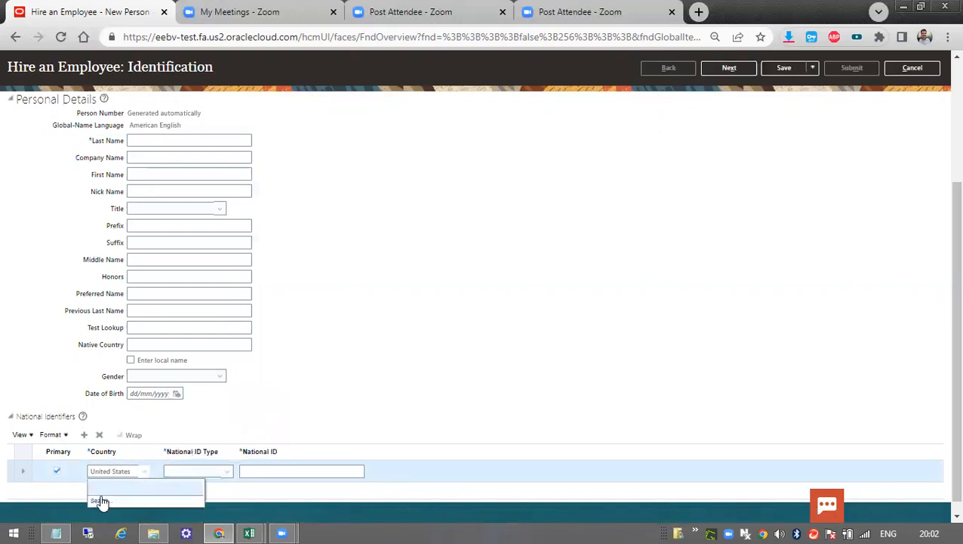
click(99, 496)
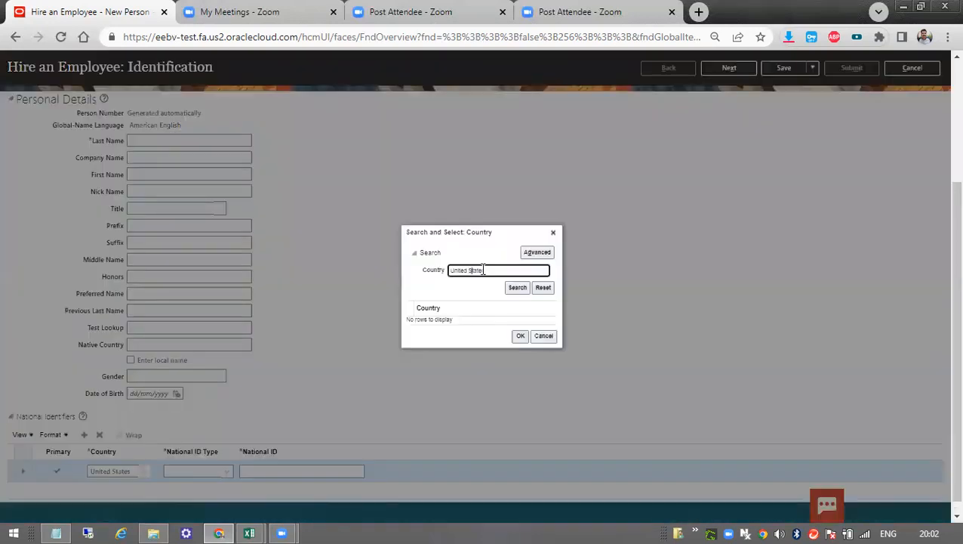
text(indisa)
key(BackSpace)
key(BackSpace)
text(ia)
click(517, 288)
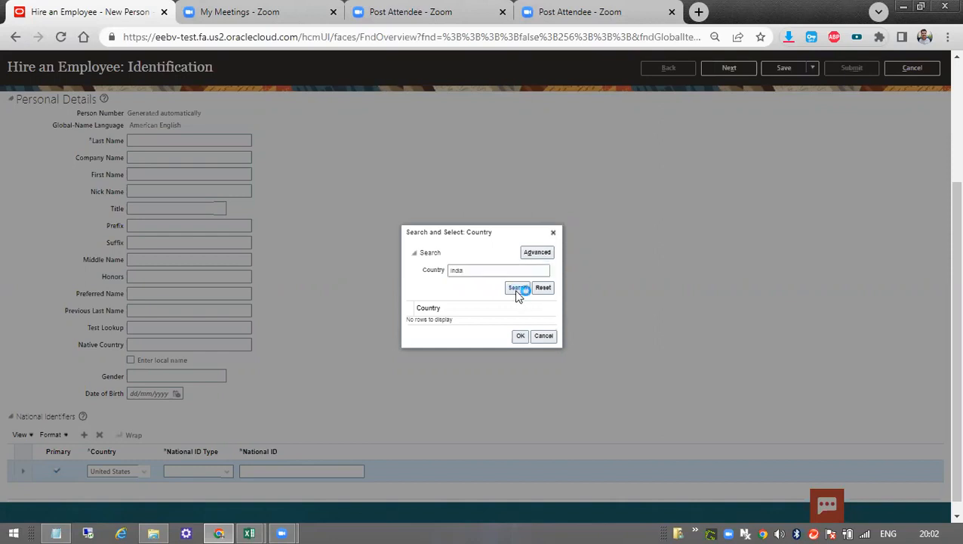
double_click(463, 318)
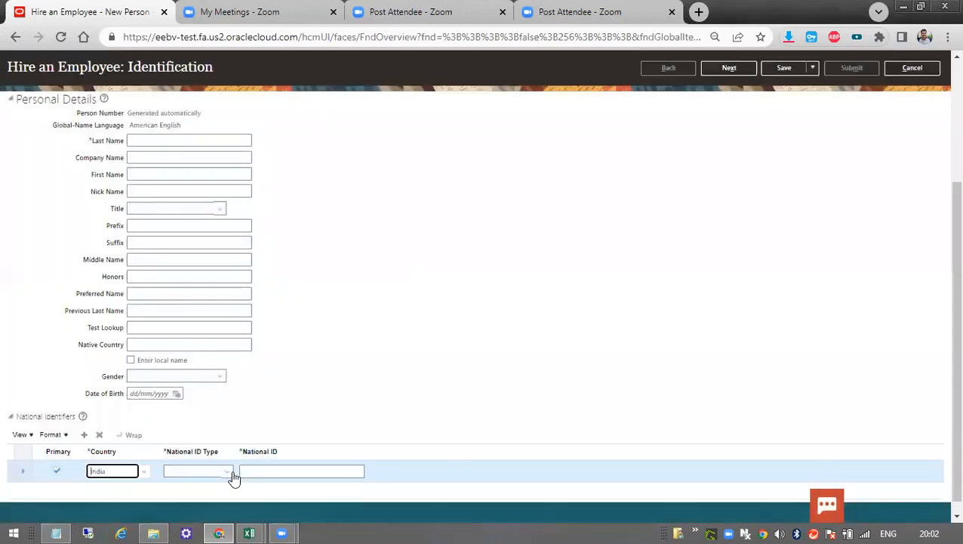
Examine the national ID types offered for India in the national identifier row.
click(230, 474)
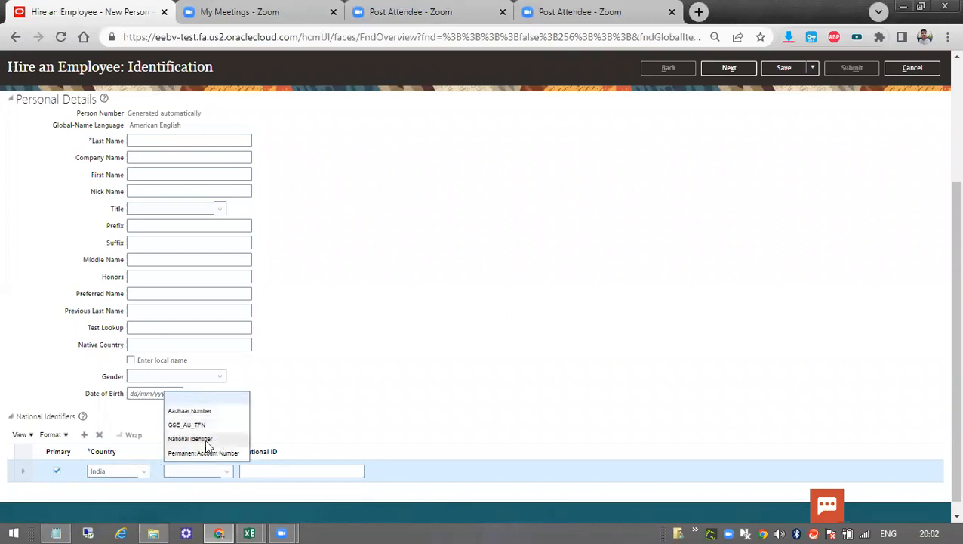
click(429, 374)
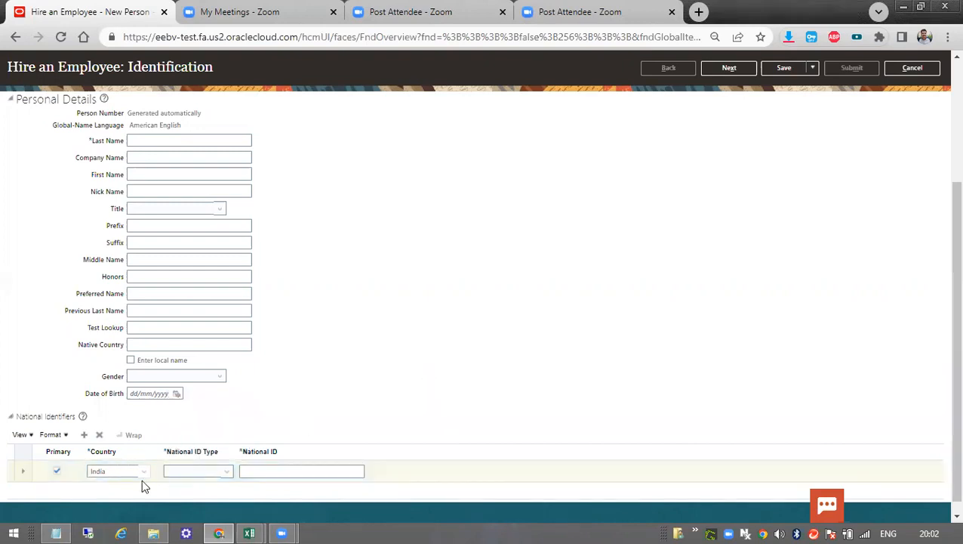
click(195, 474)
click(197, 476)
scroll(703, 292, up, 3)
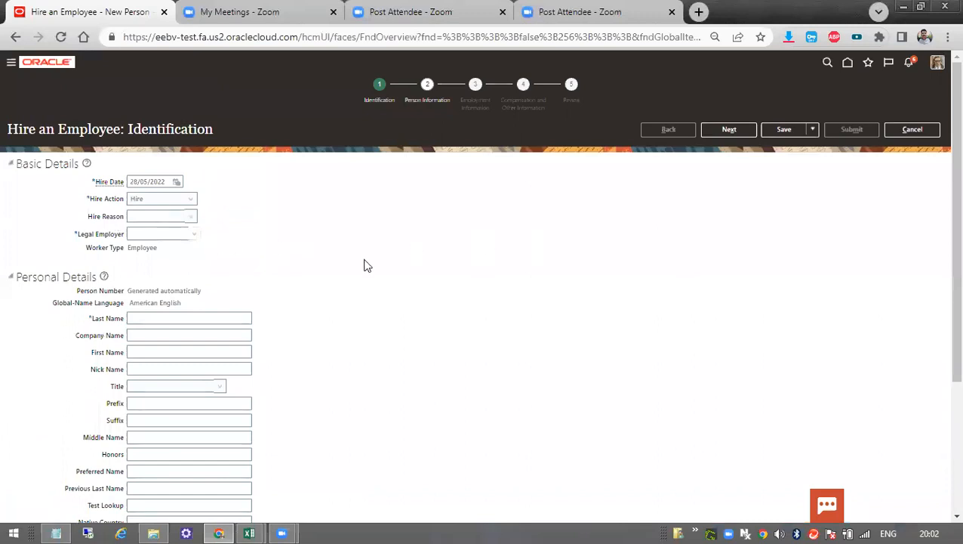
scroll(370, 307, down, 3)
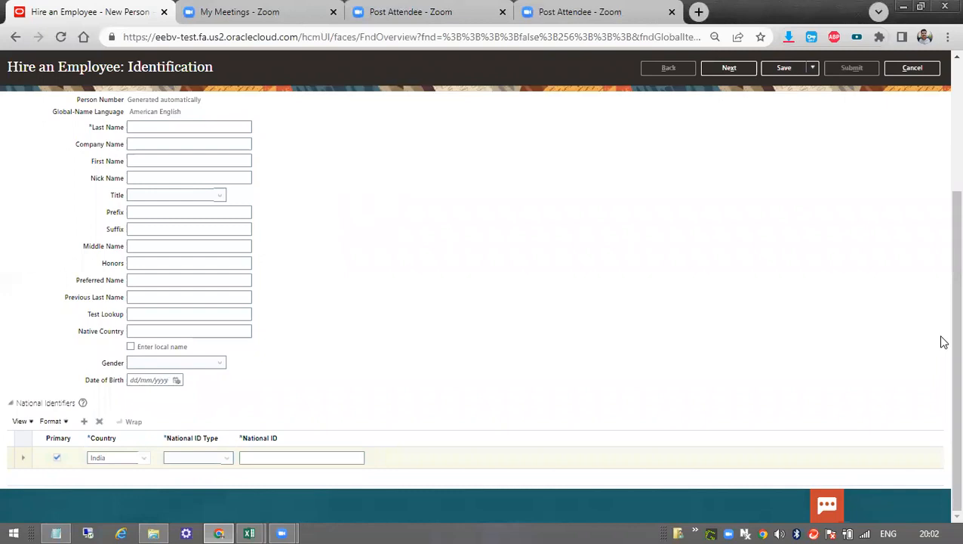
scroll(940, 340, up, 3)
scroll(940, 377, down, 3)
scroll(570, 264, up, 3)
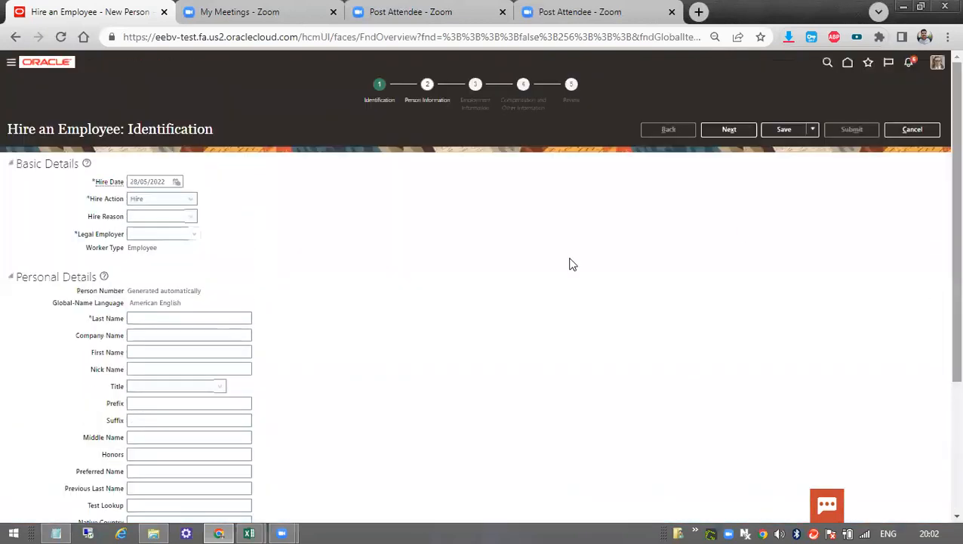
scroll(366, 303, down, 3)
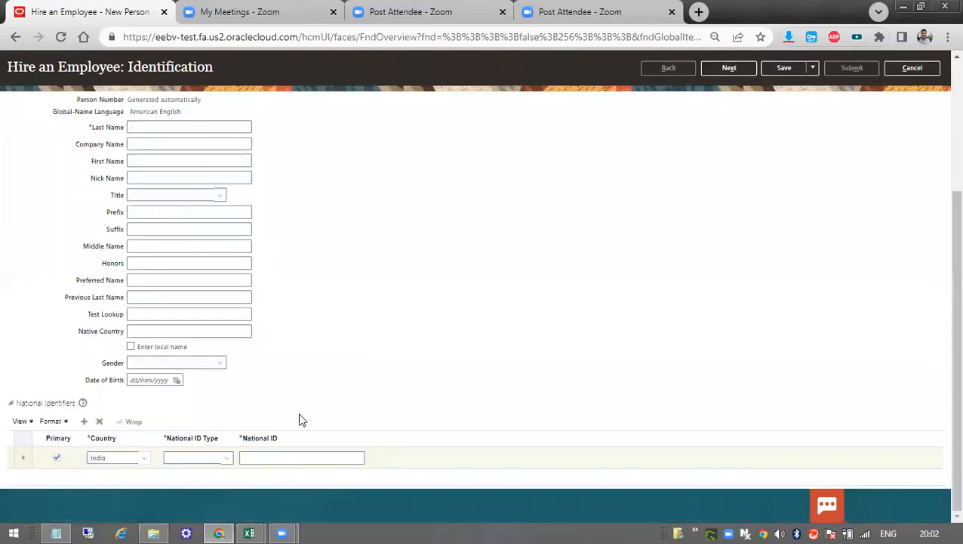
Switch to the Day 4 workbook in Excel and show the beginning of the Day 4 sheet.
mouse_move(249, 533)
click(329, 485)
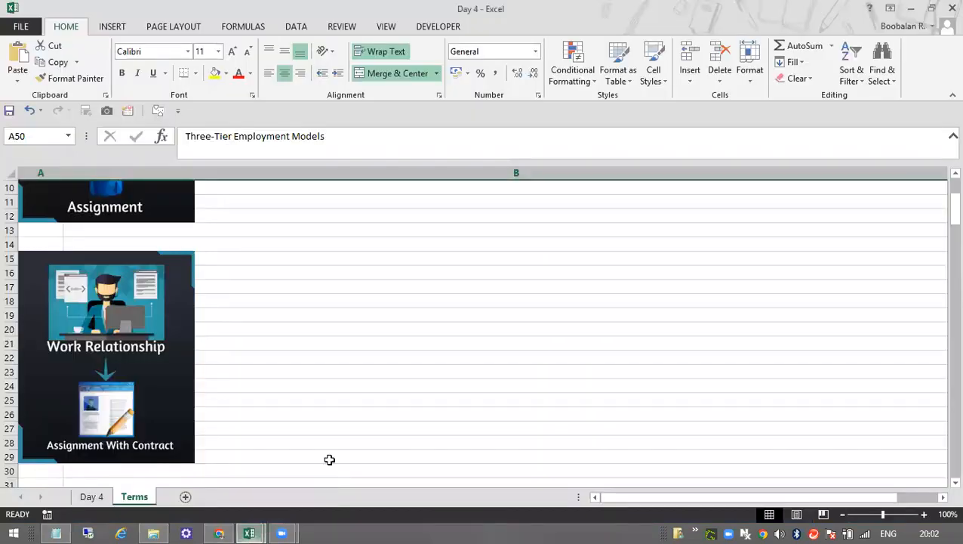
scroll(339, 302, up, 3)
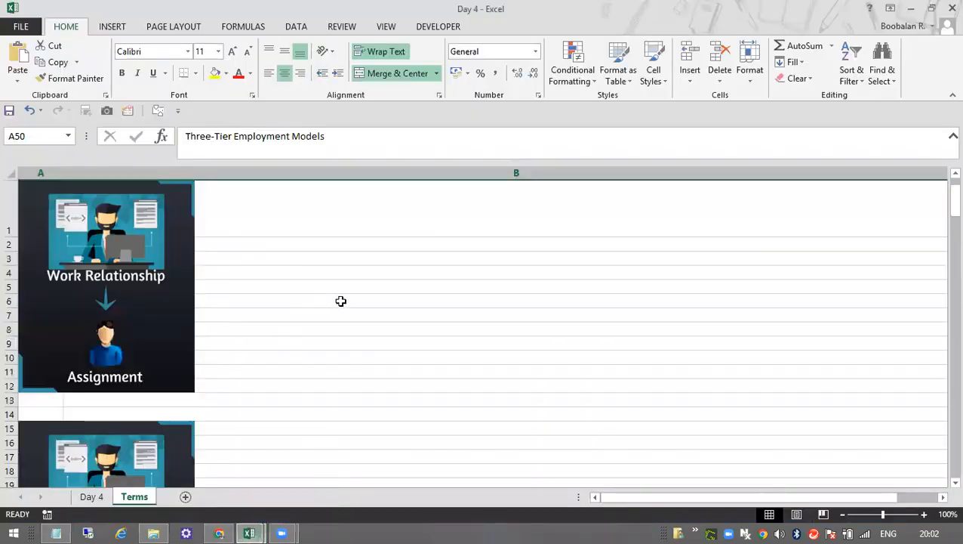
click(91, 496)
scroll(621, 355, up, 20)
drag(943, 442, 941, 182)
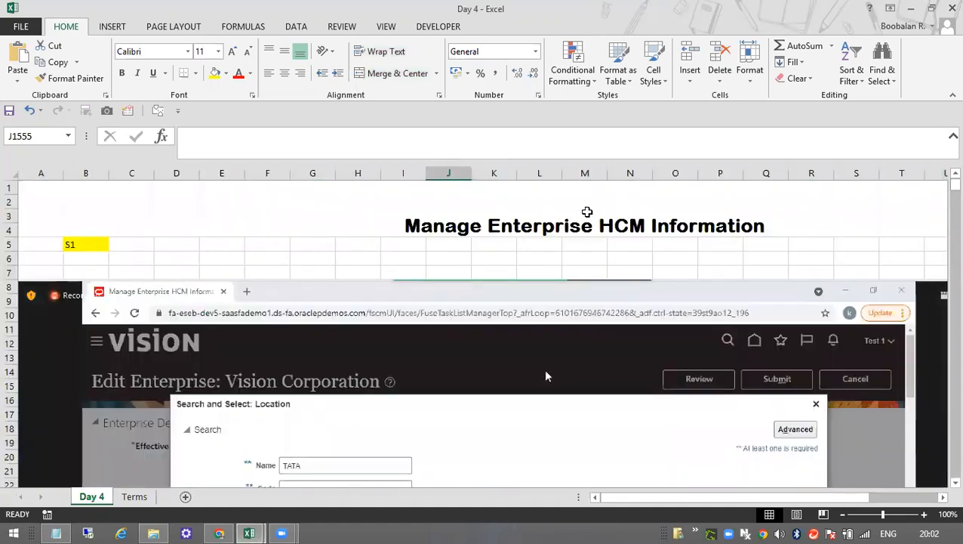
click(459, 257)
Examine the Manage Enterprise HCM Information notes covering the location search, work day information and worker number generation example.
scroll(598, 312, down, 2)
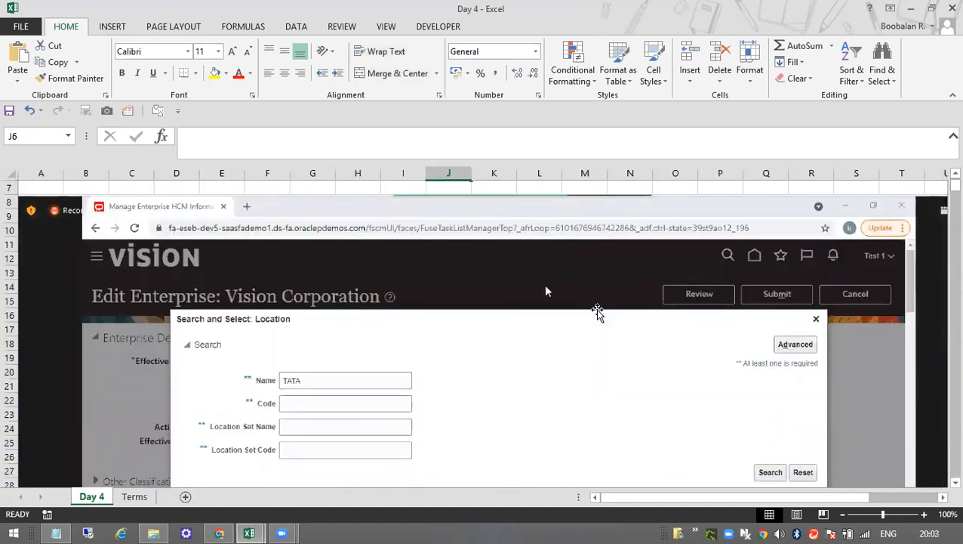
scroll(597, 312, down, 8)
scroll(597, 312, up, 10)
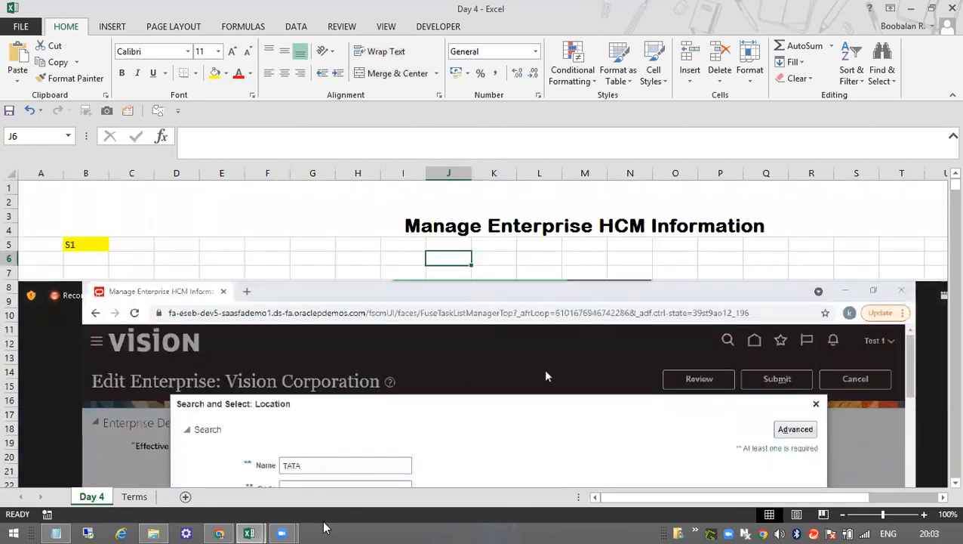
scroll(458, 416, down, 4)
scroll(459, 416, down, 3)
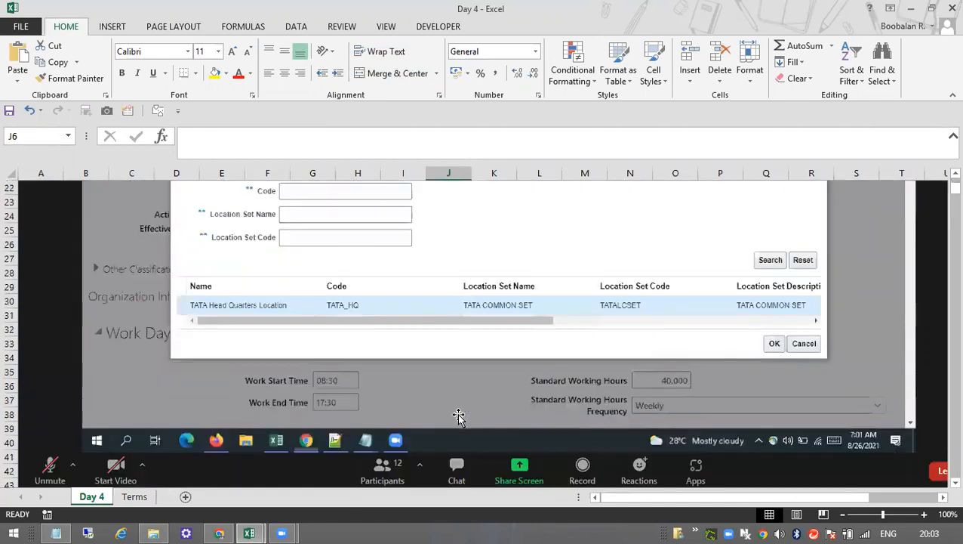
scroll(458, 416, down, 15)
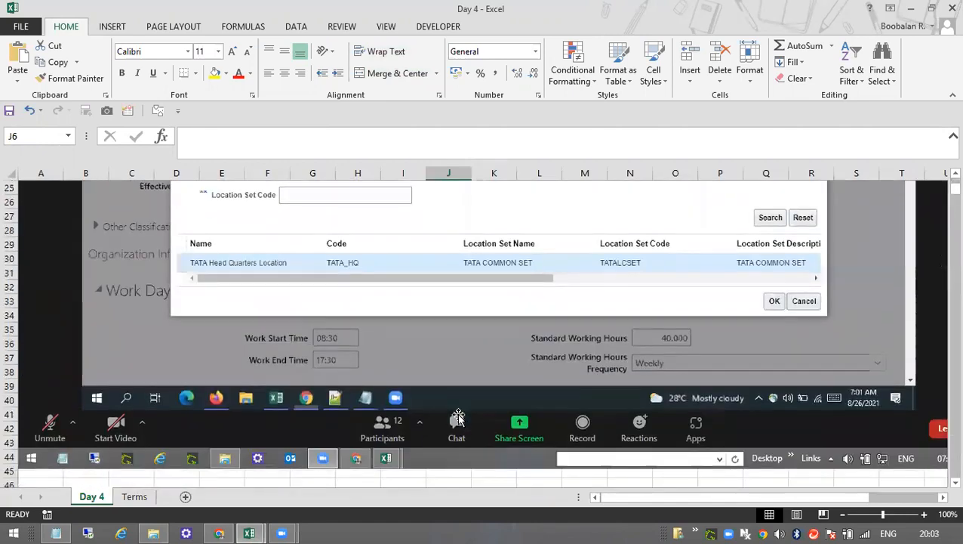
scroll(458, 416, down, 20)
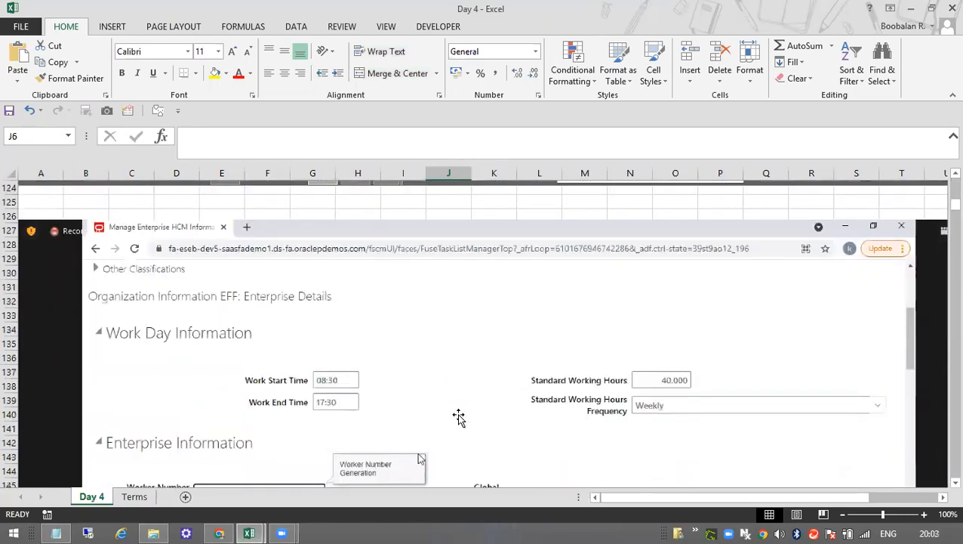
scroll(458, 416, down, 11)
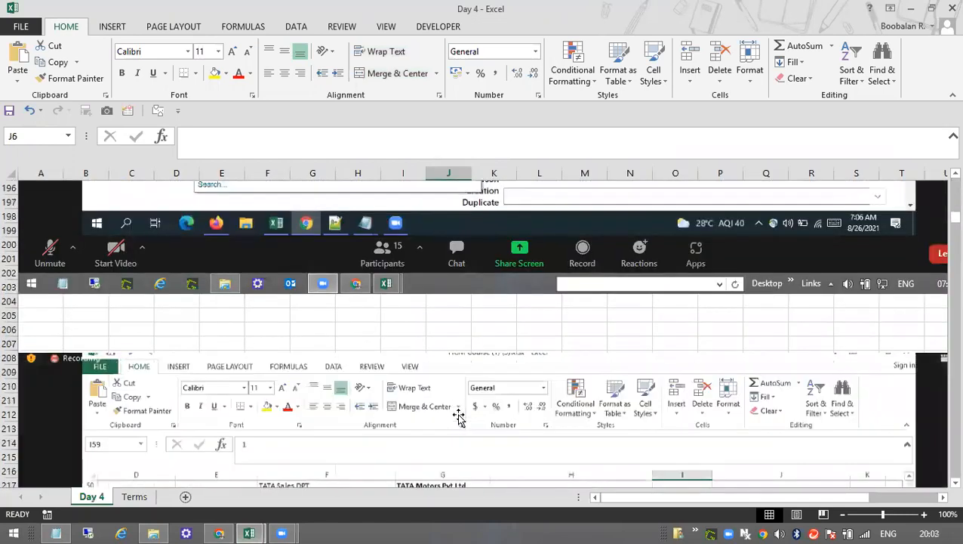
scroll(458, 416, down, 6)
scroll(458, 416, down, 4)
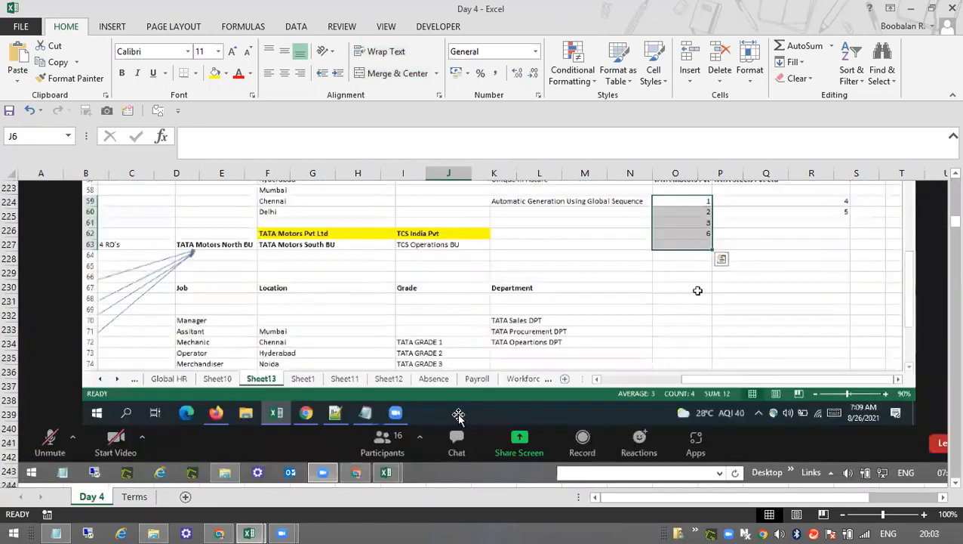
Examine the Day 4 notes on enterprise information, global person name language and the hire page's personal details.
scroll(458, 416, down, 3)
scroll(458, 416, down, 3)
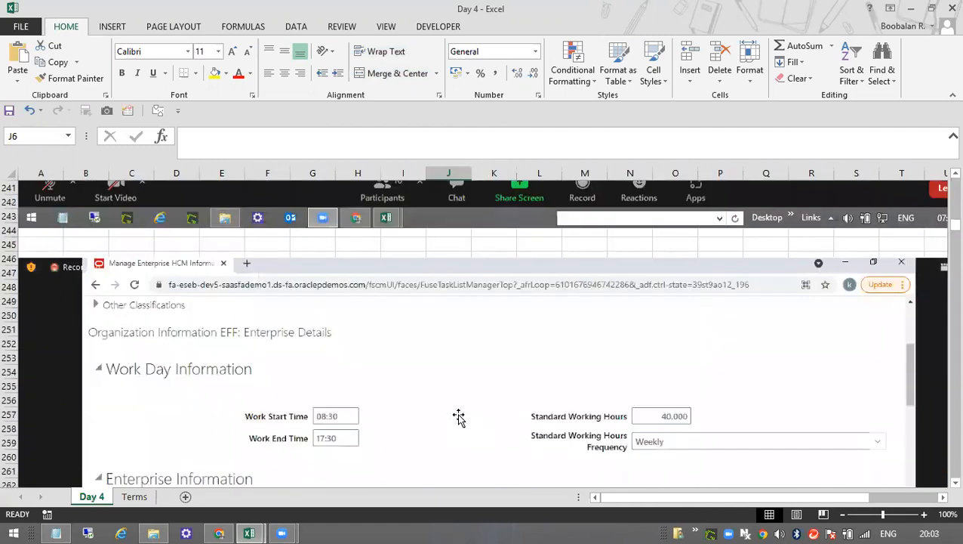
scroll(595, 363, down, 16)
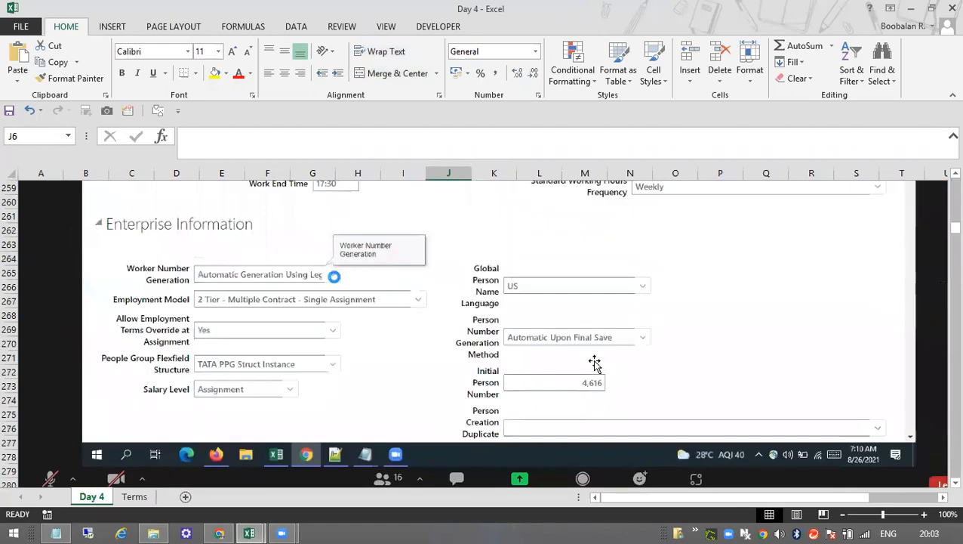
scroll(595, 363, down, 20)
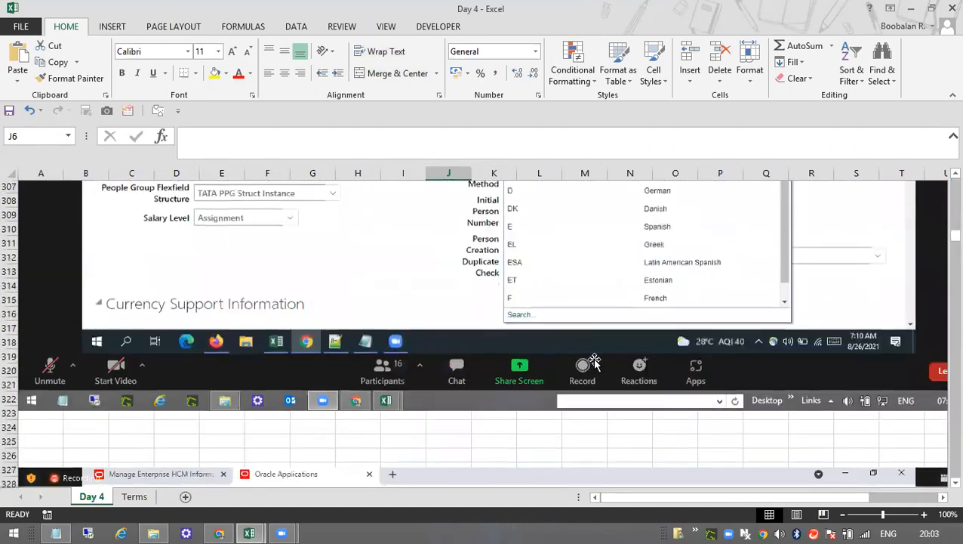
scroll(595, 362, down, 20)
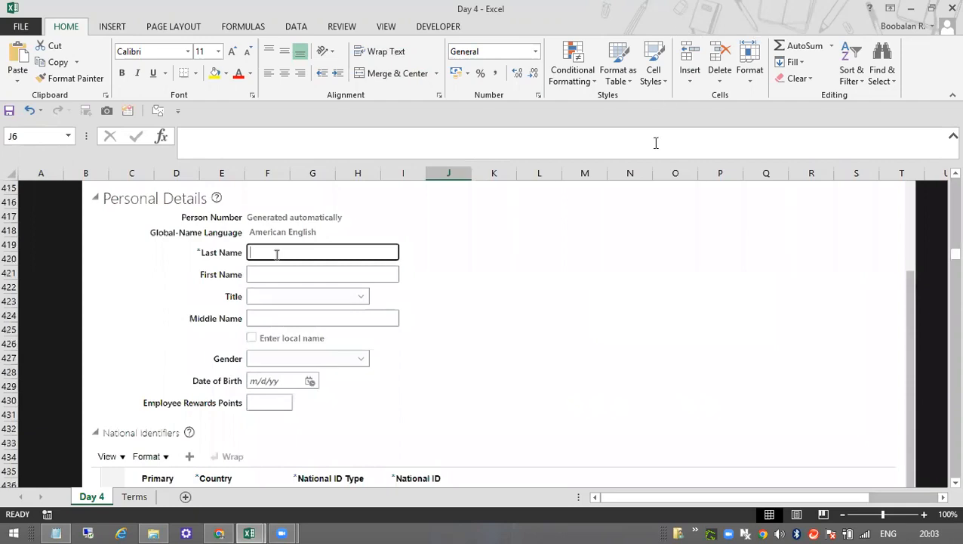
scroll(254, 438, down, 1)
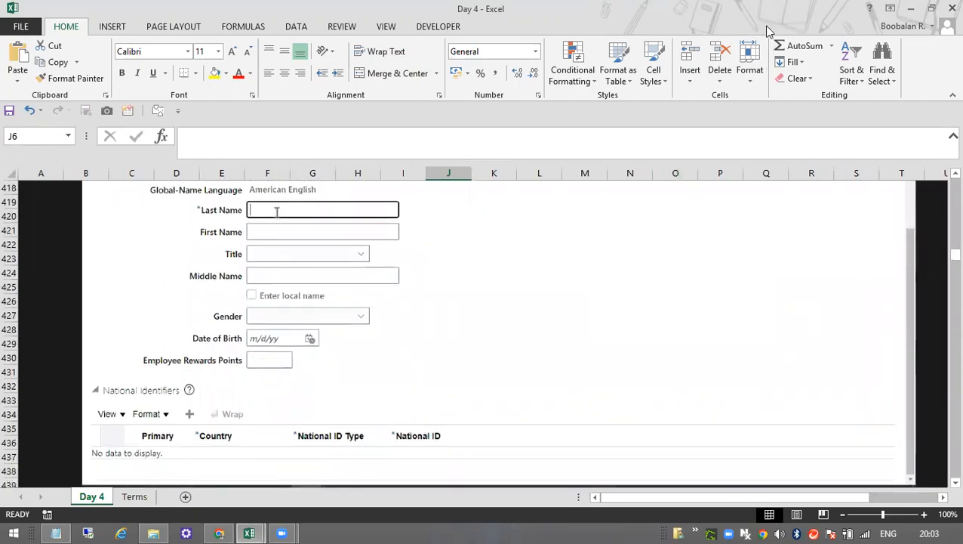
scroll(499, 391, down, 3)
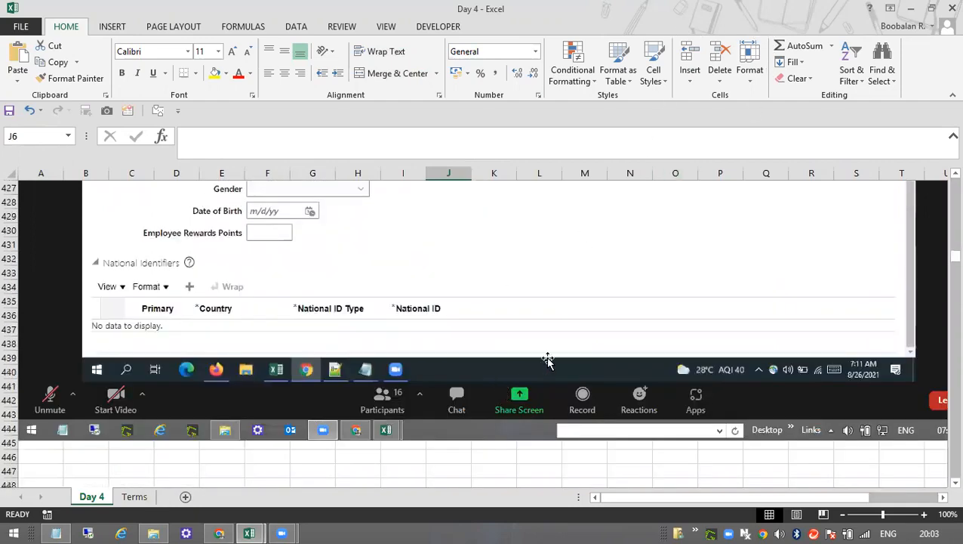
scroll(548, 359, up, 4)
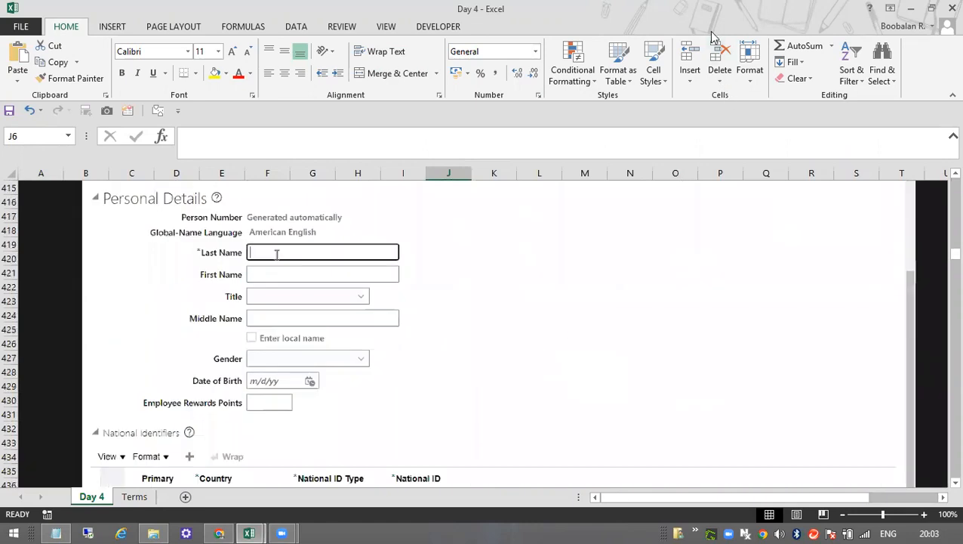